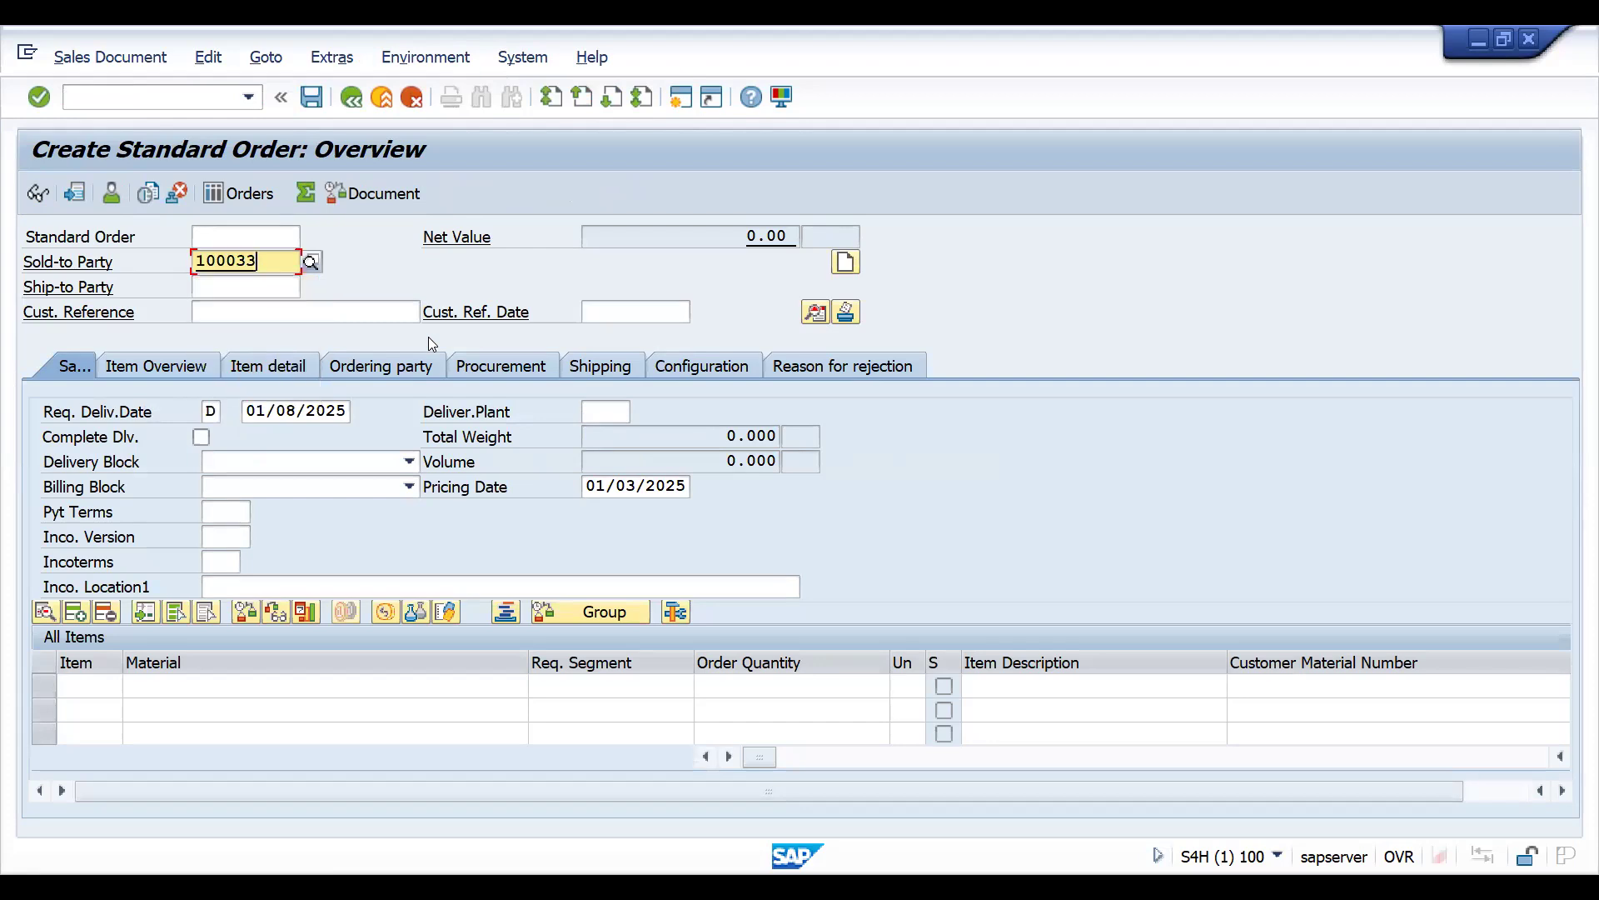
Confirm the sold-to party and enter NEW OUTPUT DETER as the order's customer reference.
{"action": "key", "text": "space"}
{"action": "key", "text": "Down"}
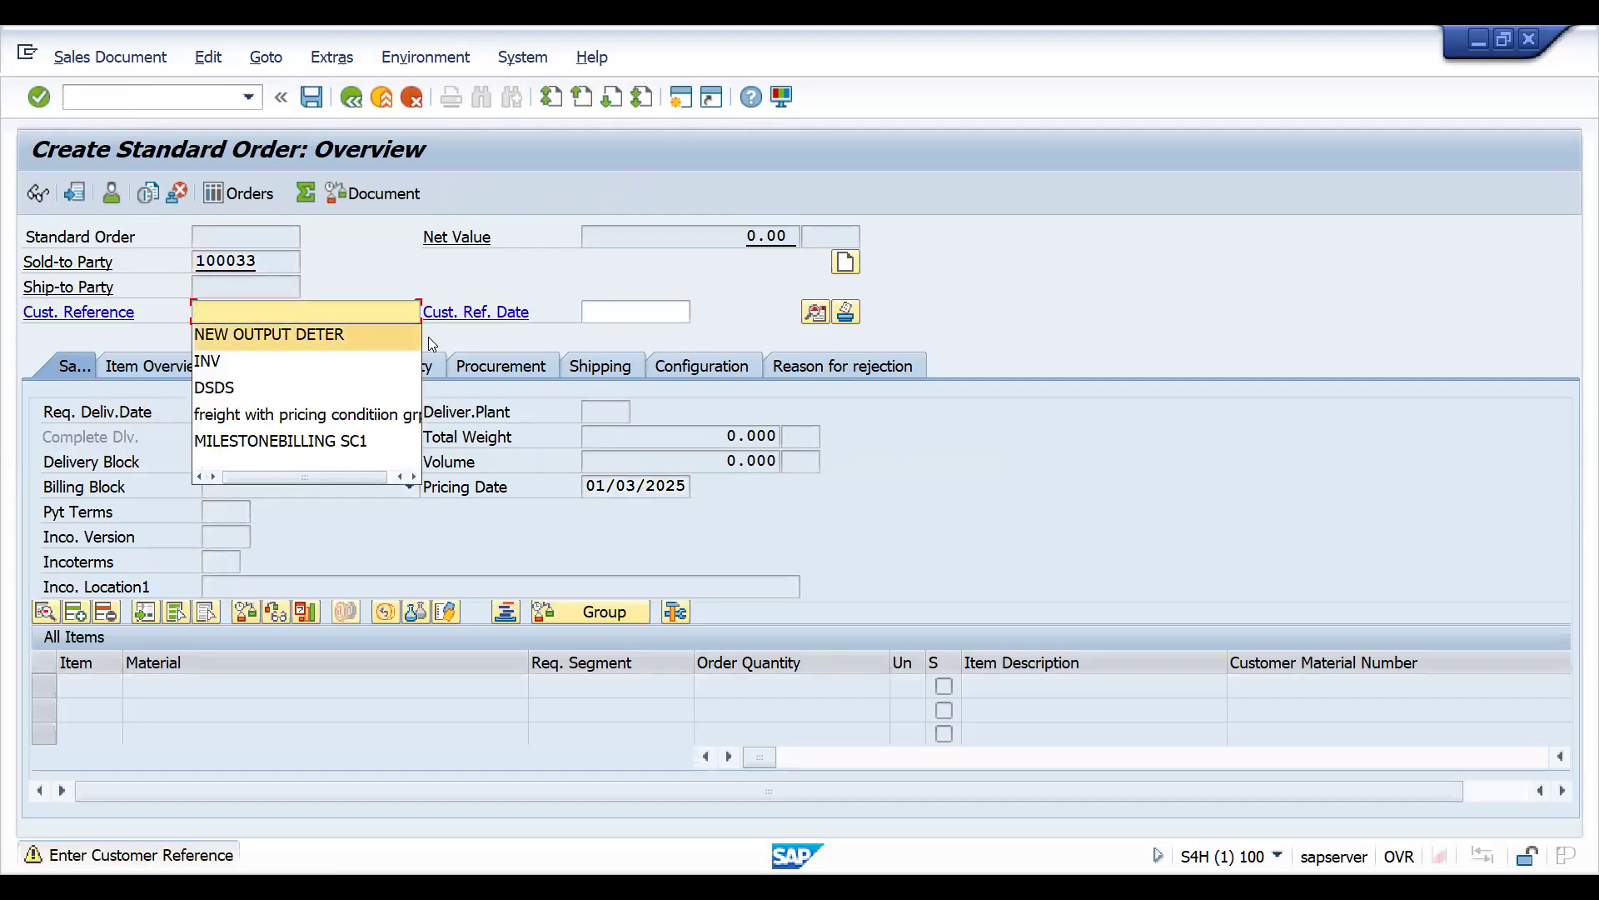
{"action": "key", "text": "Return"}
{"action": "key", "text": "Return"}
Add the first order item with material 25861 and an order quantity of 10.
{"action": "key", "text": "Down"}
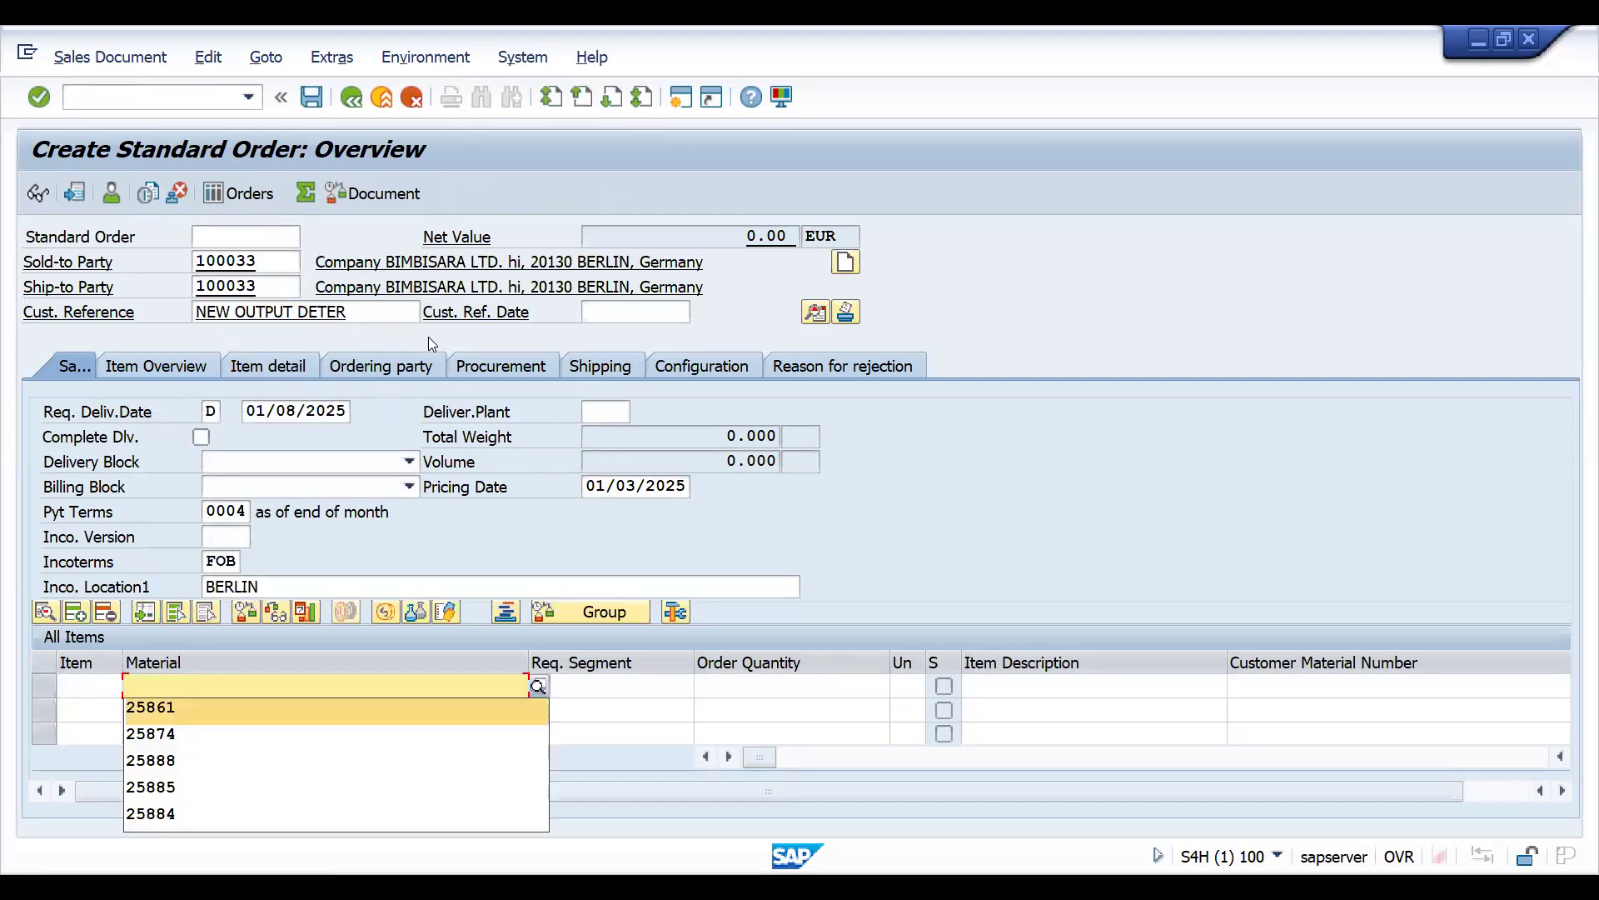
{"action": "key", "text": "Return"}
{"action": "key", "text": "Tab"}
{"action": "key", "text": "Tab"}
{"action": "type", "text": "10"}
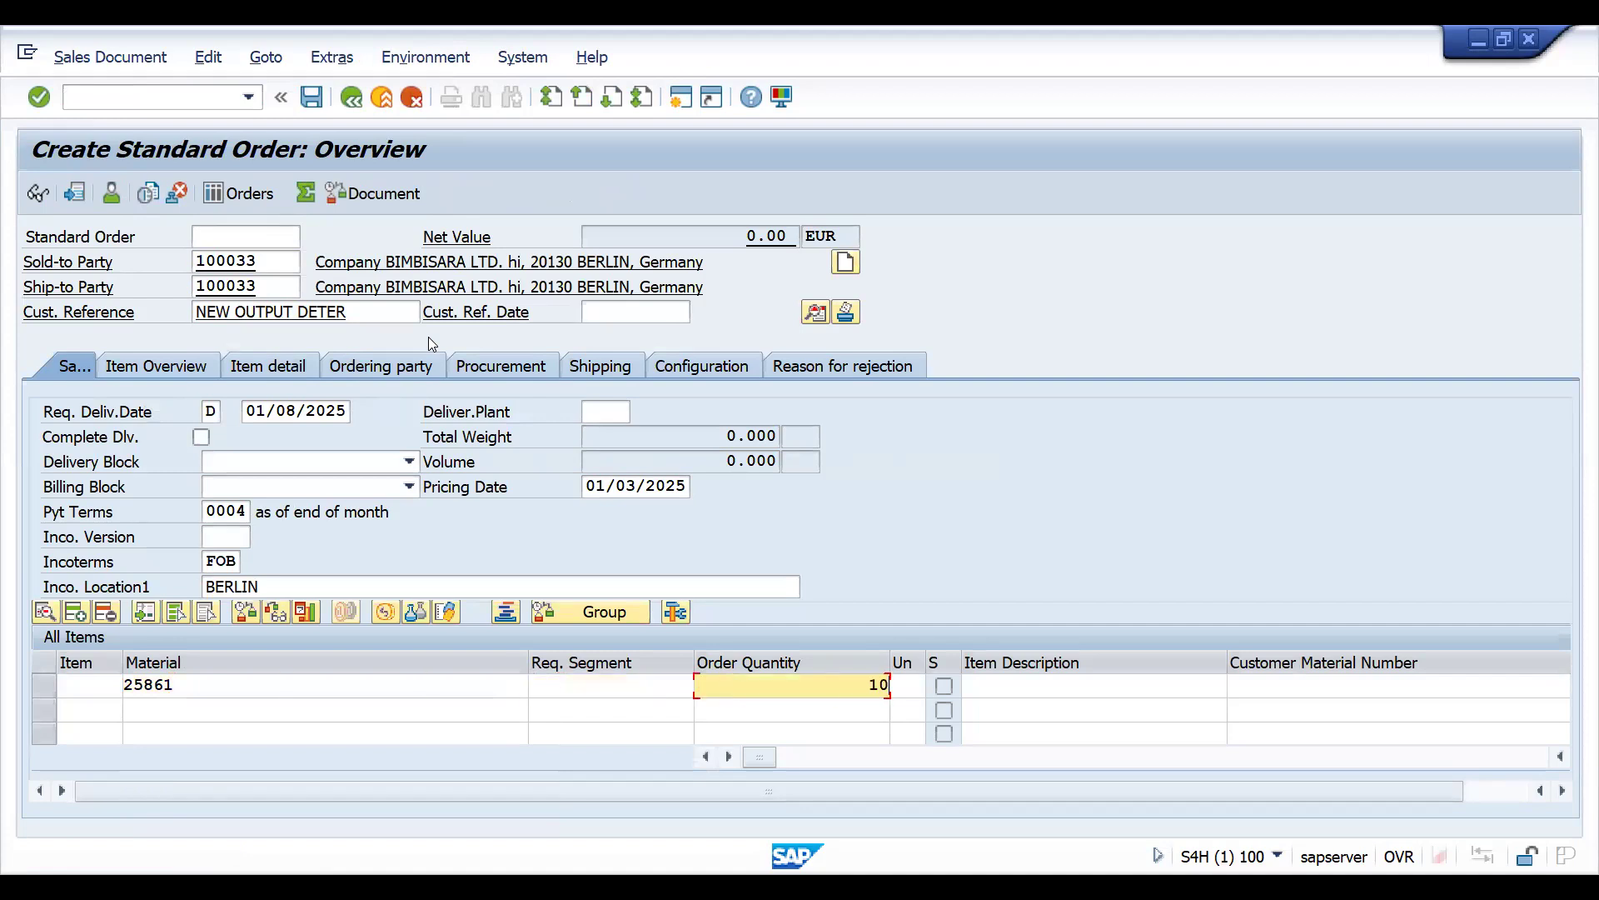
{"action": "key", "text": "Return"}
Add a second order item with material 25861 and an order quantity of 4.
{"action": "key", "text": "Down"}
{"action": "key", "text": "Down"}
{"action": "key", "text": "Return"}
{"action": "key", "text": "Tab"}
{"action": "key", "text": "Tab"}
{"action": "type", "text": "4"}
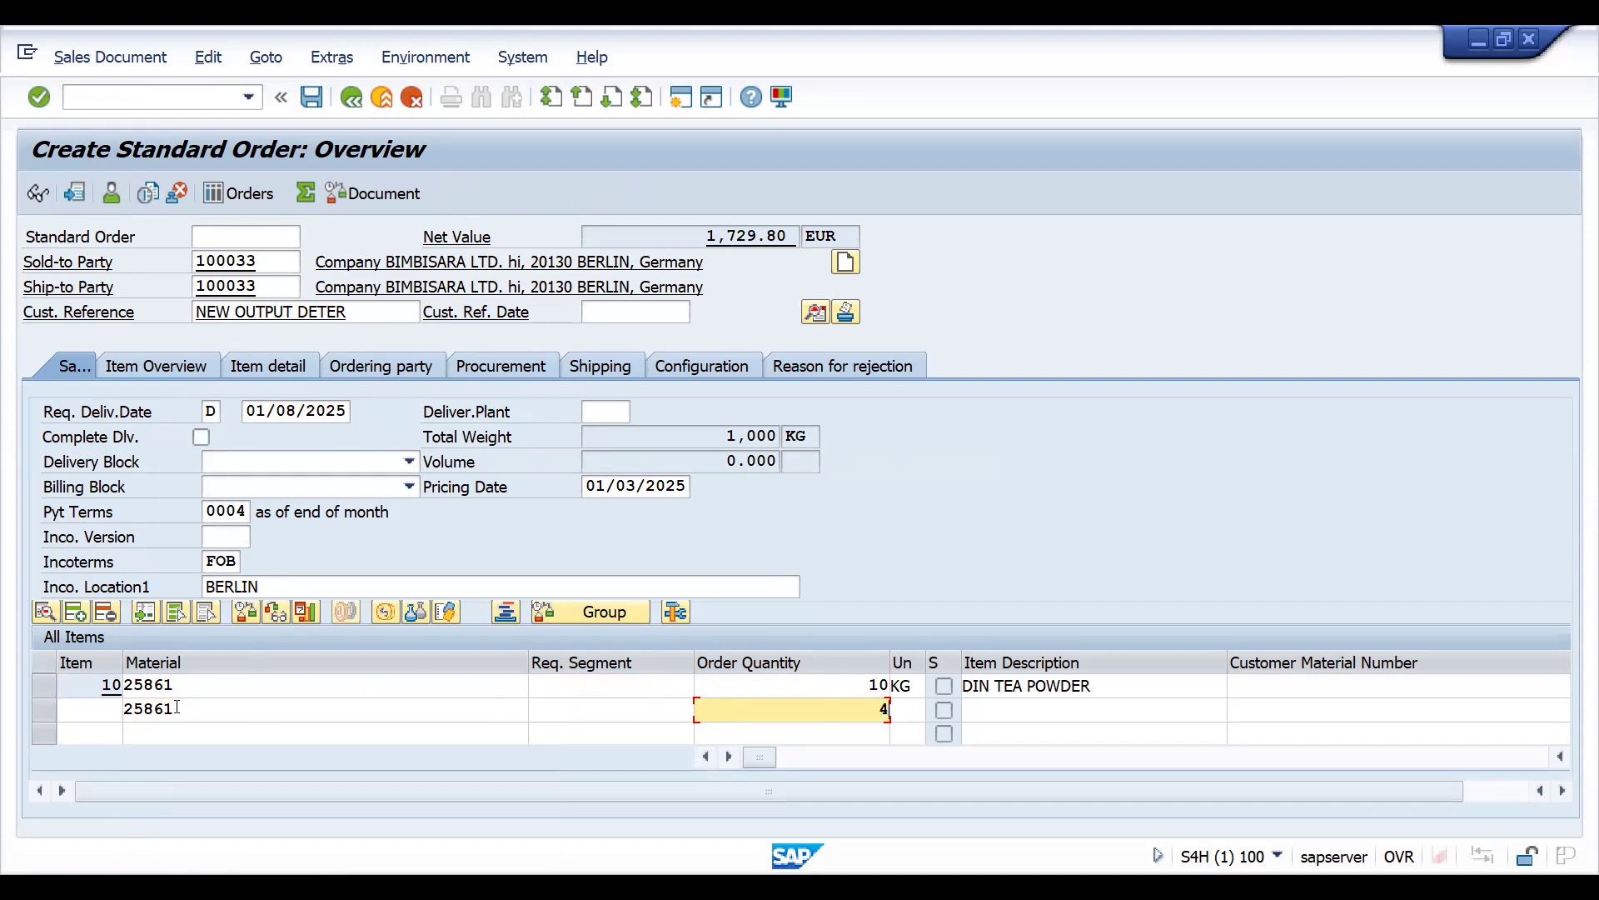
{"action": "key", "text": "Return"}
Add a third order item with material 25861 and quantity 5, and save the standard order.
{"action": "key", "text": "Down"}
{"action": "key", "text": "Return"}
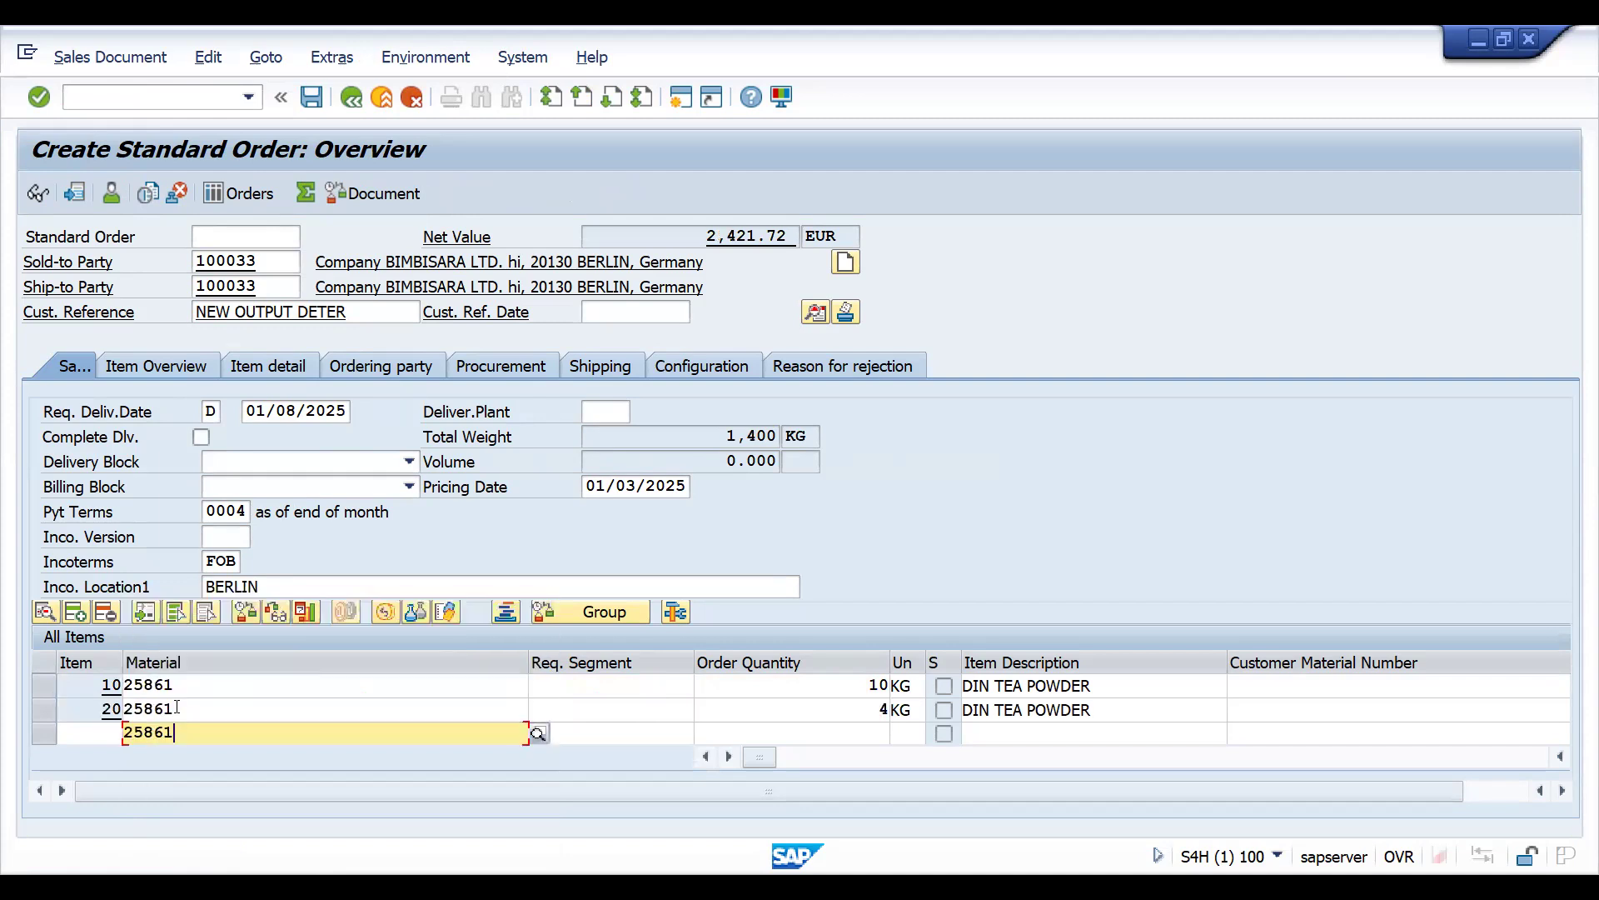
{"action": "key", "text": "Tab"}
{"action": "key", "text": "Tab"}
{"action": "type", "text": "5"}
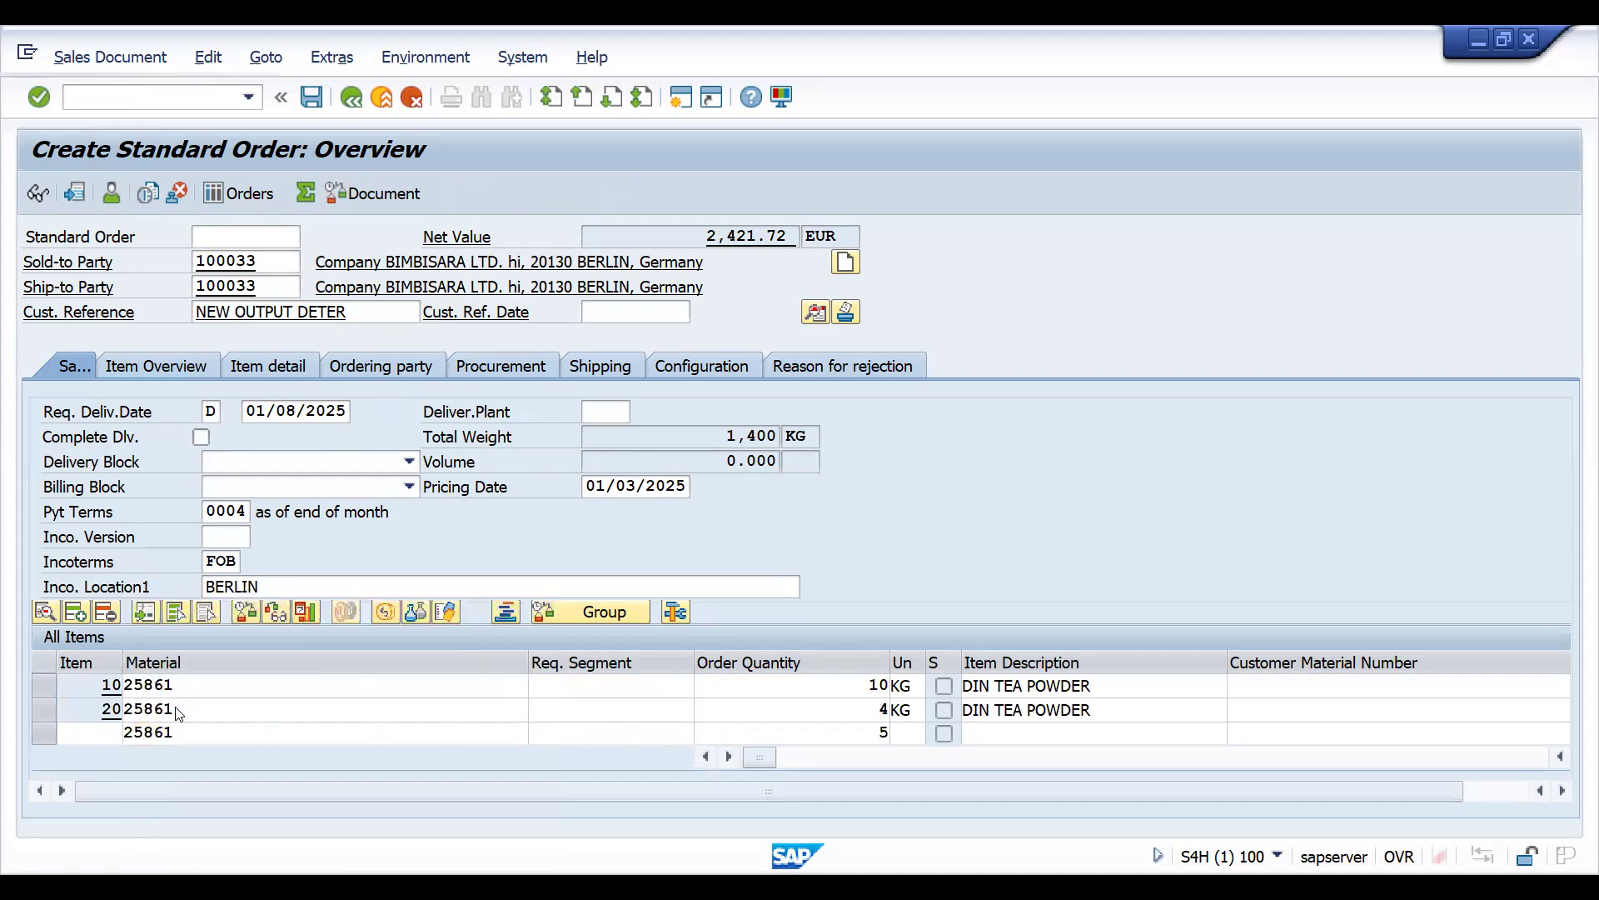
{"action": "key", "text": "Return"}
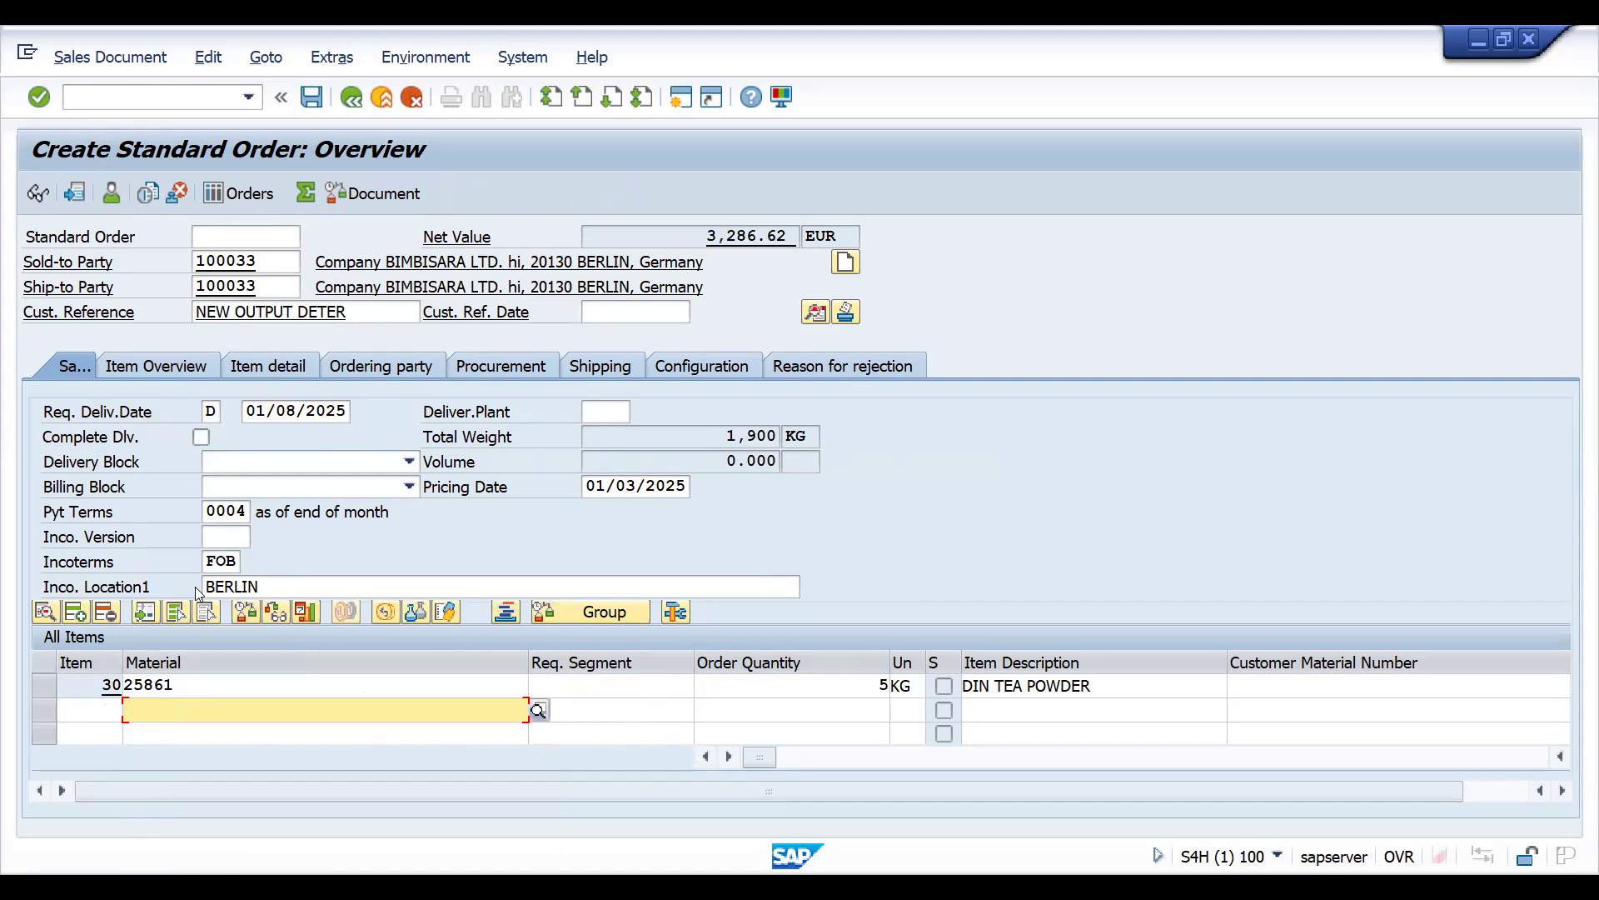
{"action": "left_click", "coordinate": [310, 98]}
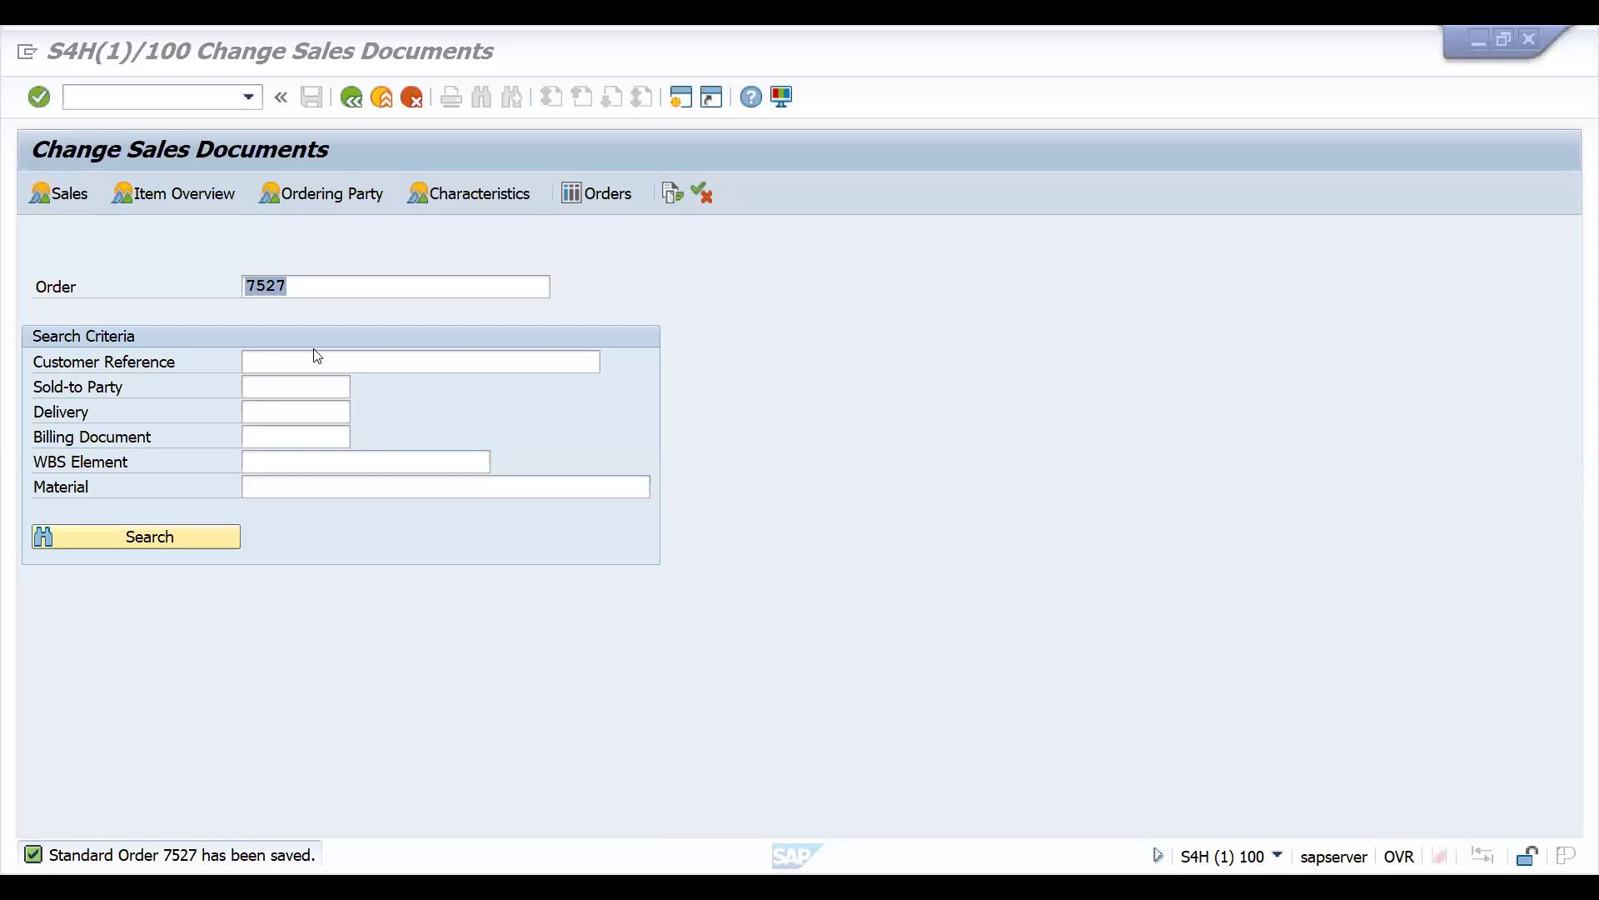
Reopen the saved standard order for change and open its header output for editing.
{"action": "left_click", "coordinate": [370, 285]}
{"action": "key", "text": "Return"}
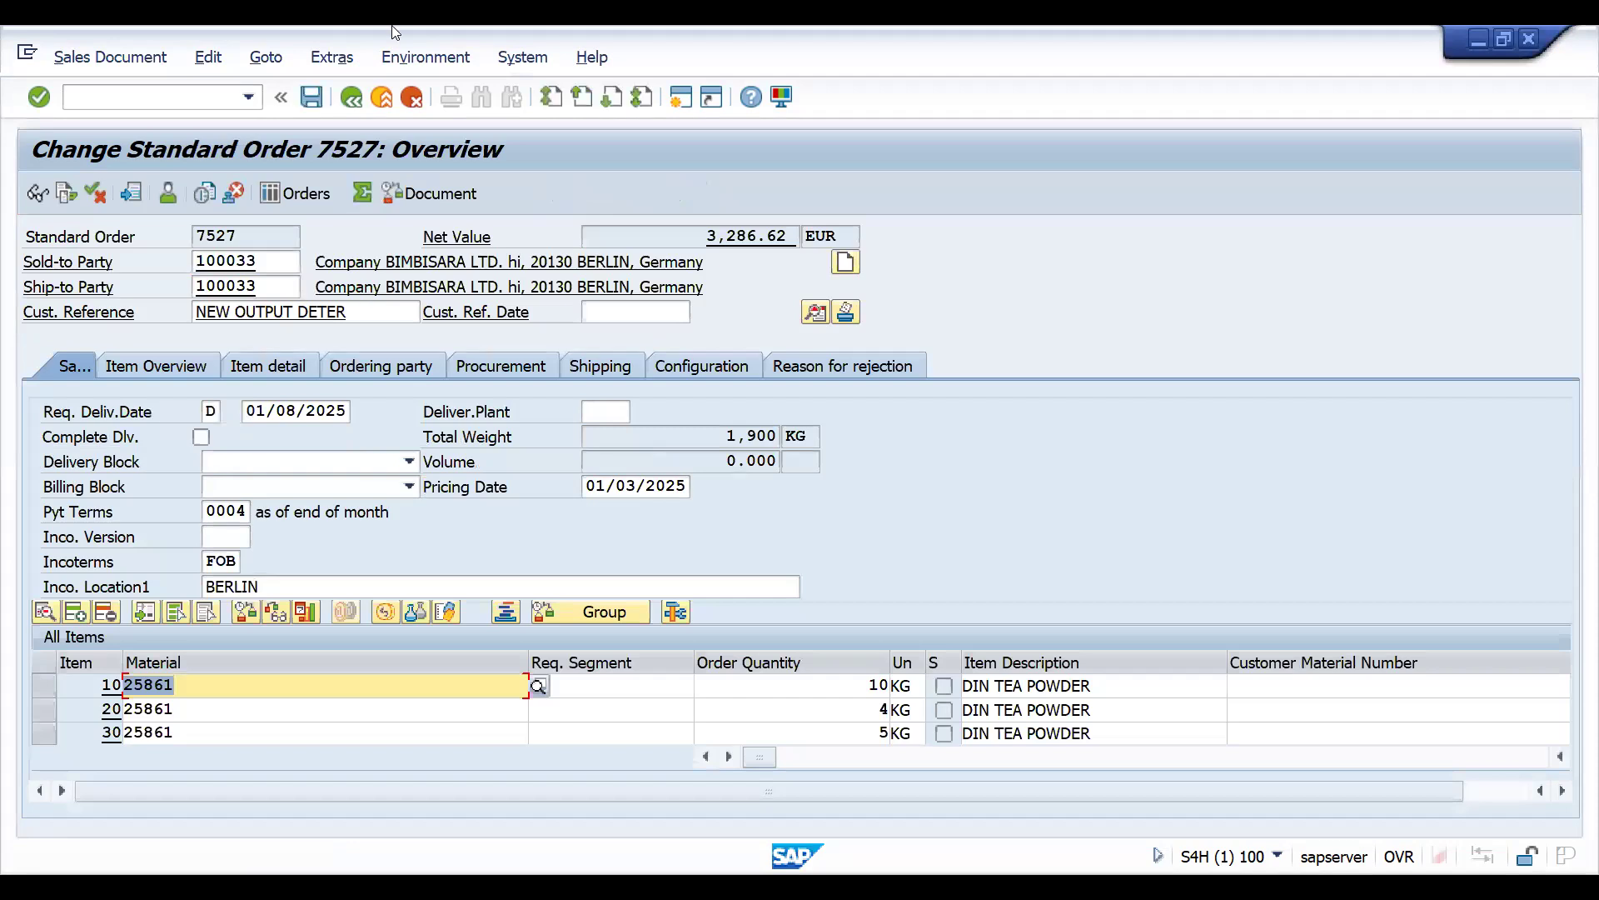
{"action": "left_click", "coordinate": [329, 57]}
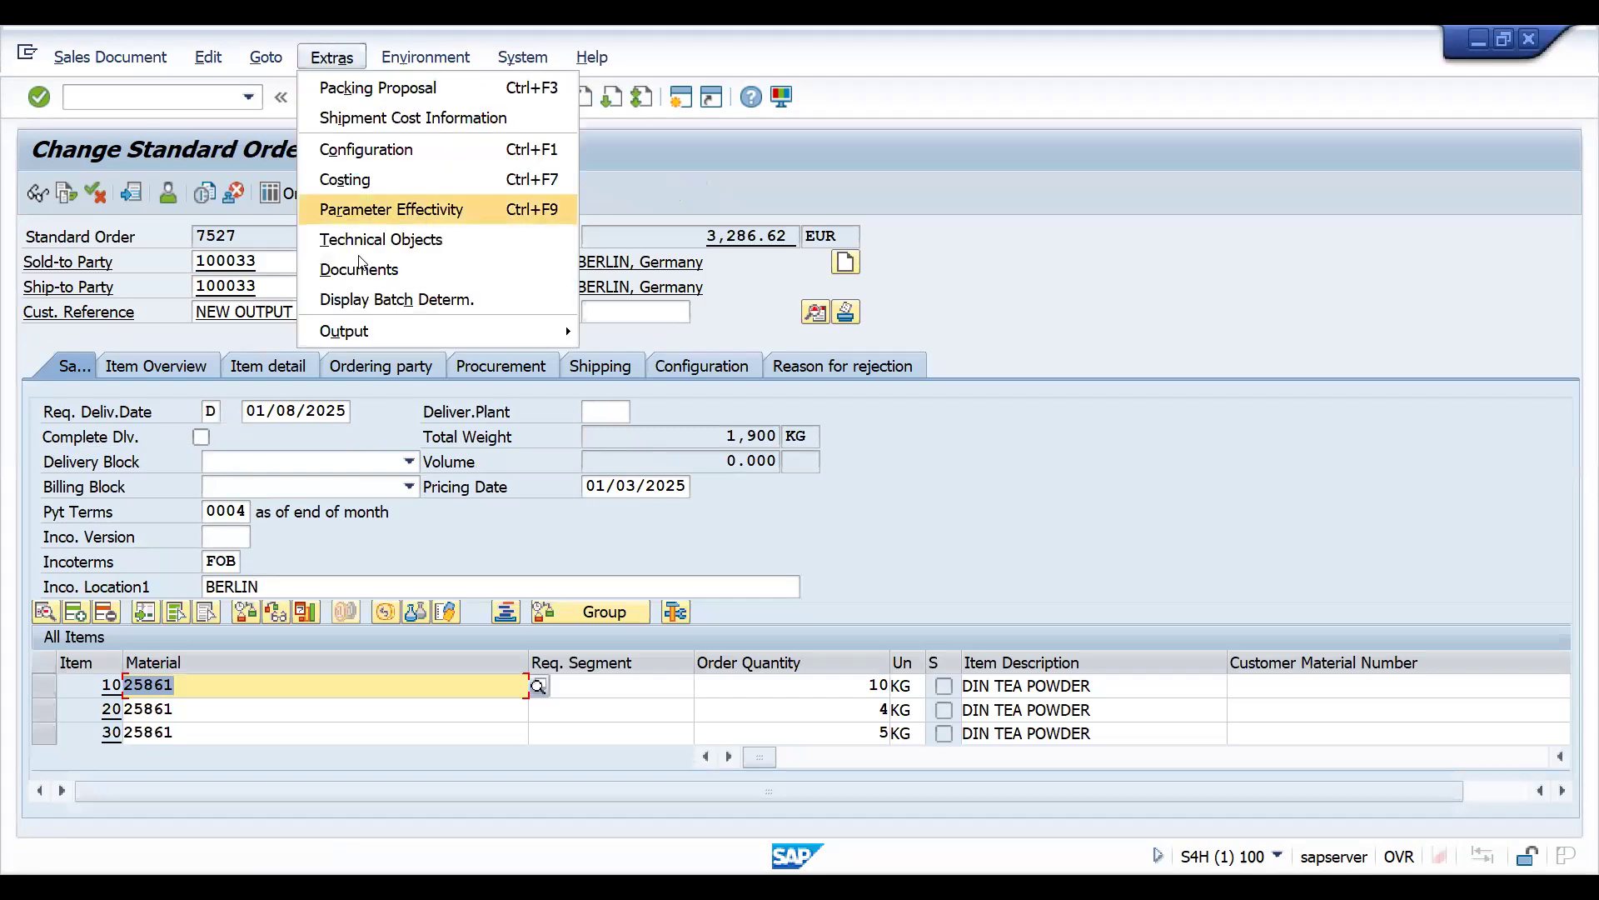
{"action": "mouse_move", "coordinate": [635, 335]}
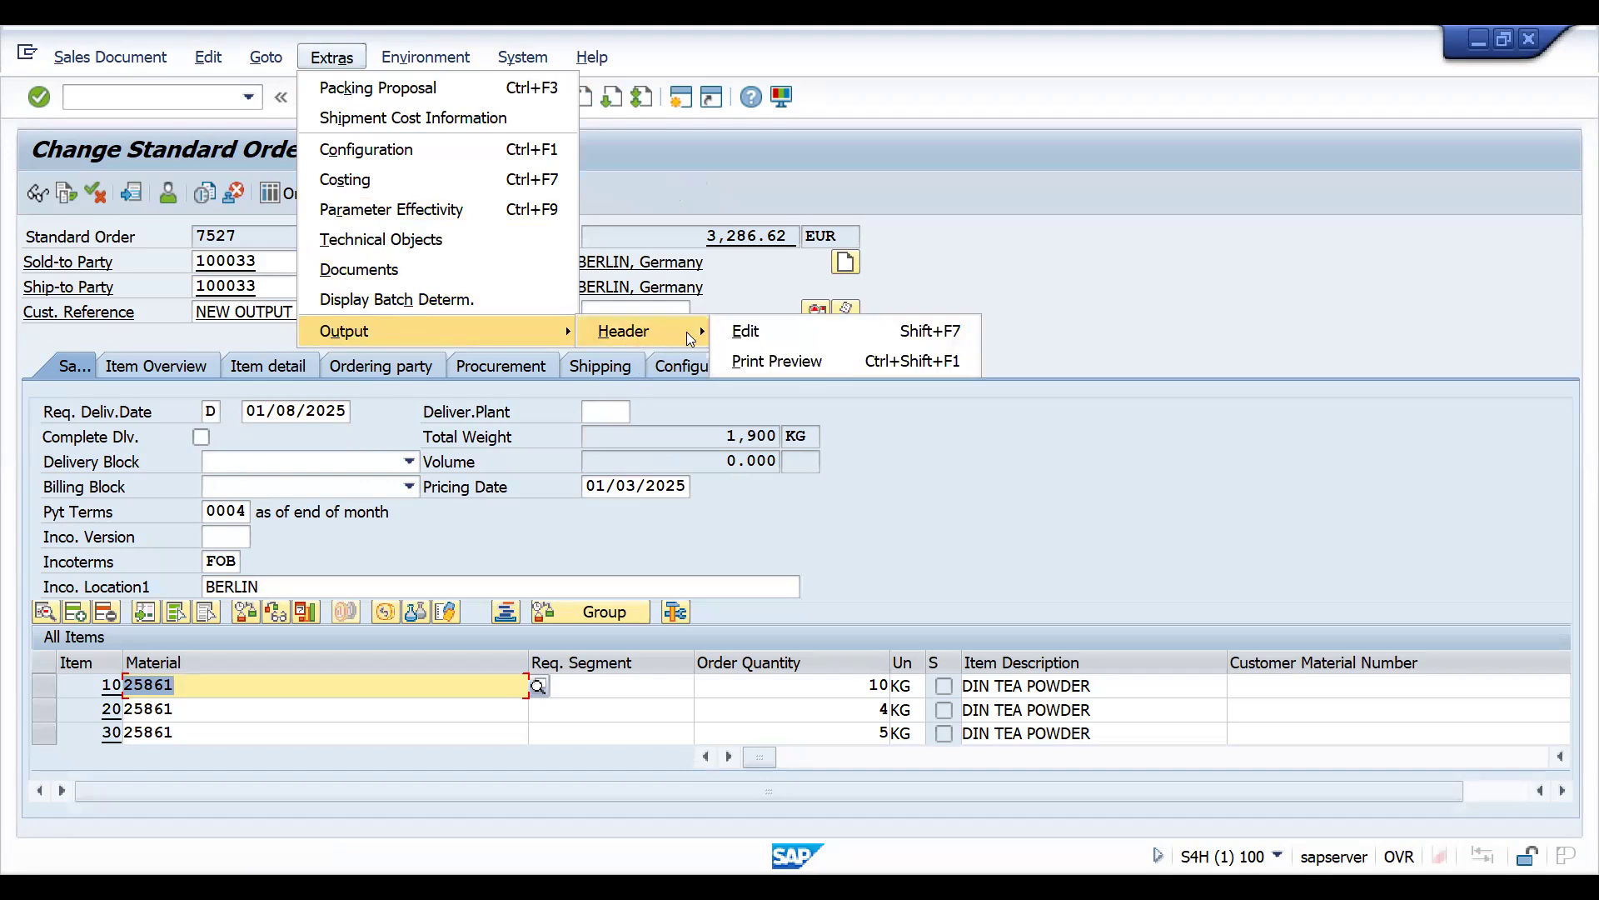
{"action": "left_click", "coordinate": [747, 333]}
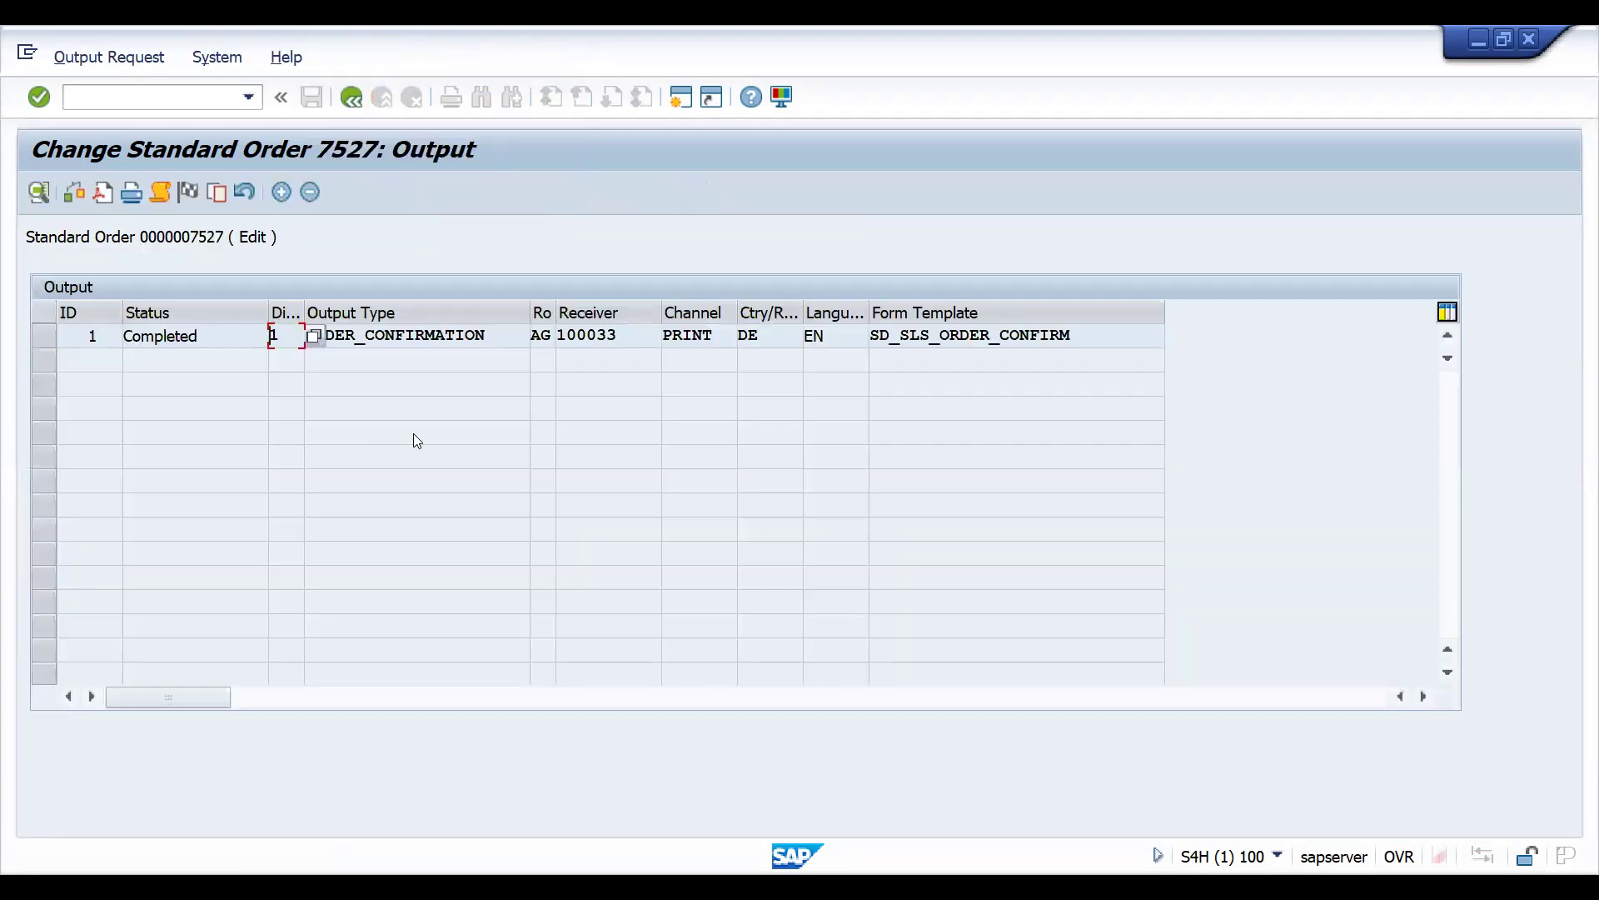
Examine the status, output type and available dispatch times of the order confirmation output.
{"action": "left_click", "coordinate": [190, 334]}
{"action": "left_click", "coordinate": [311, 335]}
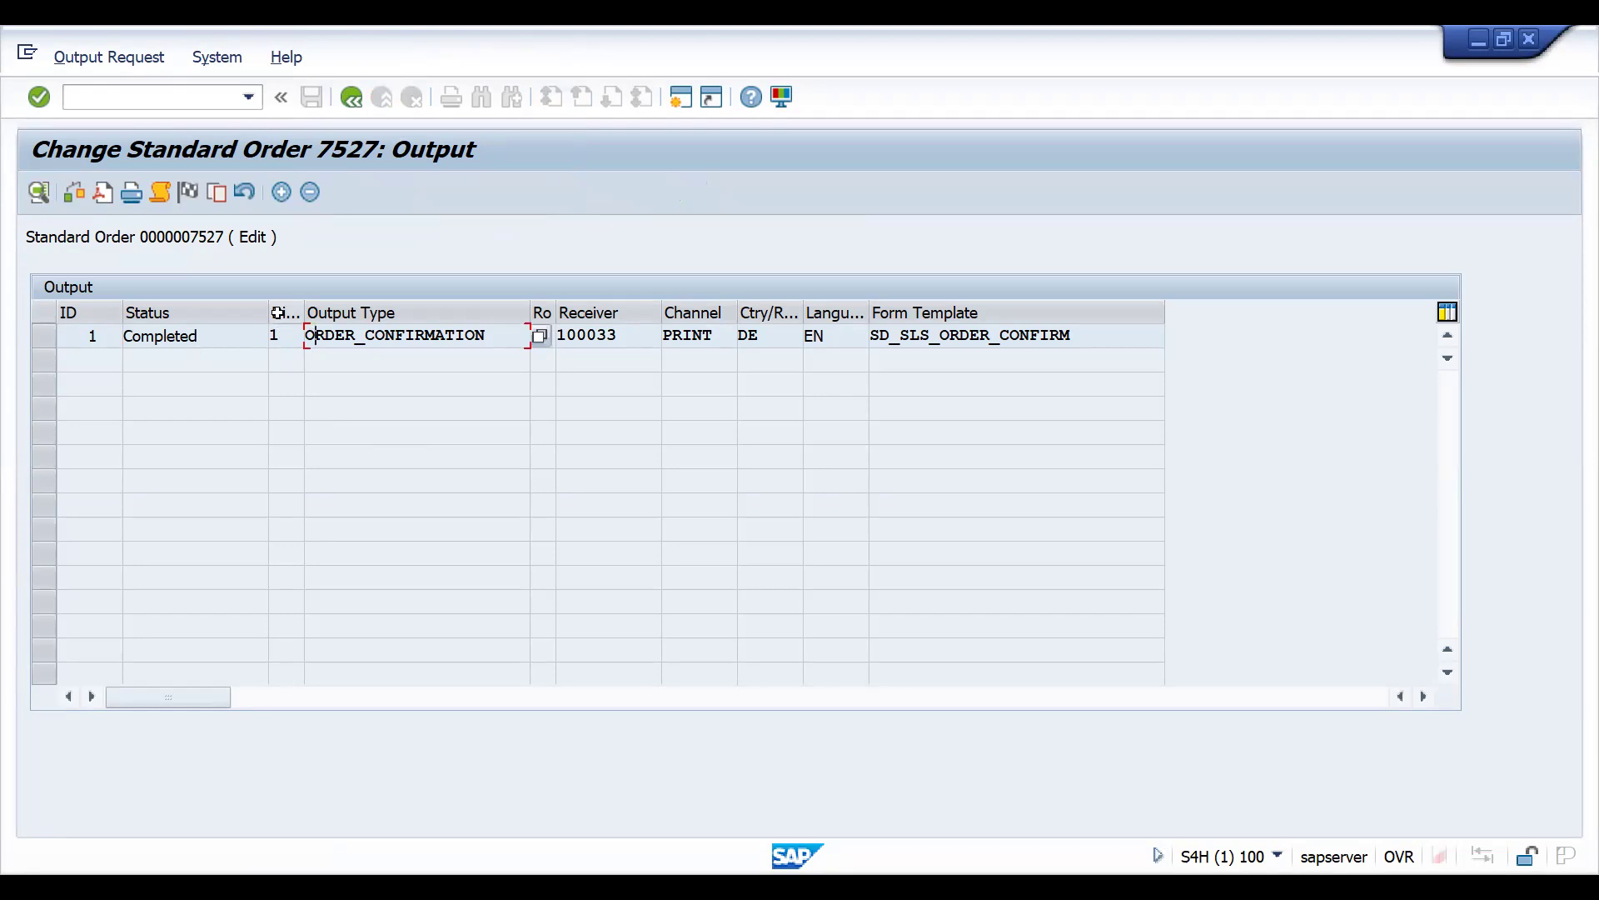
{"action": "left_click", "coordinate": [291, 332]}
{"action": "left_click", "coordinate": [321, 340]}
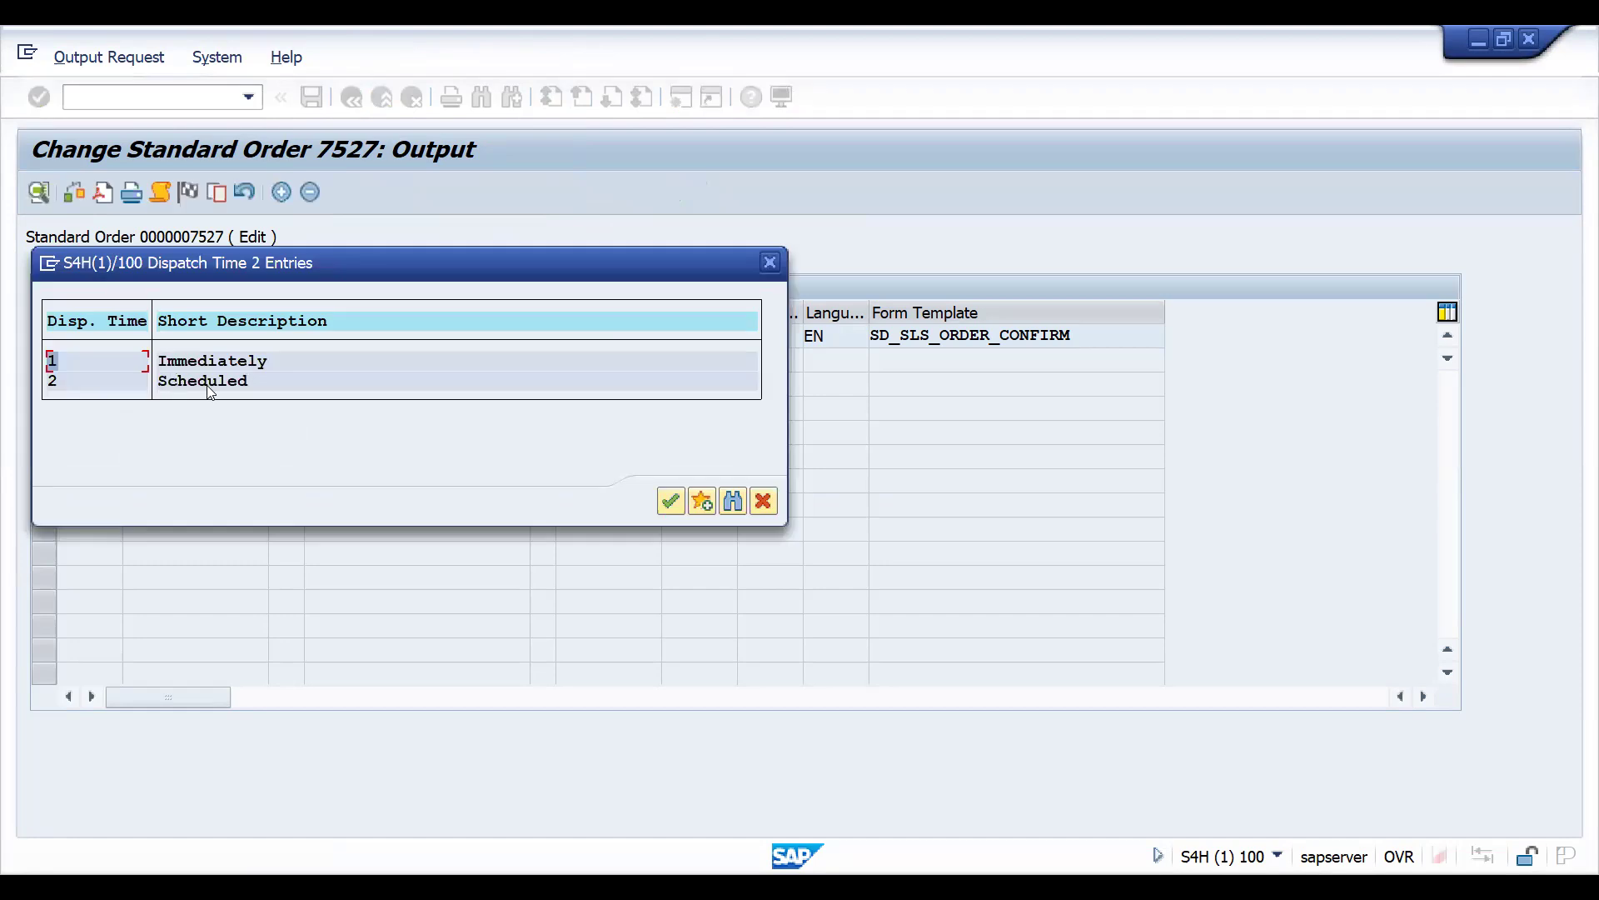
{"action": "key", "text": "Escape"}
{"action": "left_click", "coordinate": [405, 333]}
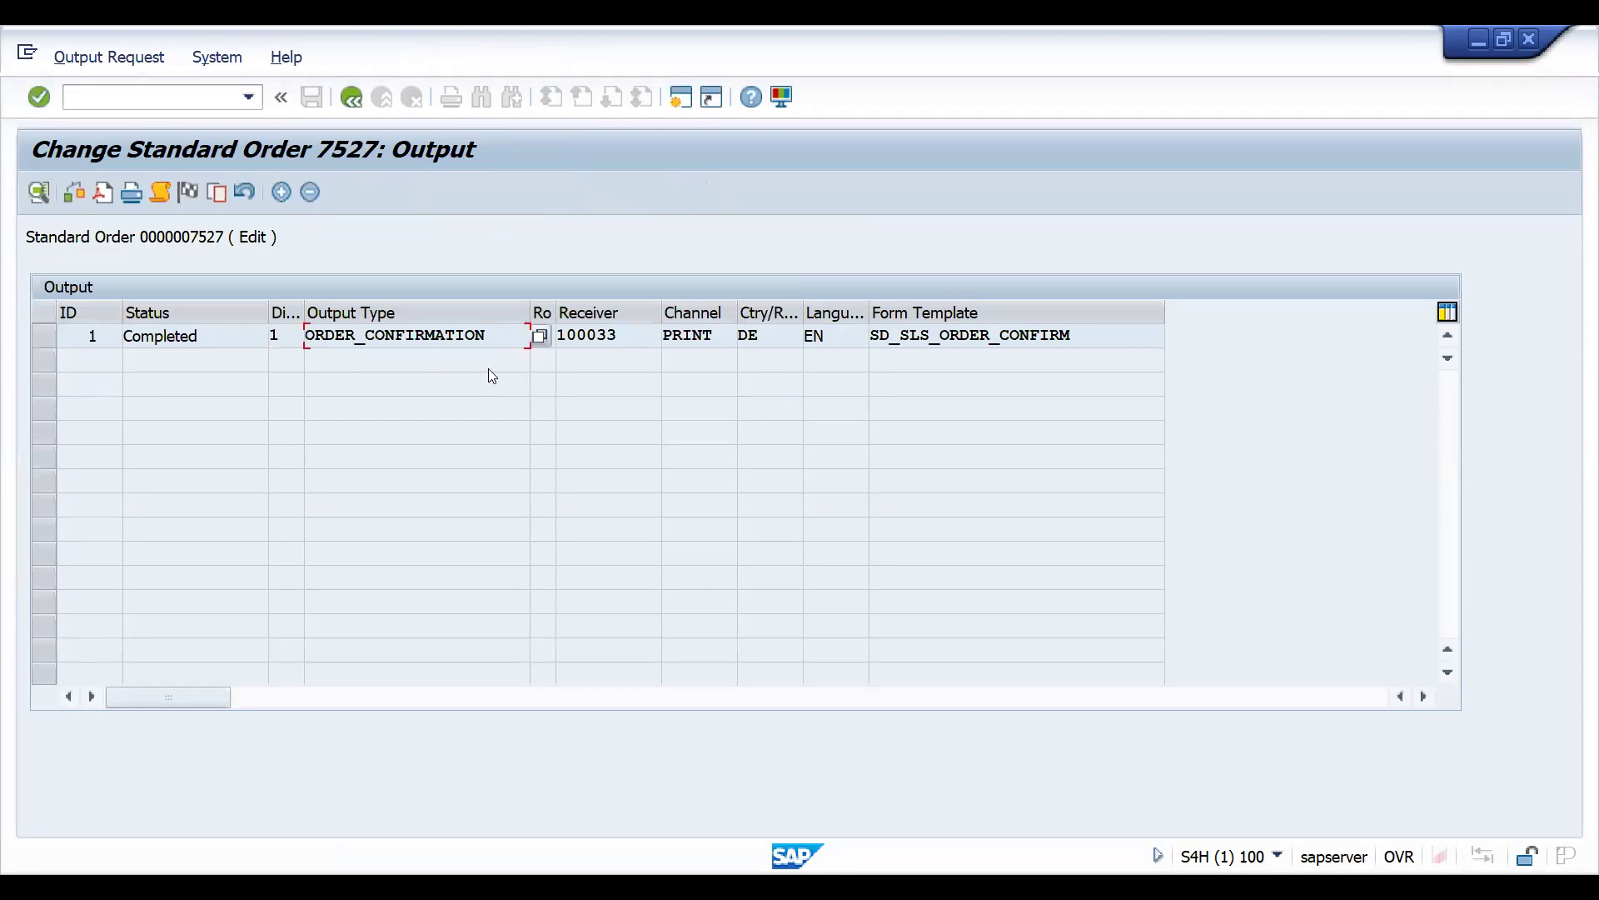
Examine the output's receiver role and receiver, and view the receiver search criteria without choosing one.
{"action": "left_click", "coordinate": [640, 337]}
{"action": "left_click", "coordinate": [545, 332]}
{"action": "left_click", "coordinate": [594, 336]}
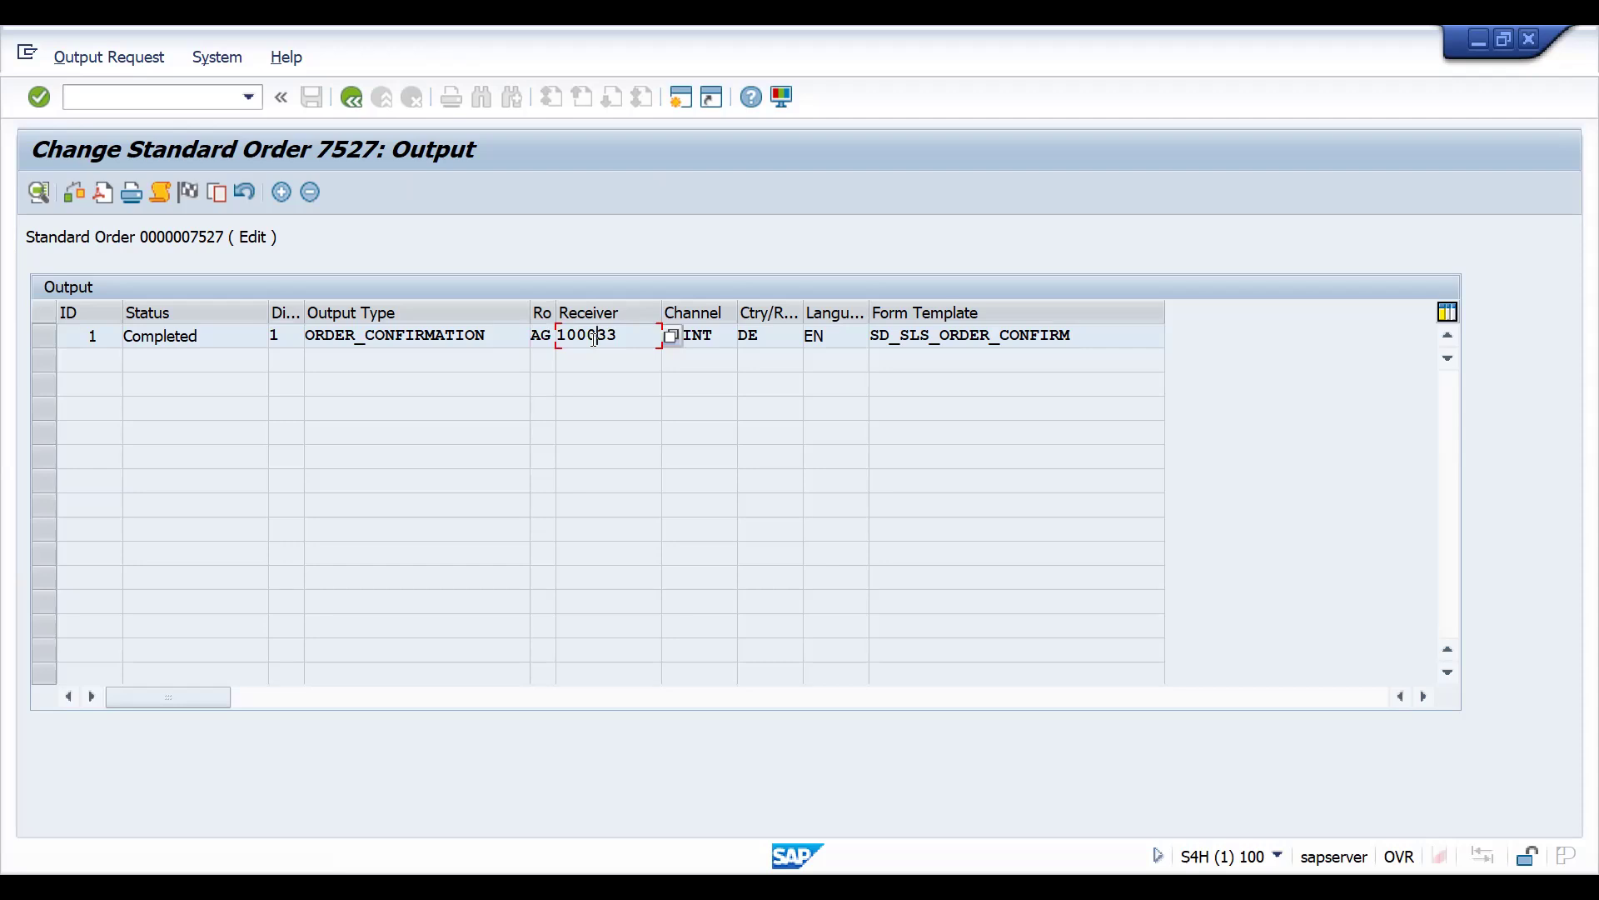
{"action": "left_click", "coordinate": [671, 337]}
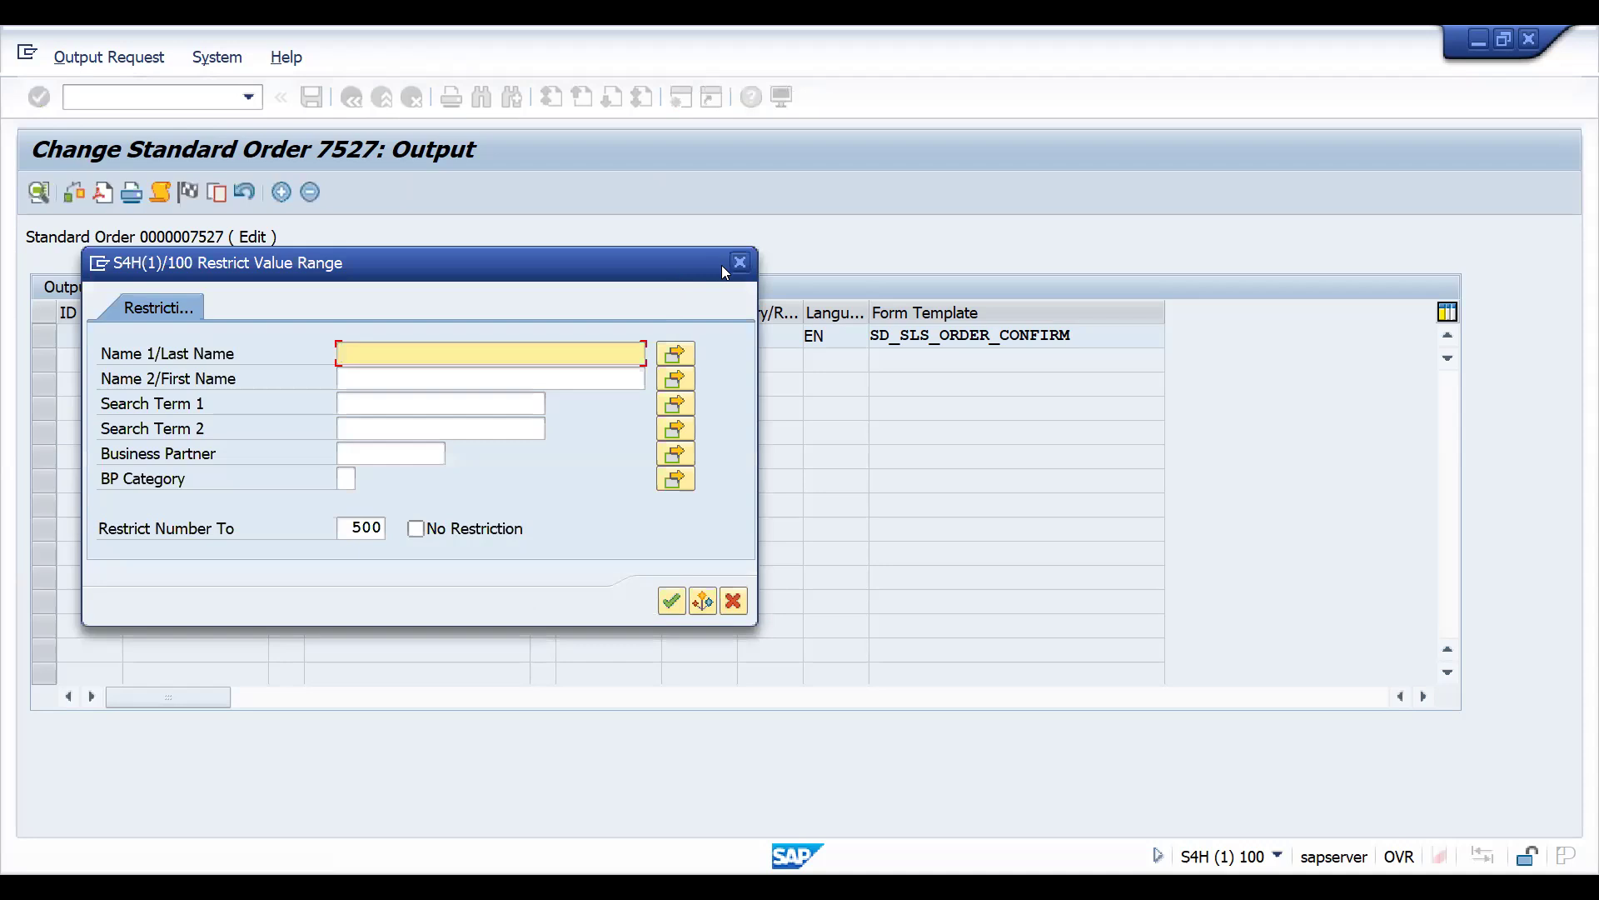
{"action": "left_click", "coordinate": [738, 264]}
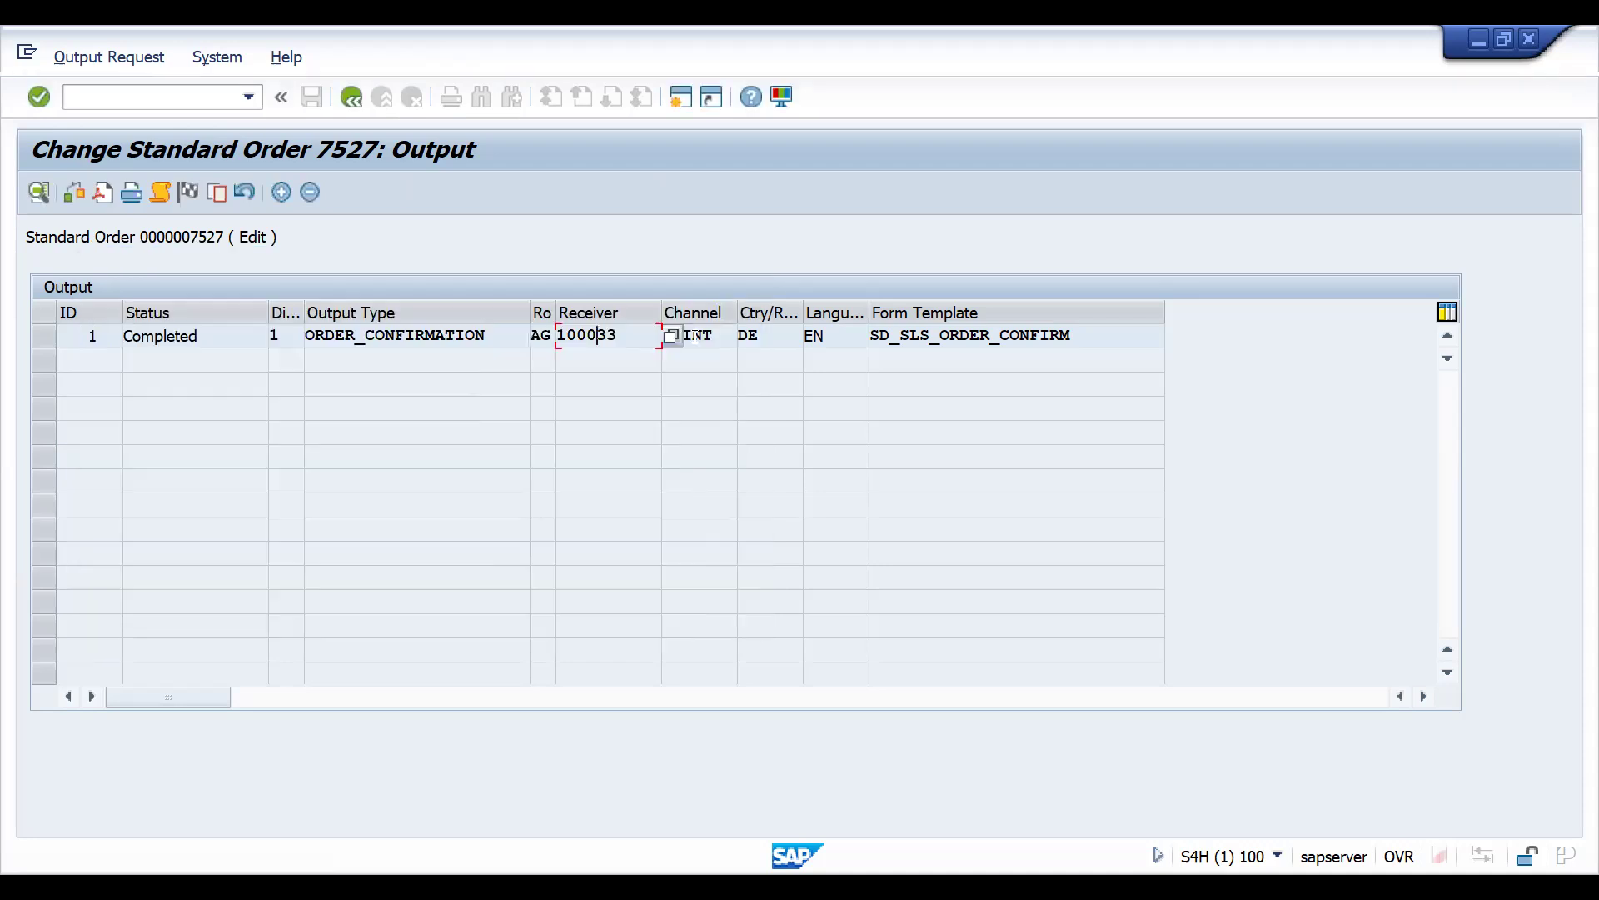
Review the available output channels for the order confirmation and choose PRINT.
{"action": "left_click", "coordinate": [698, 336]}
{"action": "left_click", "coordinate": [759, 340]}
{"action": "key", "text": "Return"}
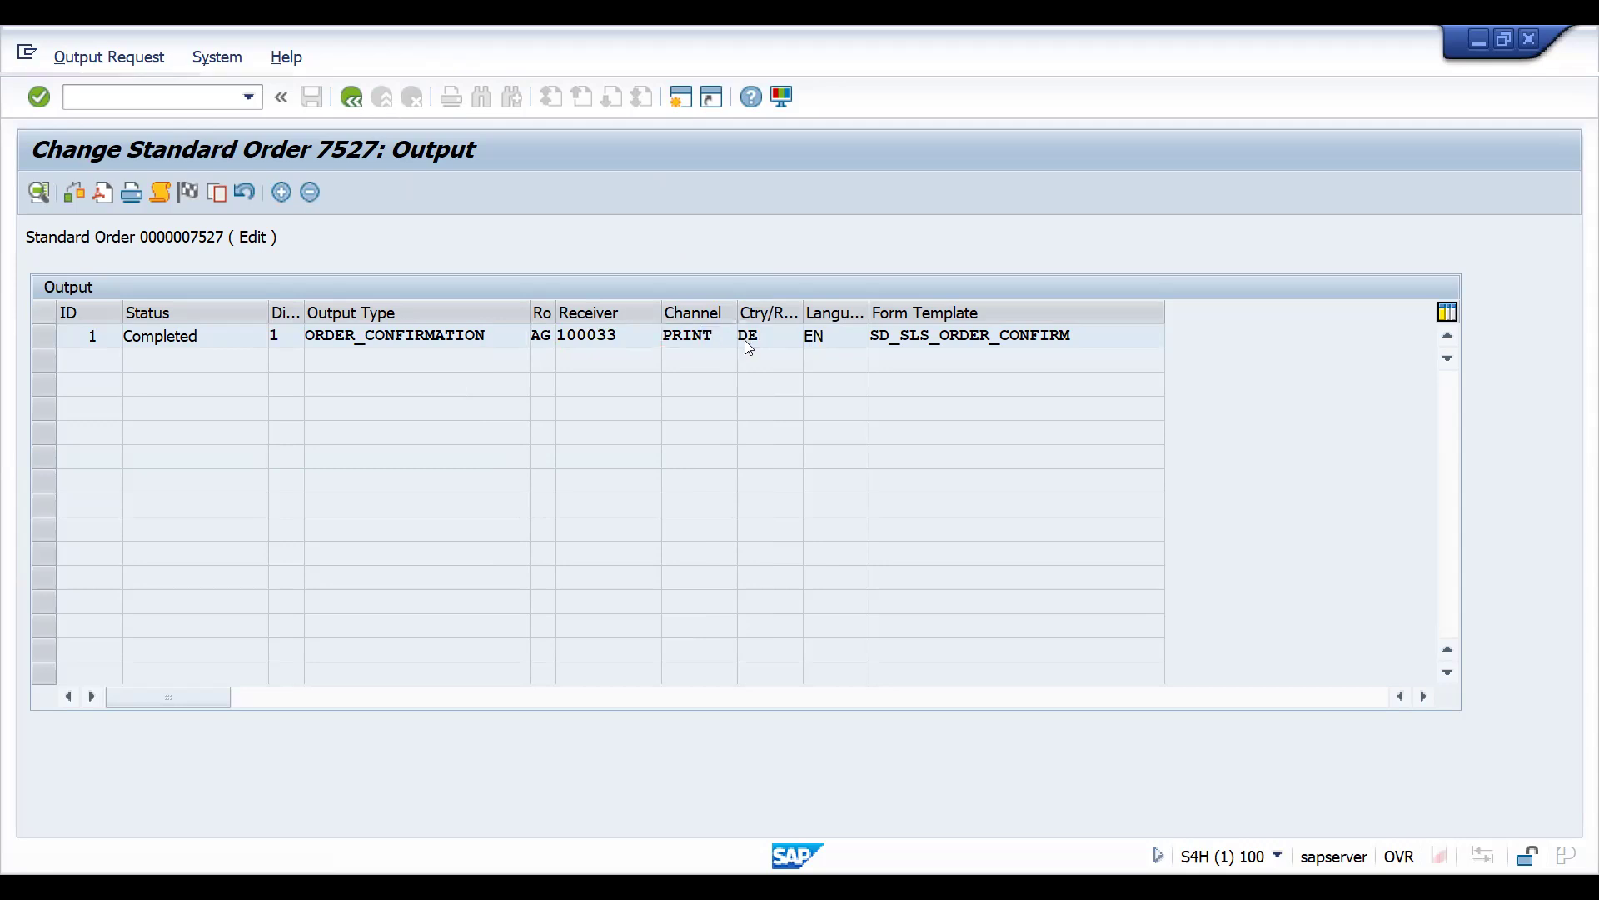
{"action": "key", "text": "F4"}
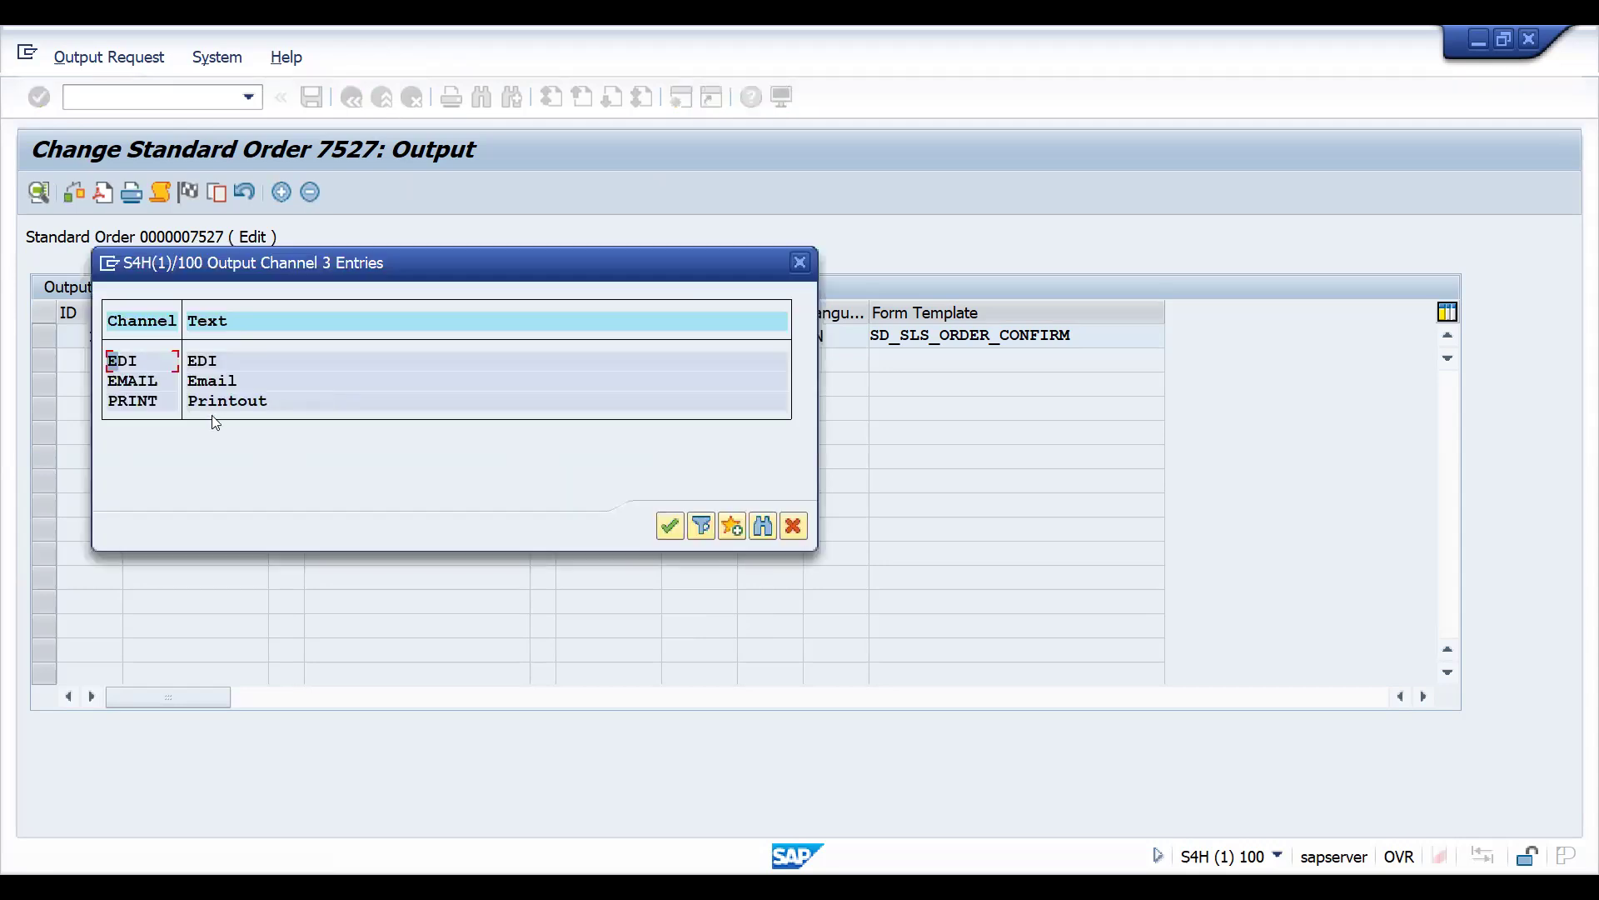
{"action": "double_click", "coordinate": [124, 407]}
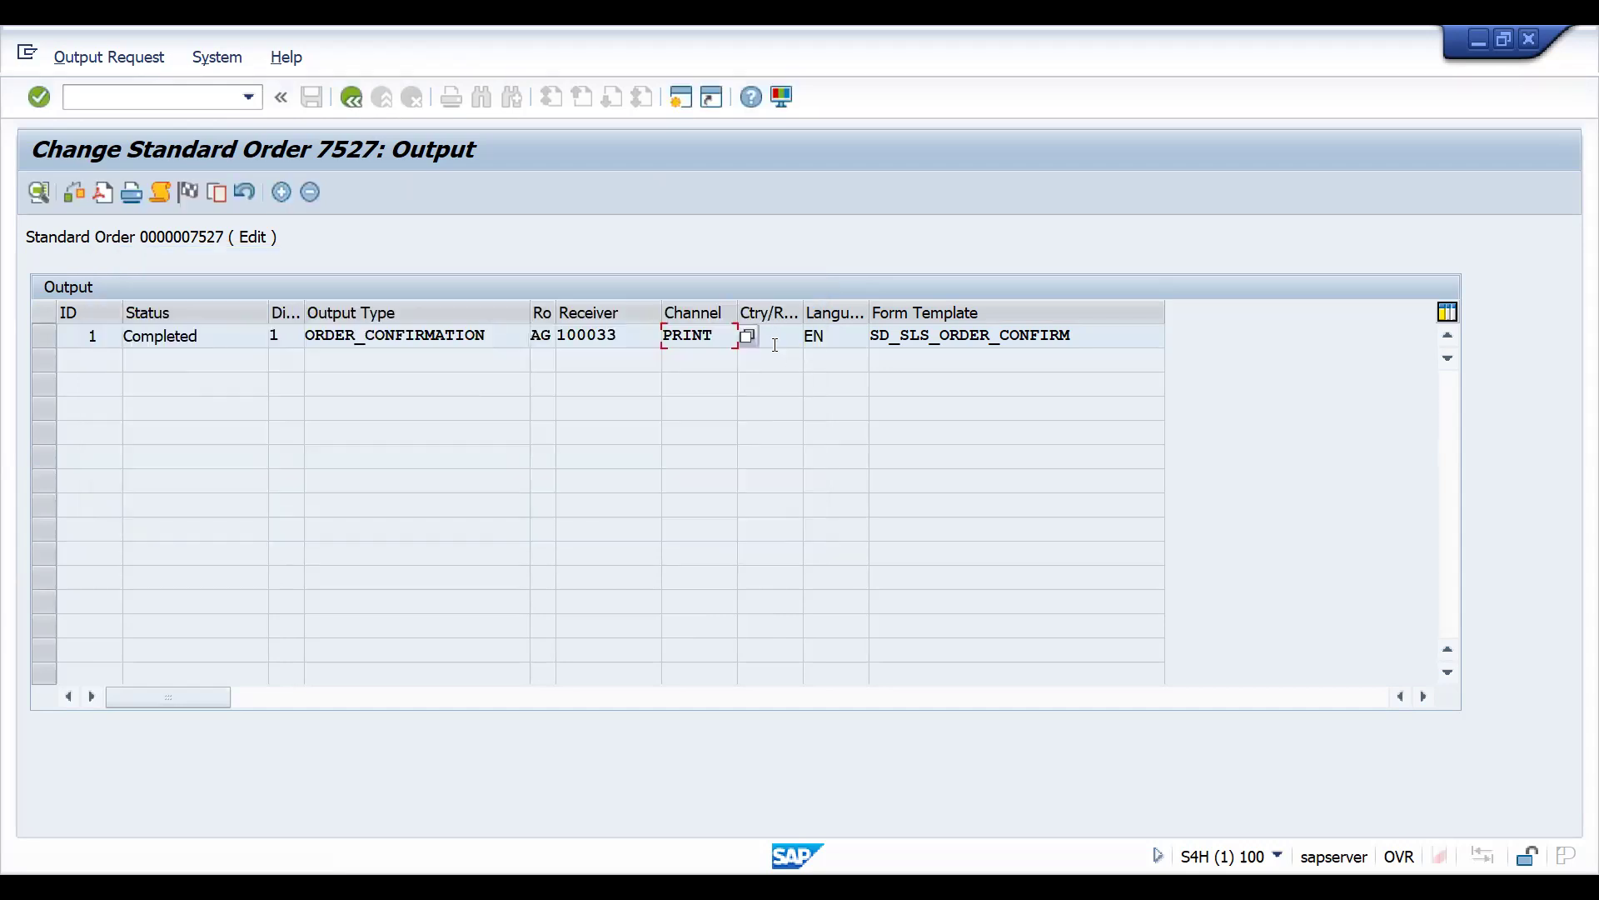
Examine the output's form template country options, its language and its form template.
{"action": "left_click", "coordinate": [768, 337]}
{"action": "left_click", "coordinate": [814, 336]}
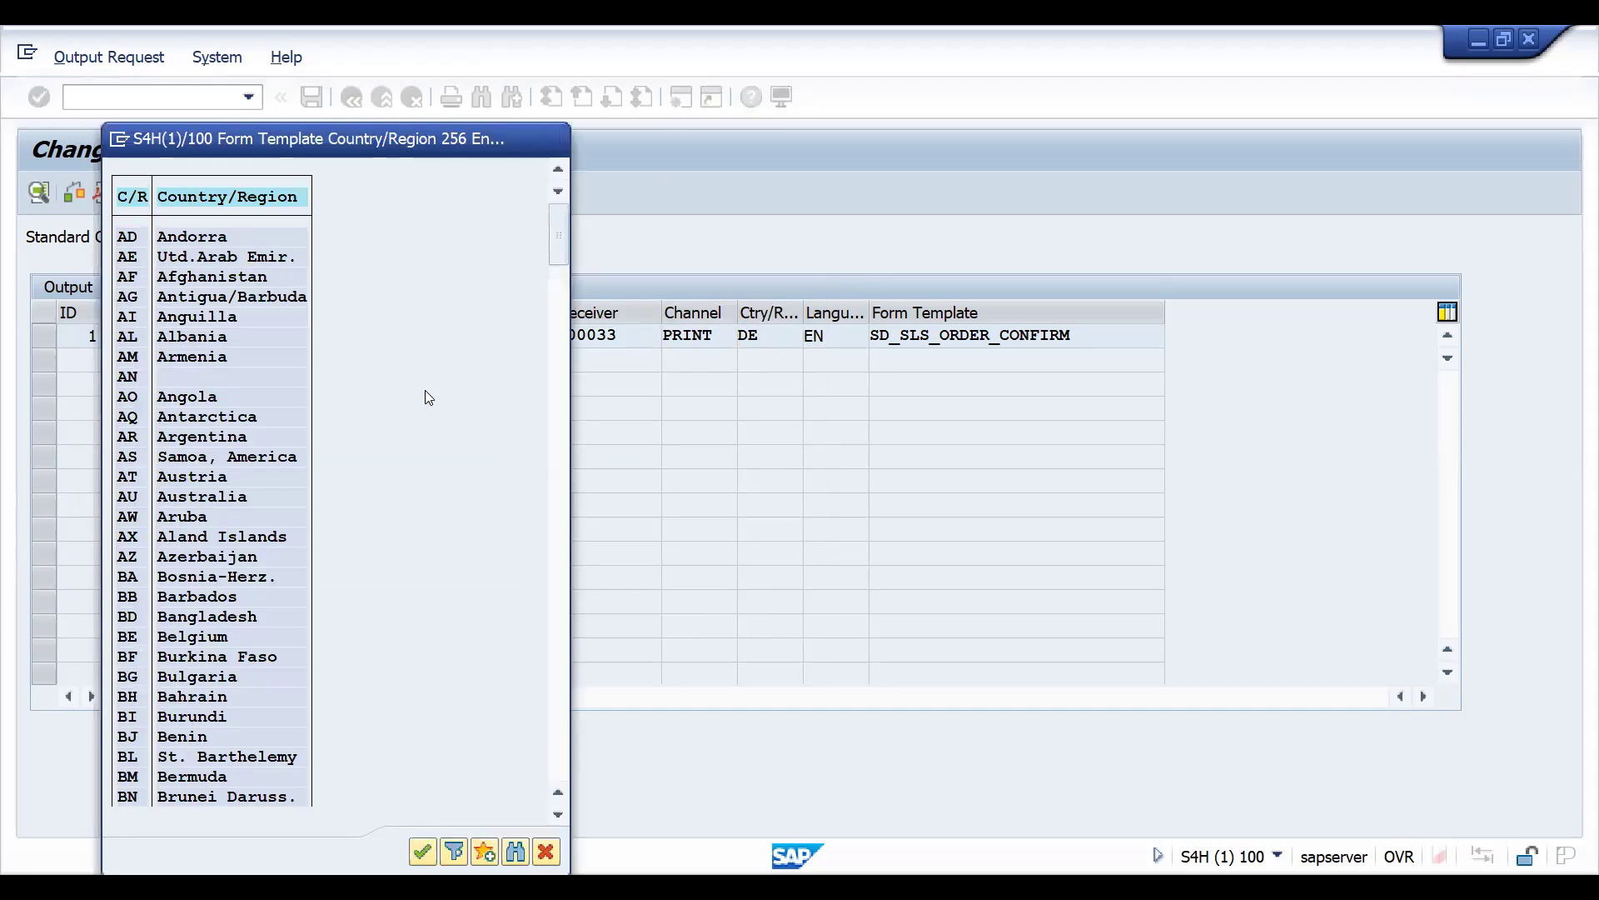
{"action": "key", "text": "Escape"}
{"action": "left_click", "coordinate": [845, 334]}
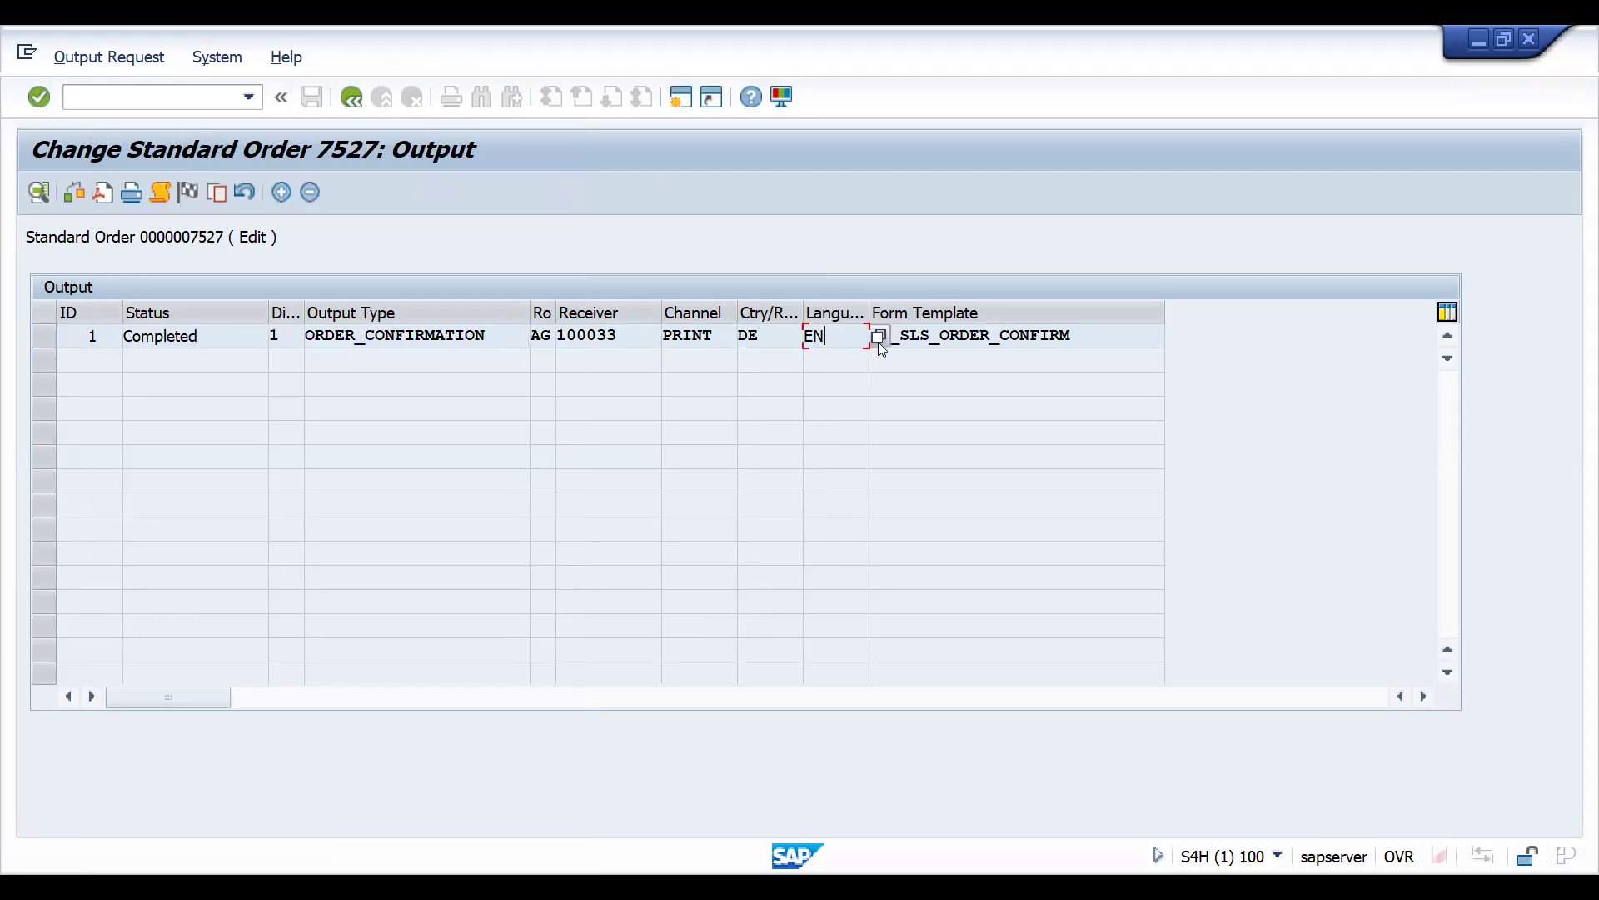
{"action": "left_click", "coordinate": [953, 337]}
Select the order confirmation output entry and display its document as a PDF.
{"action": "left_click", "coordinate": [47, 338]}
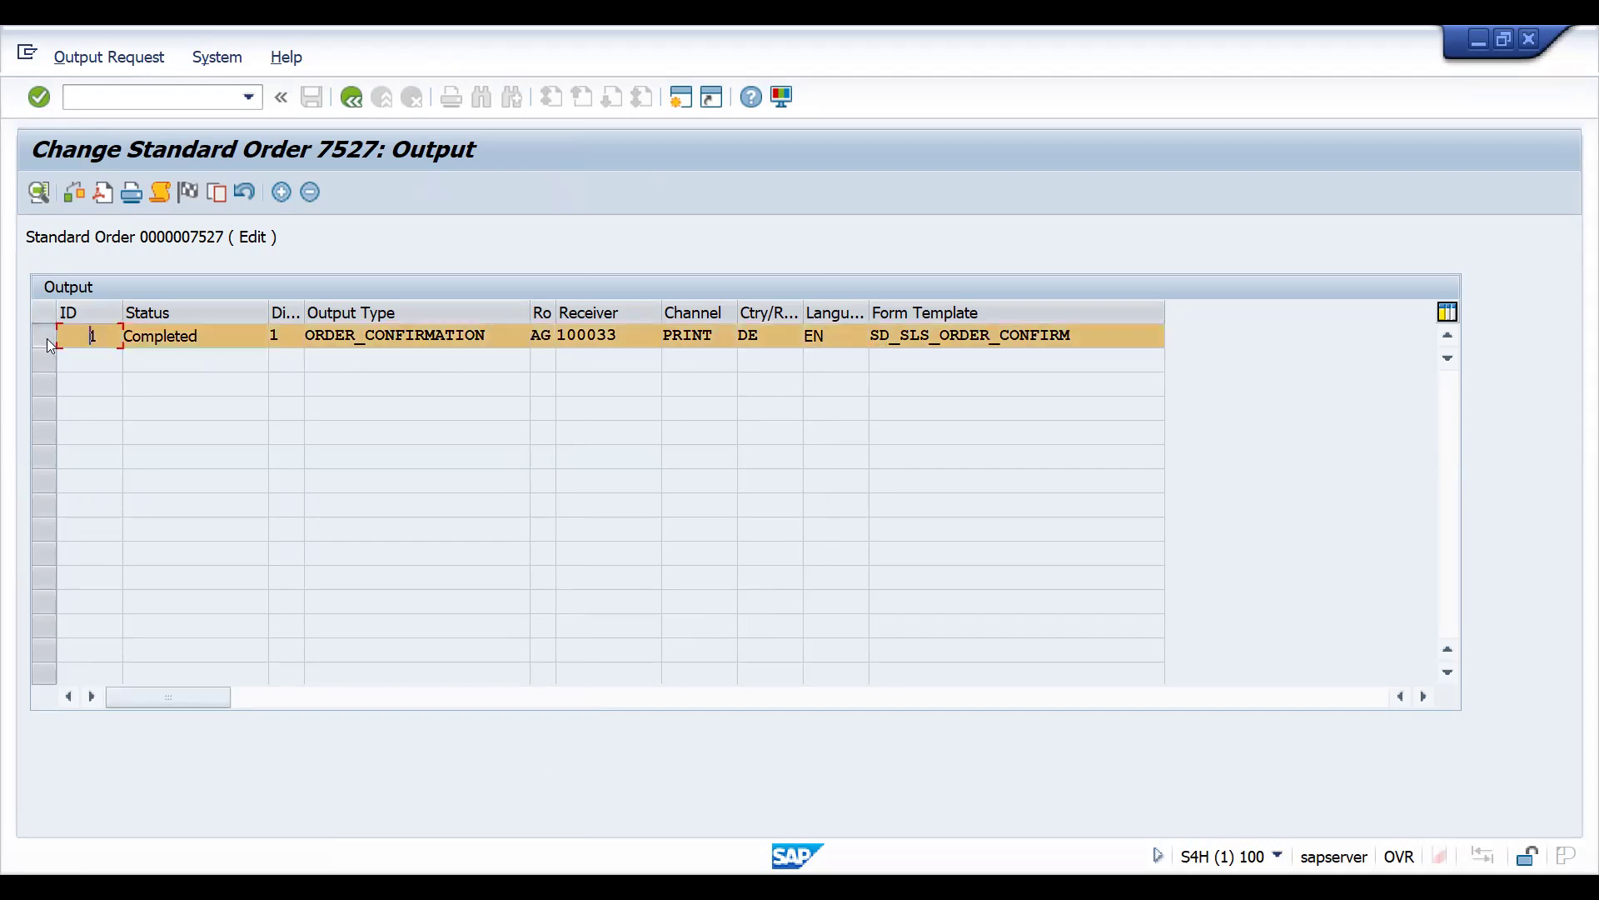
{"action": "left_click", "coordinate": [103, 196]}
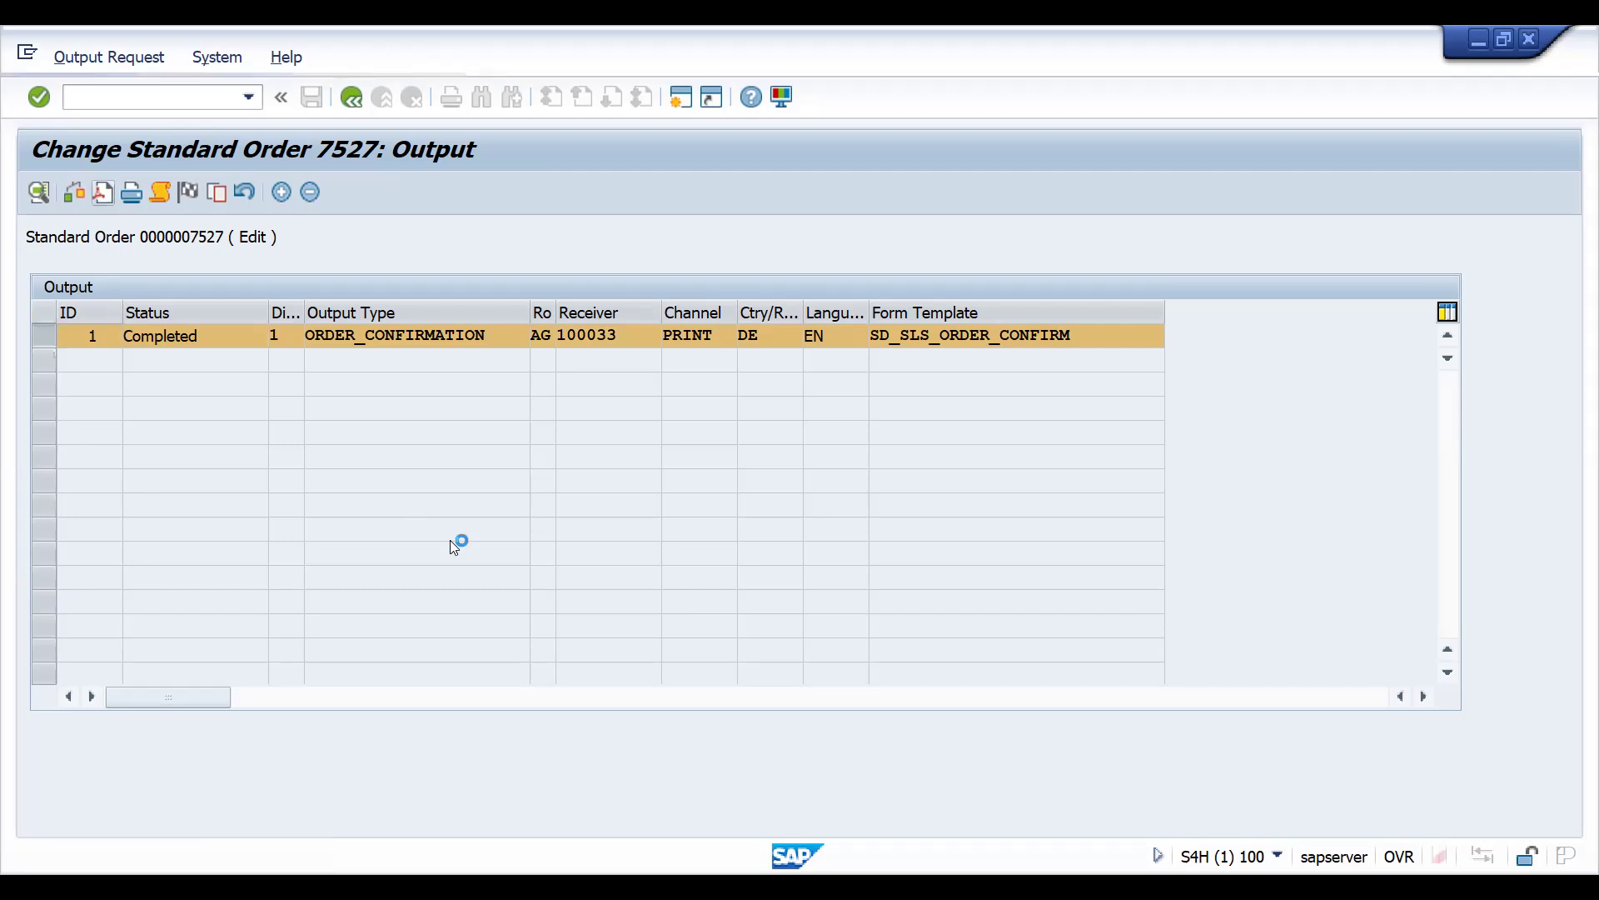
{"action": "left_click", "coordinate": [584, 581]}
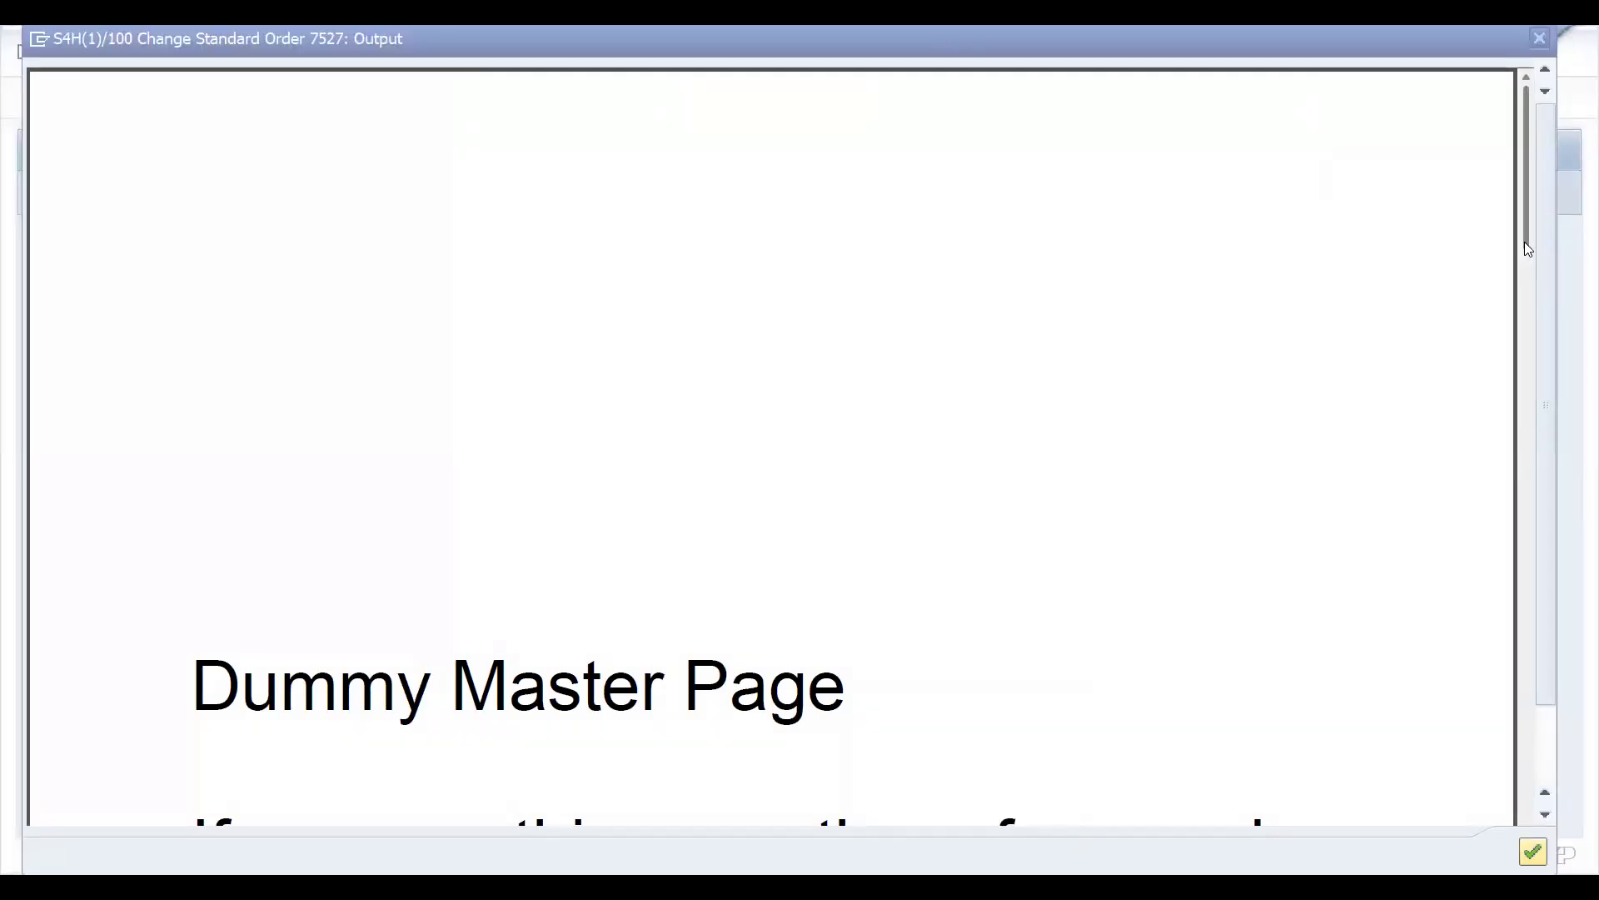
Read through the order confirmation, checking the customer reference and the listed order items.
{"action": "scroll", "coordinate": [1528, 286], "scroll_direction": "down", "scroll_amount": 5}
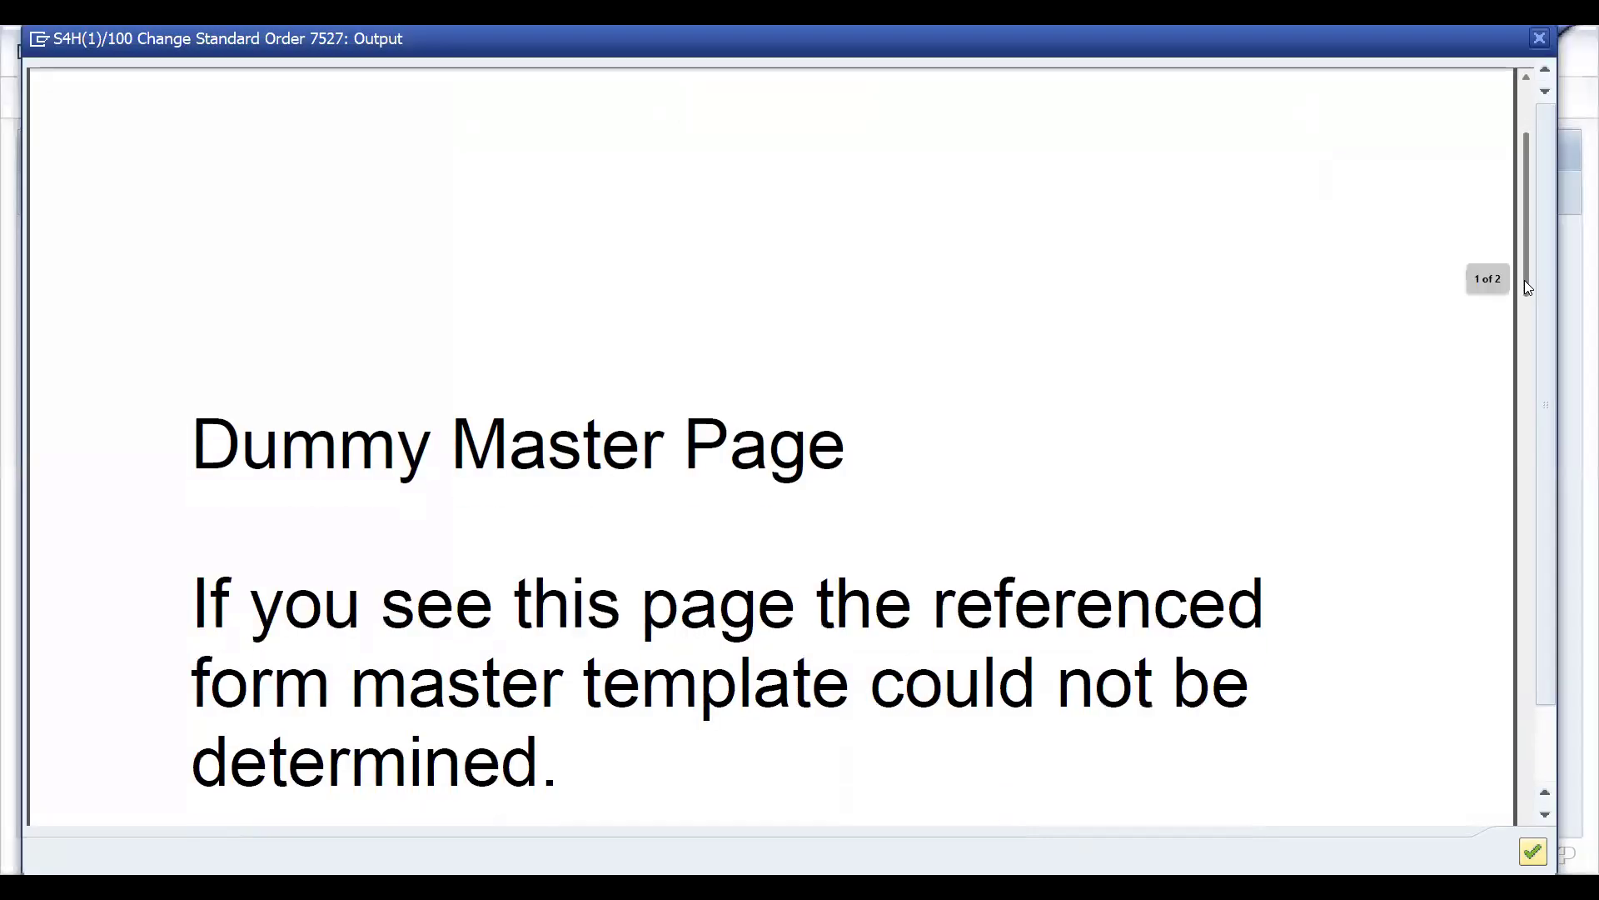
{"action": "left_click_drag", "start_coordinate": [1526, 348], "coordinate": [1534, 702]}
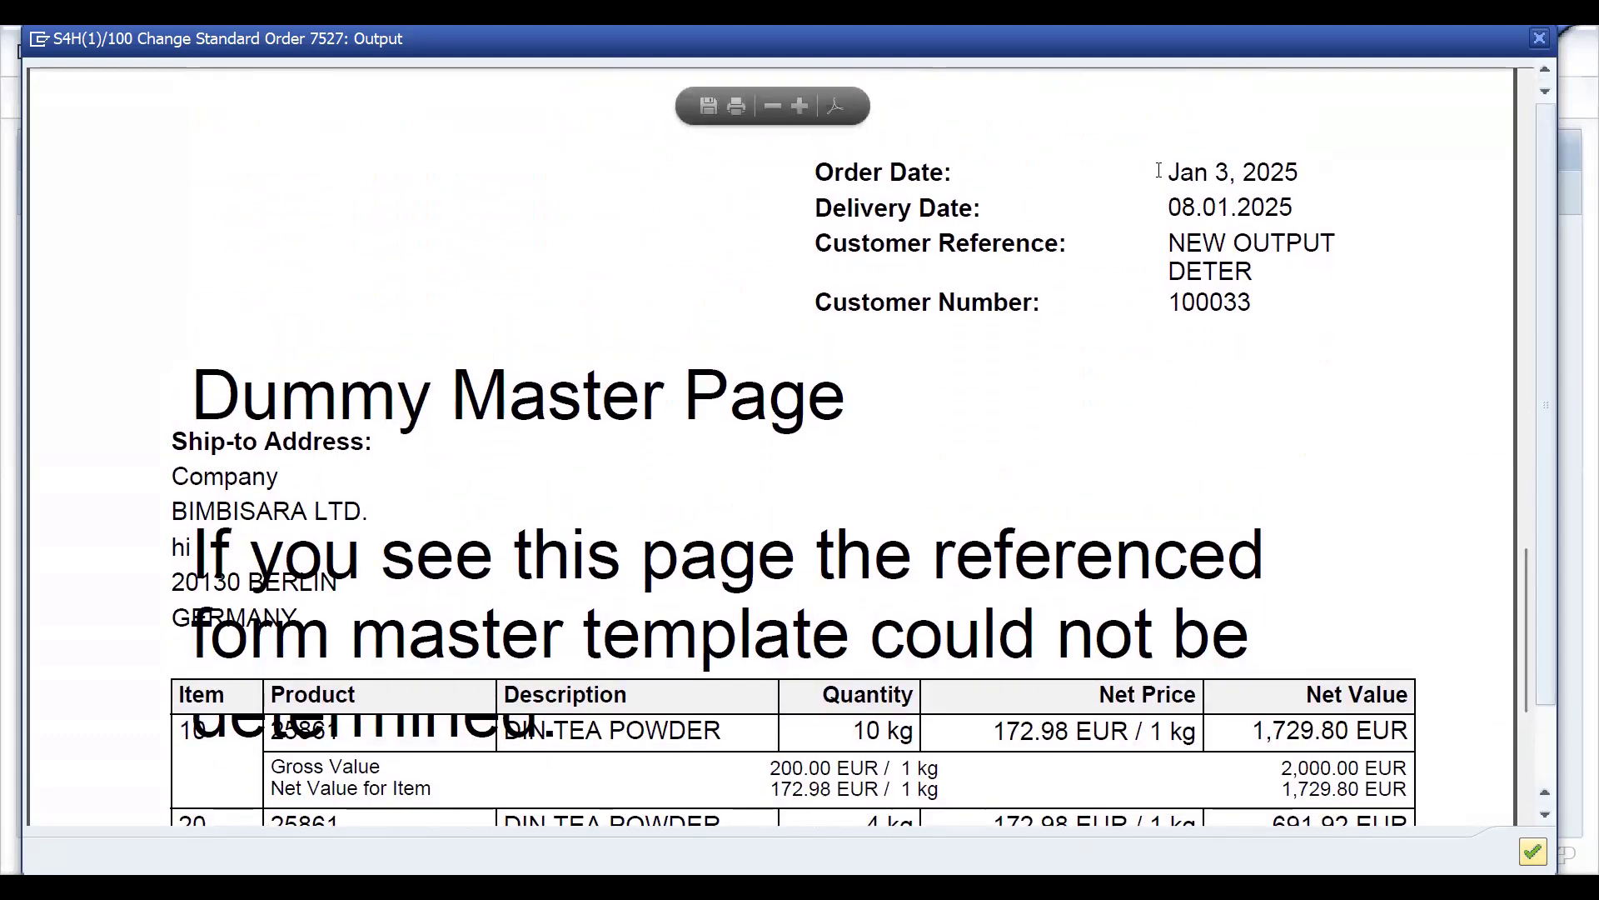
{"action": "left_click_drag", "start_coordinate": [1170, 247], "coordinate": [1247, 272]}
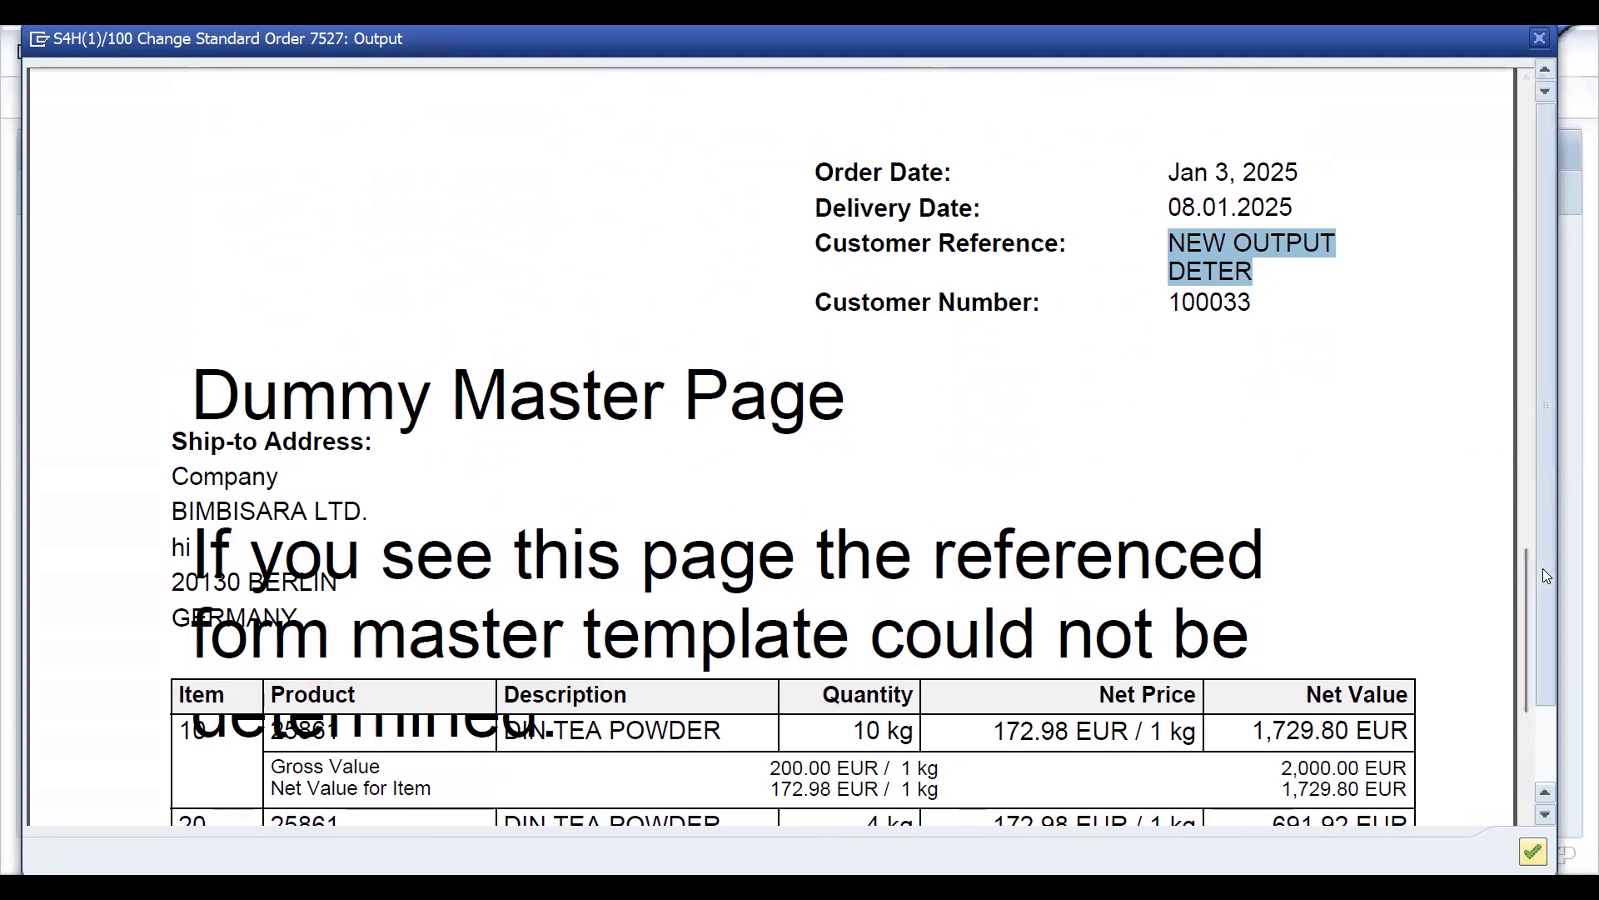
{"action": "scroll", "coordinate": [1541, 616], "scroll_direction": "down", "scroll_amount": 2}
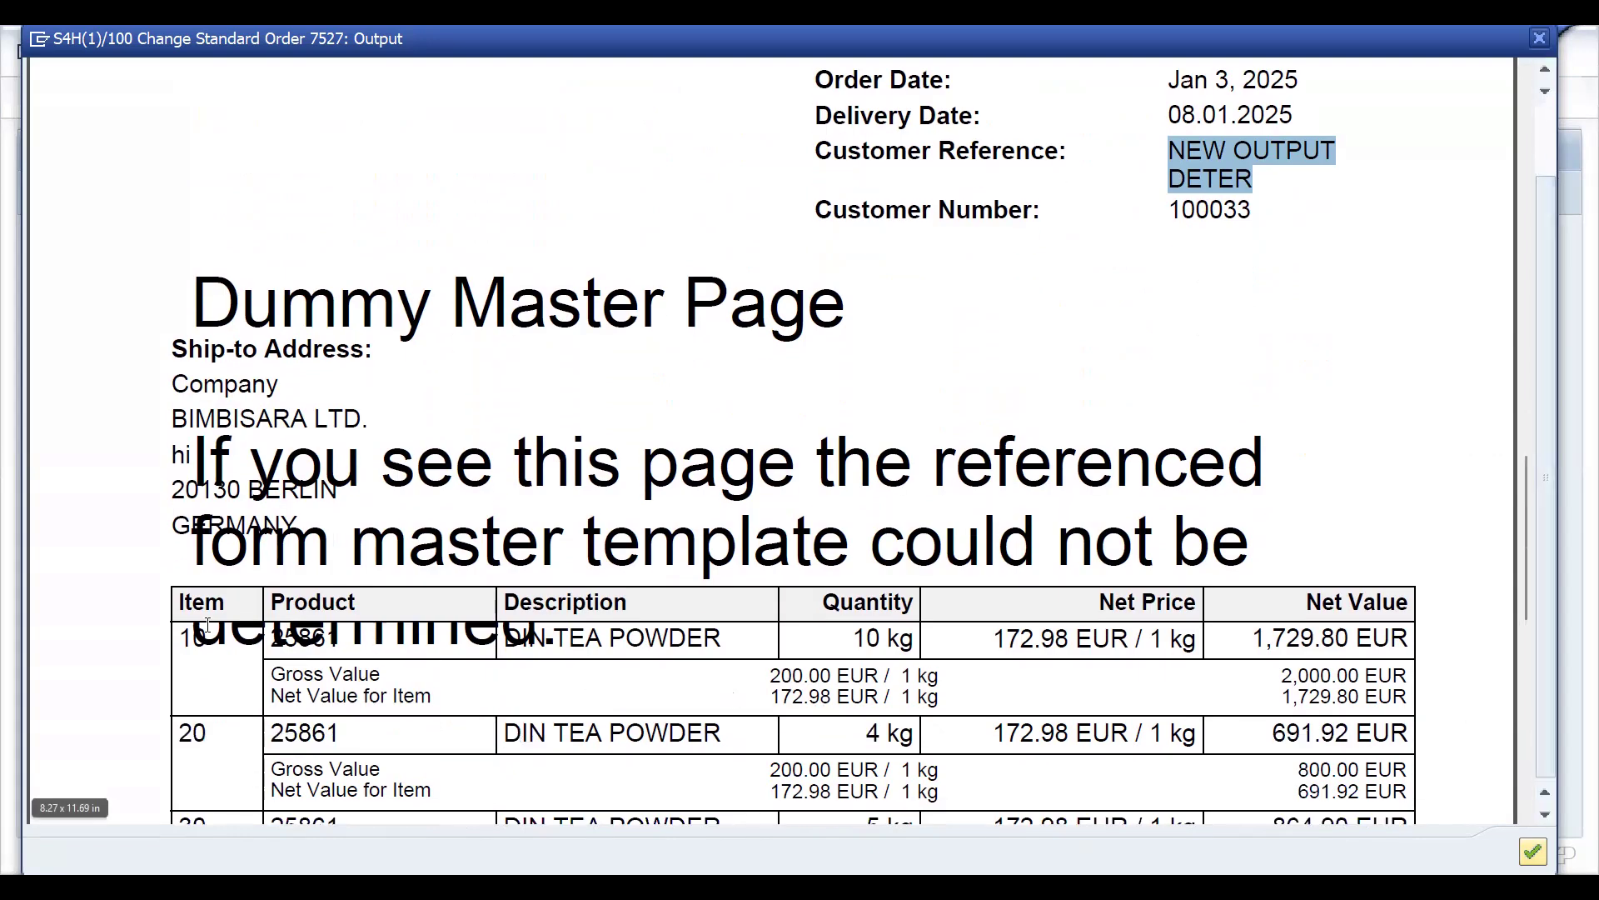
{"action": "left_click_drag", "start_coordinate": [1527, 579], "coordinate": [1526, 623]}
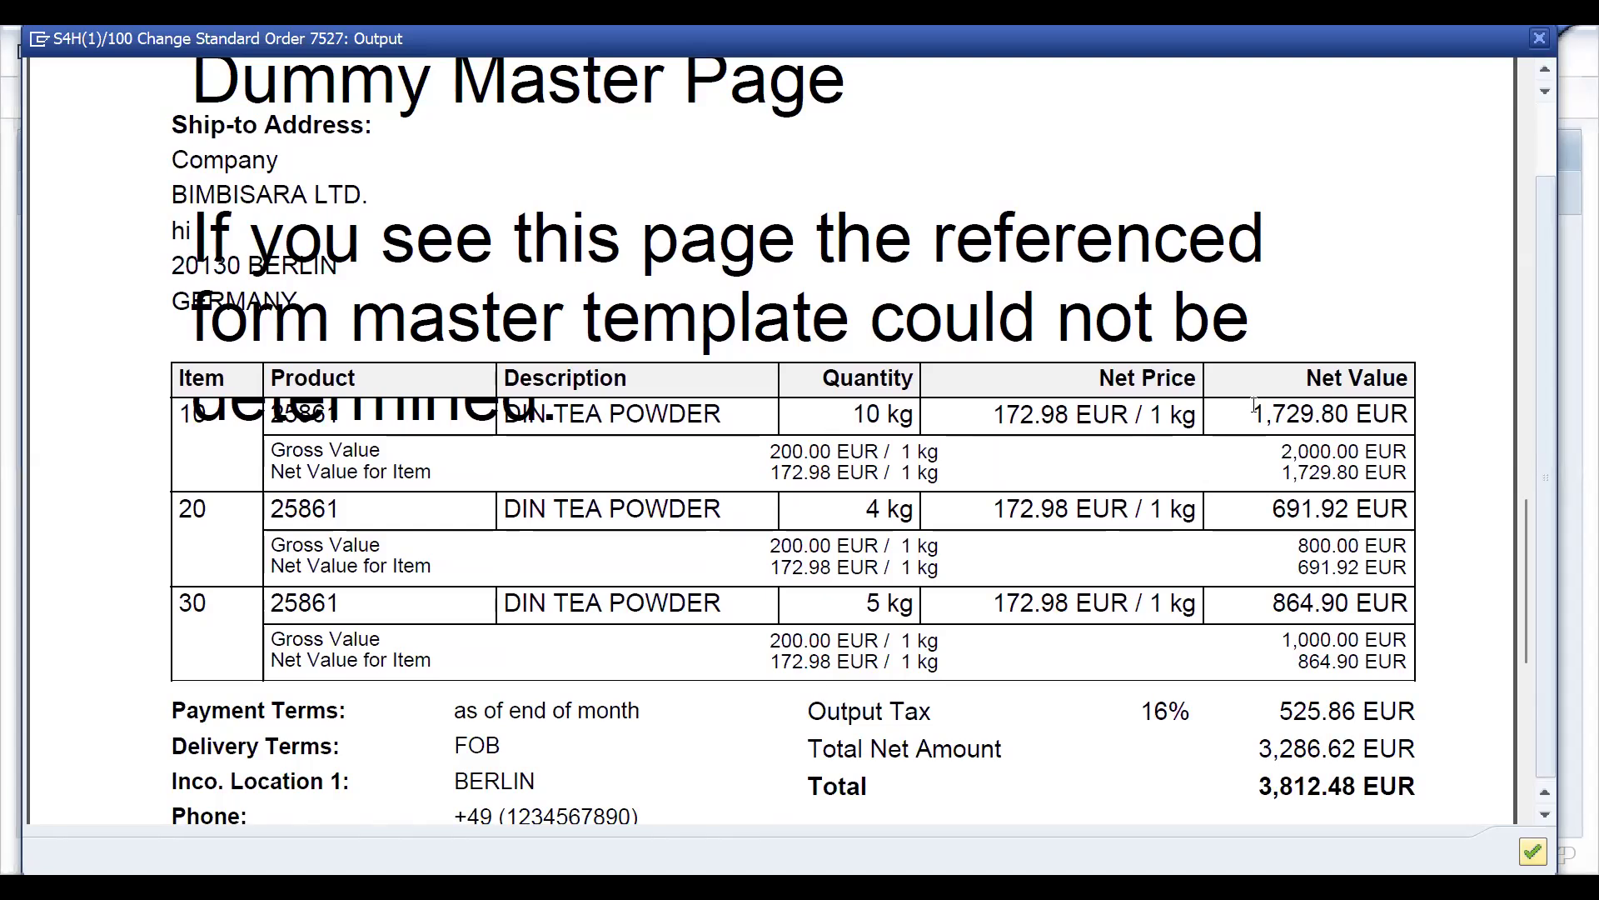
Check the first item's net value, the total net amount, the total and the closing details on the order confirmation.
{"action": "left_click_drag", "start_coordinate": [1254, 414], "coordinate": [1424, 414]}
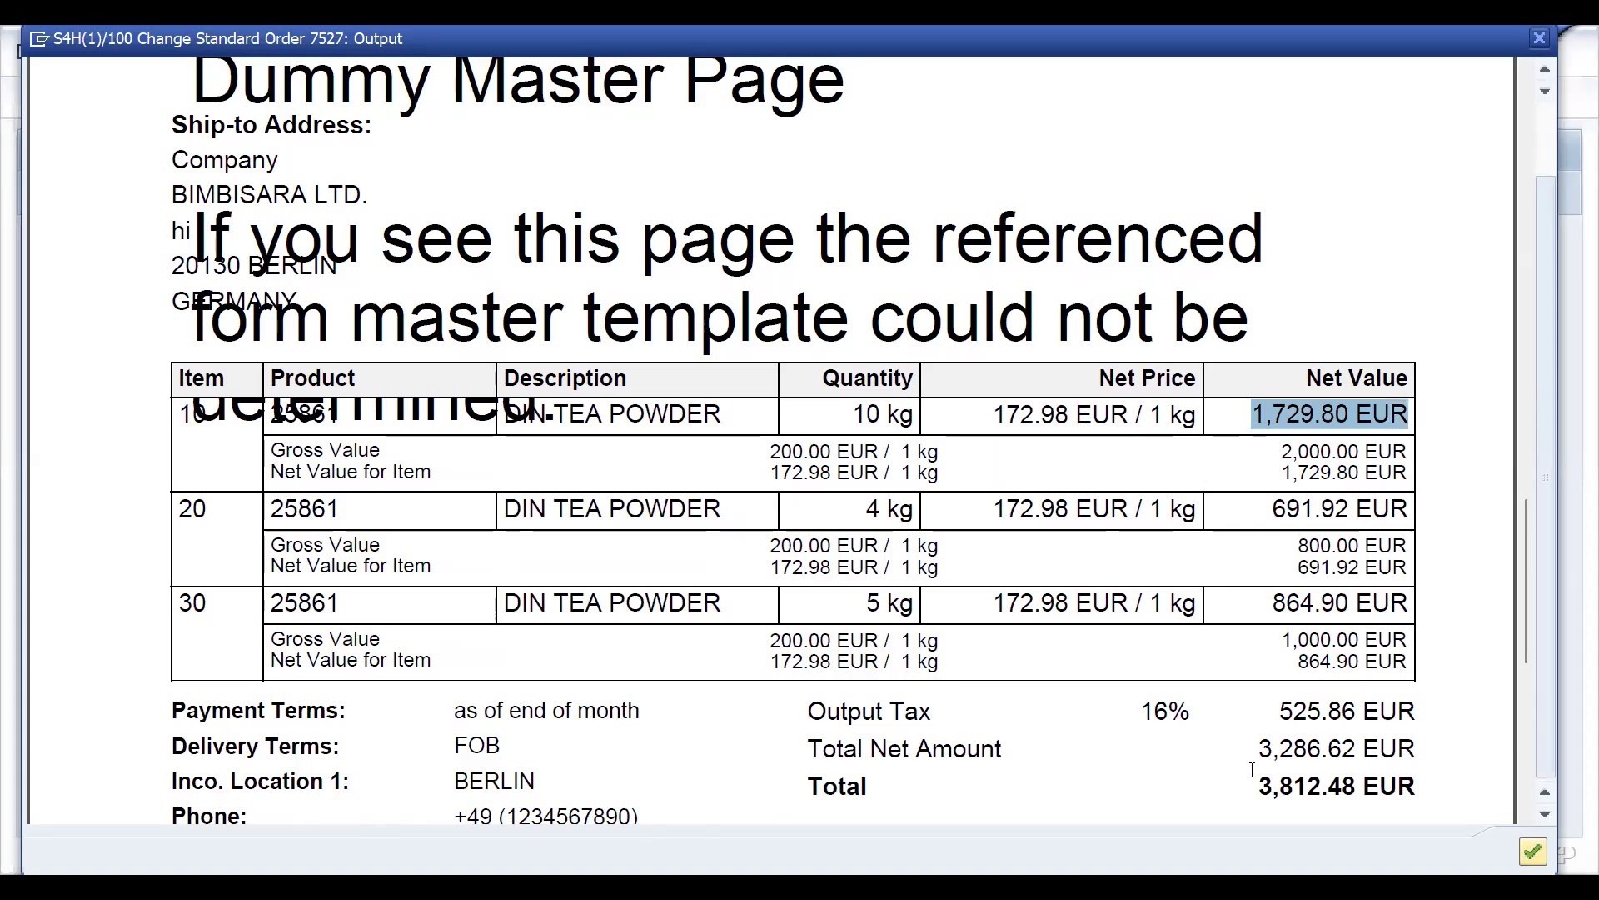
{"action": "left_click_drag", "start_coordinate": [1258, 749], "coordinate": [1421, 708]}
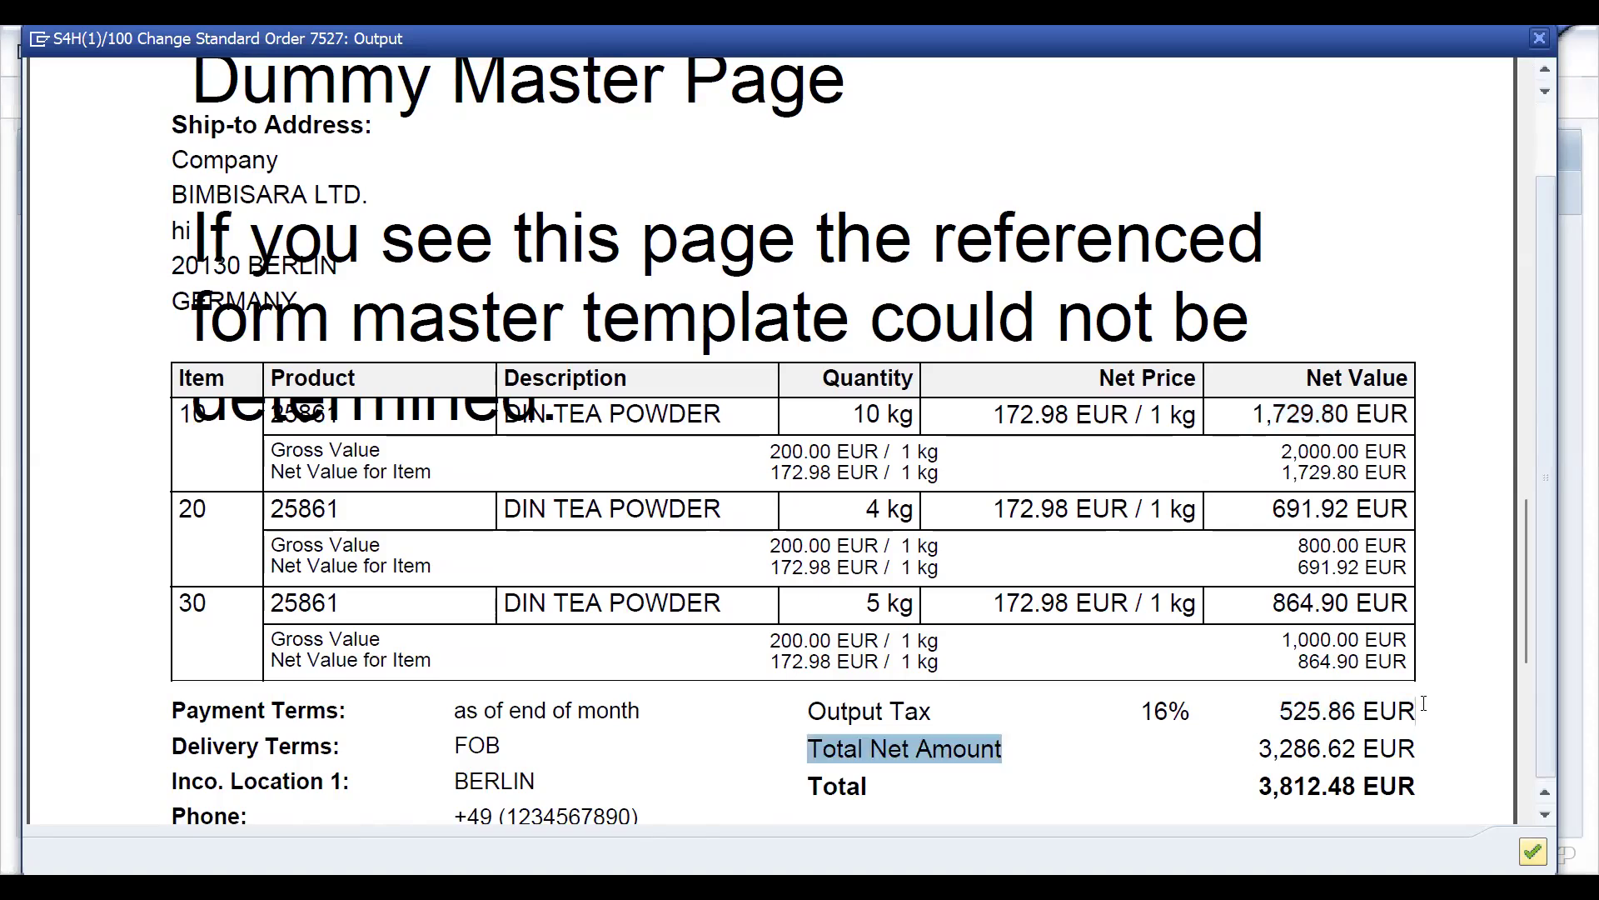
{"action": "left_click", "coordinate": [1259, 791]}
{"action": "left_click_drag", "start_coordinate": [1258, 792], "coordinate": [1366, 789]}
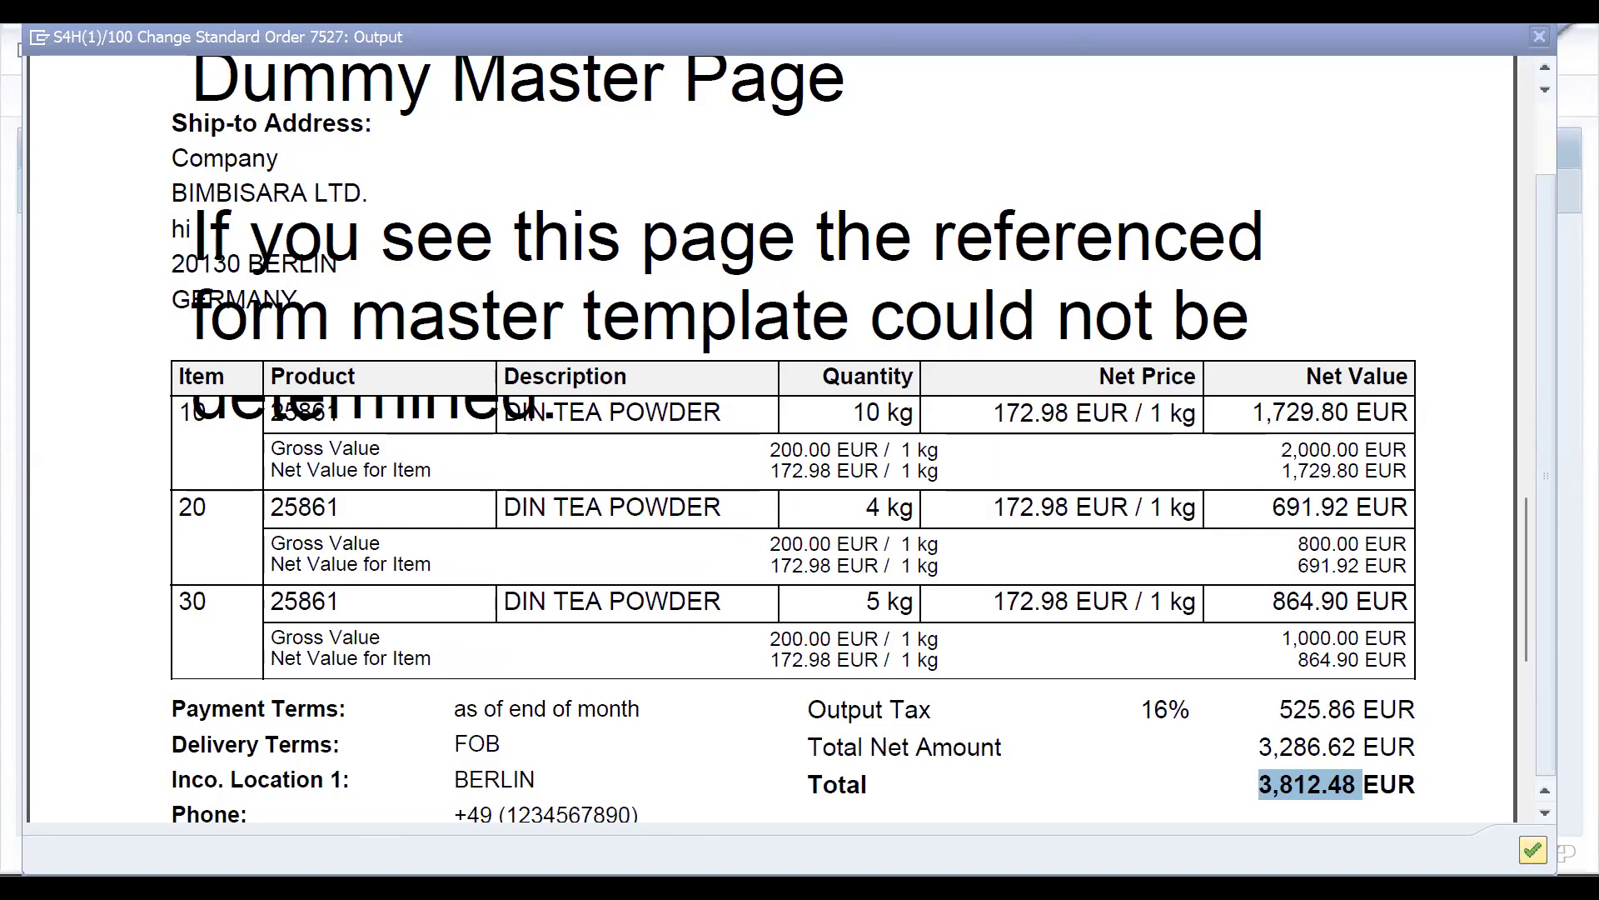
{"action": "left_click_drag", "start_coordinate": [1529, 553], "coordinate": [1530, 619]}
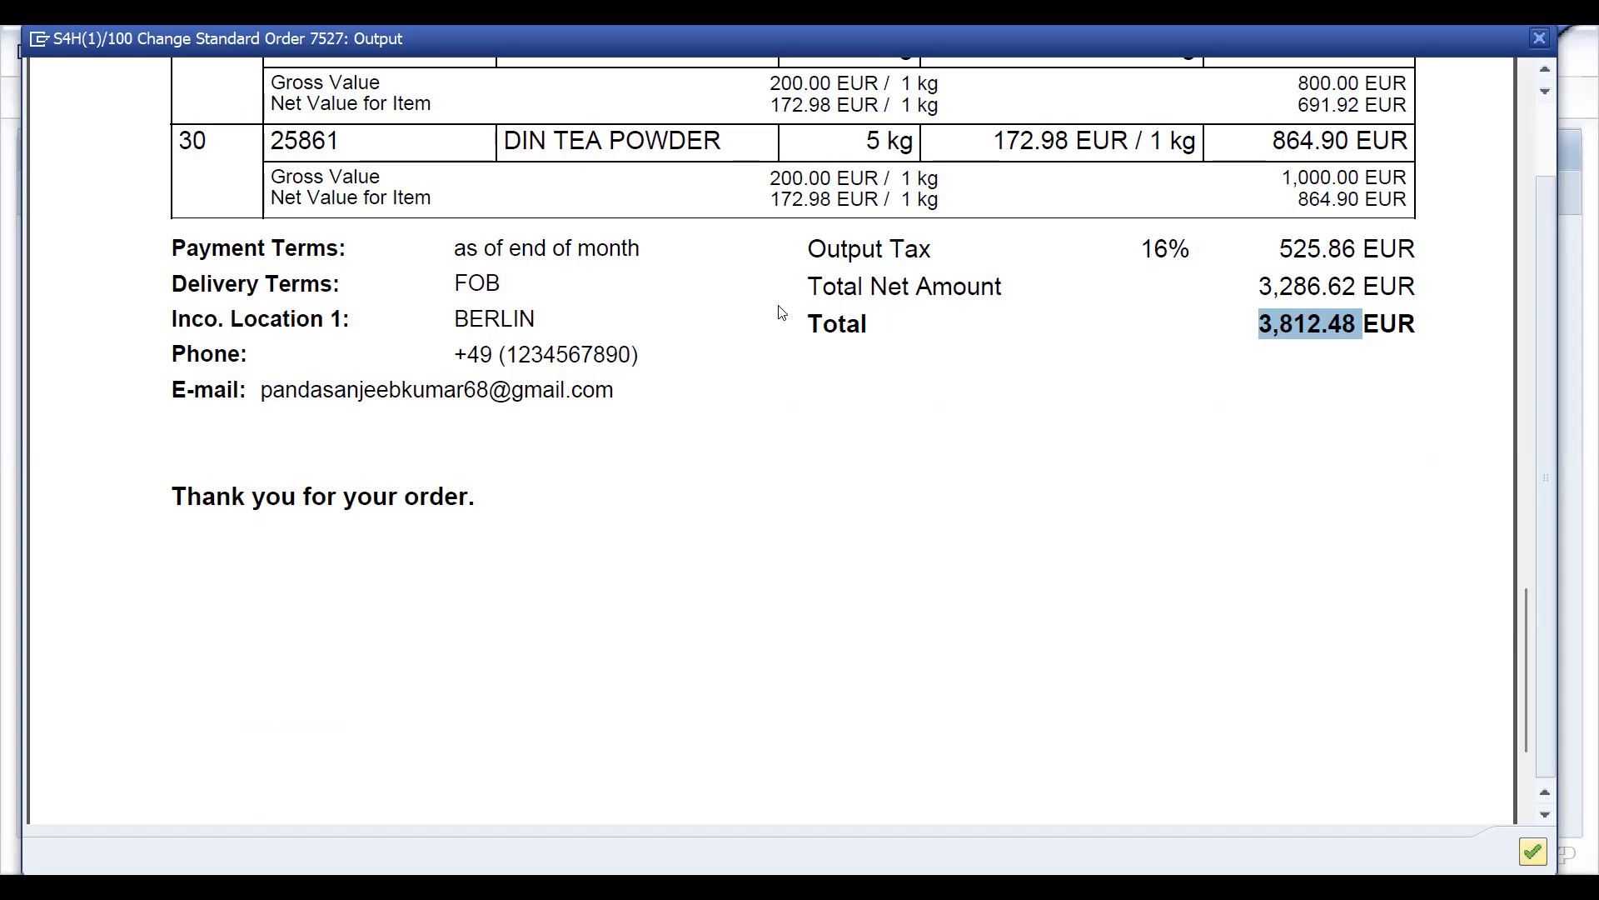
Close the order confirmation preview, return to the order overview and check the order's net value.
{"action": "left_click", "coordinate": [1539, 39]}
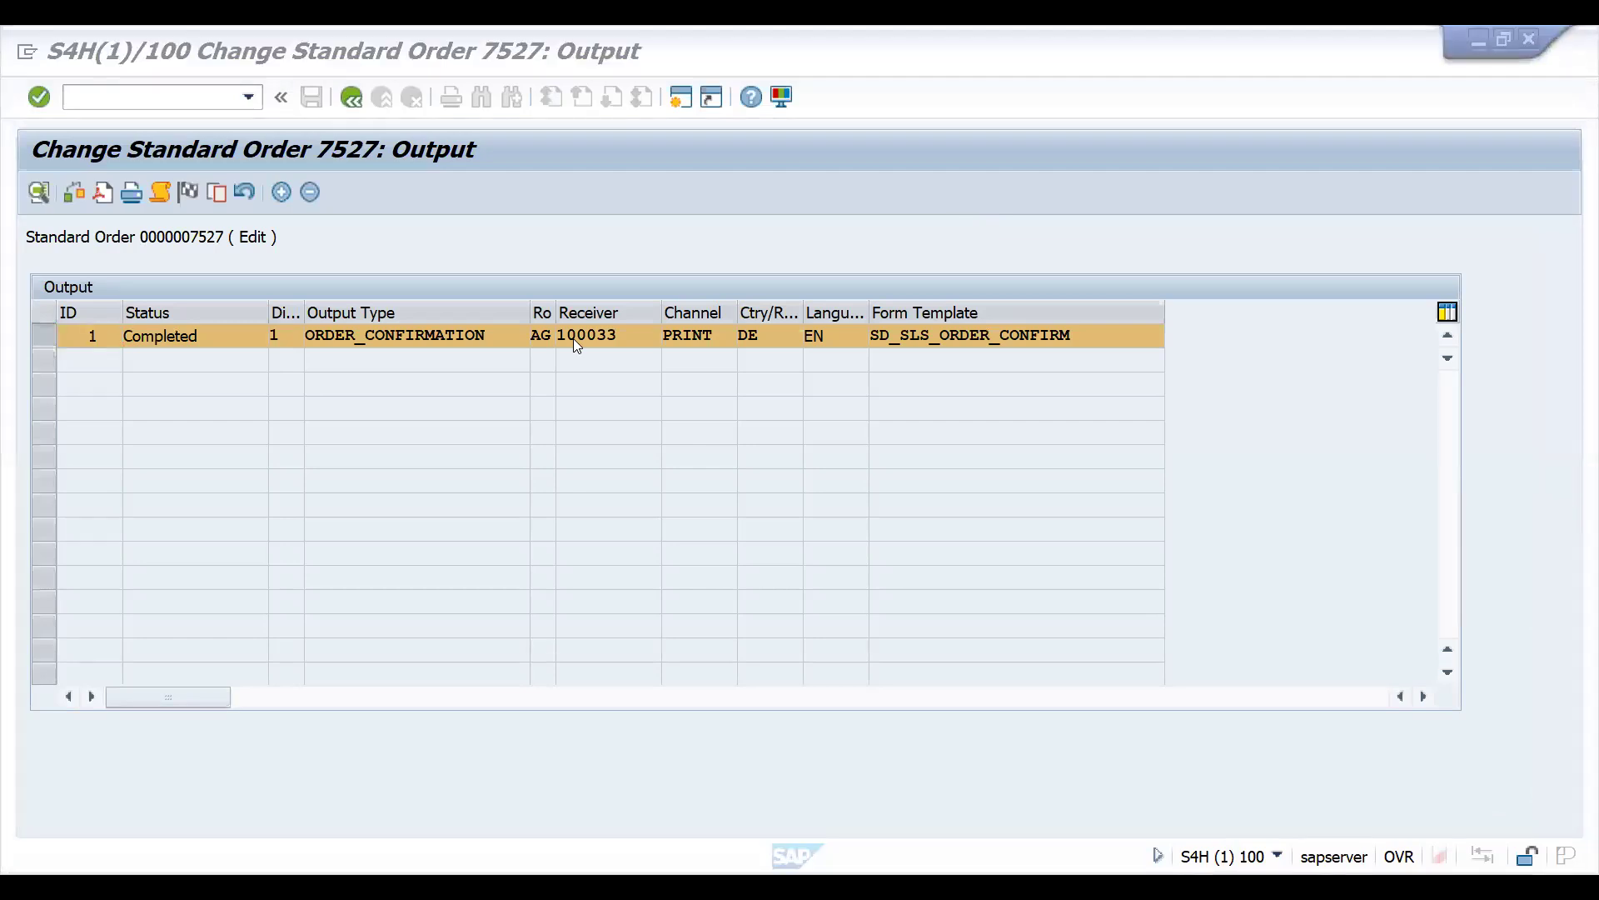
{"action": "left_click", "coordinate": [354, 97]}
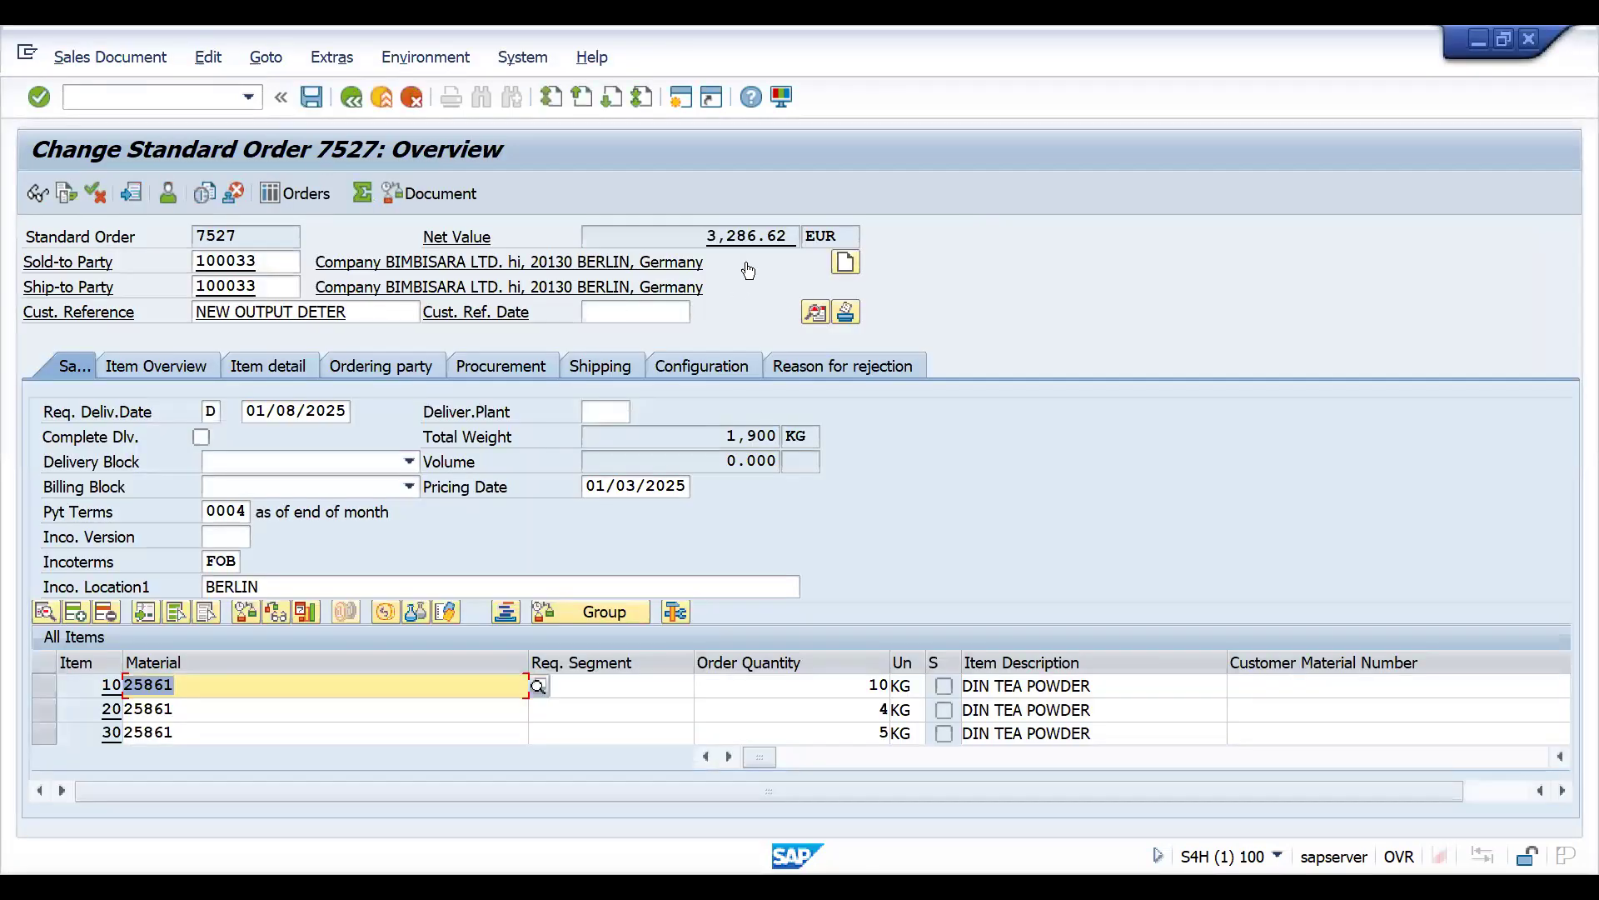
{"action": "left_click_drag", "start_coordinate": [691, 236], "coordinate": [810, 236]}
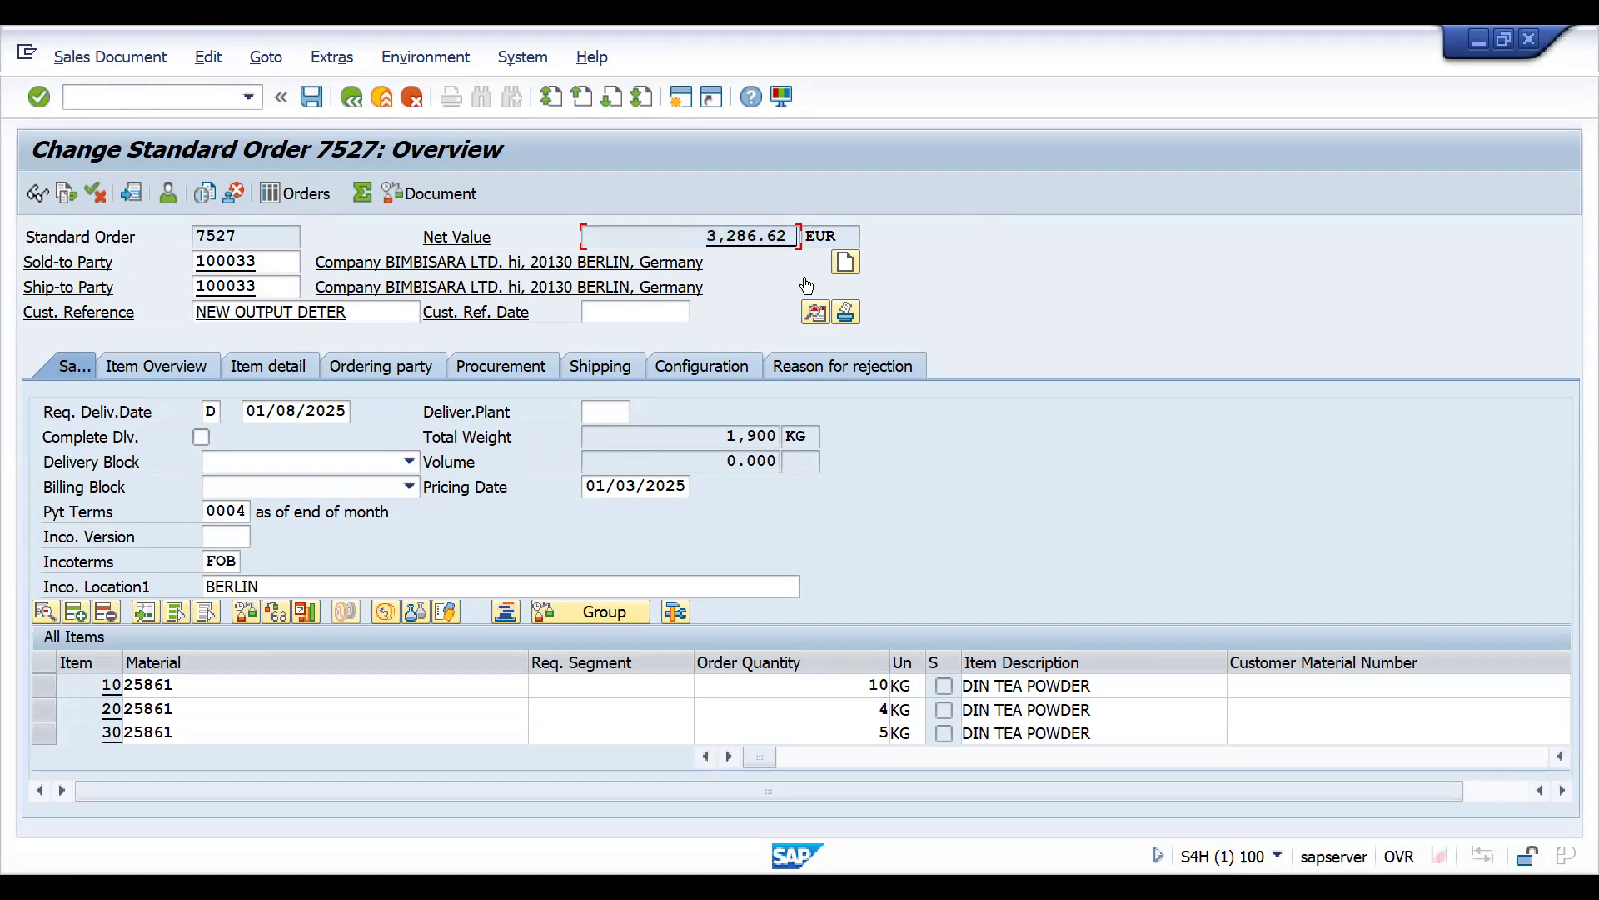
Display the order header's pricing conditions and check the DR00 price, output tax and total values.
{"action": "left_click", "coordinate": [816, 311]}
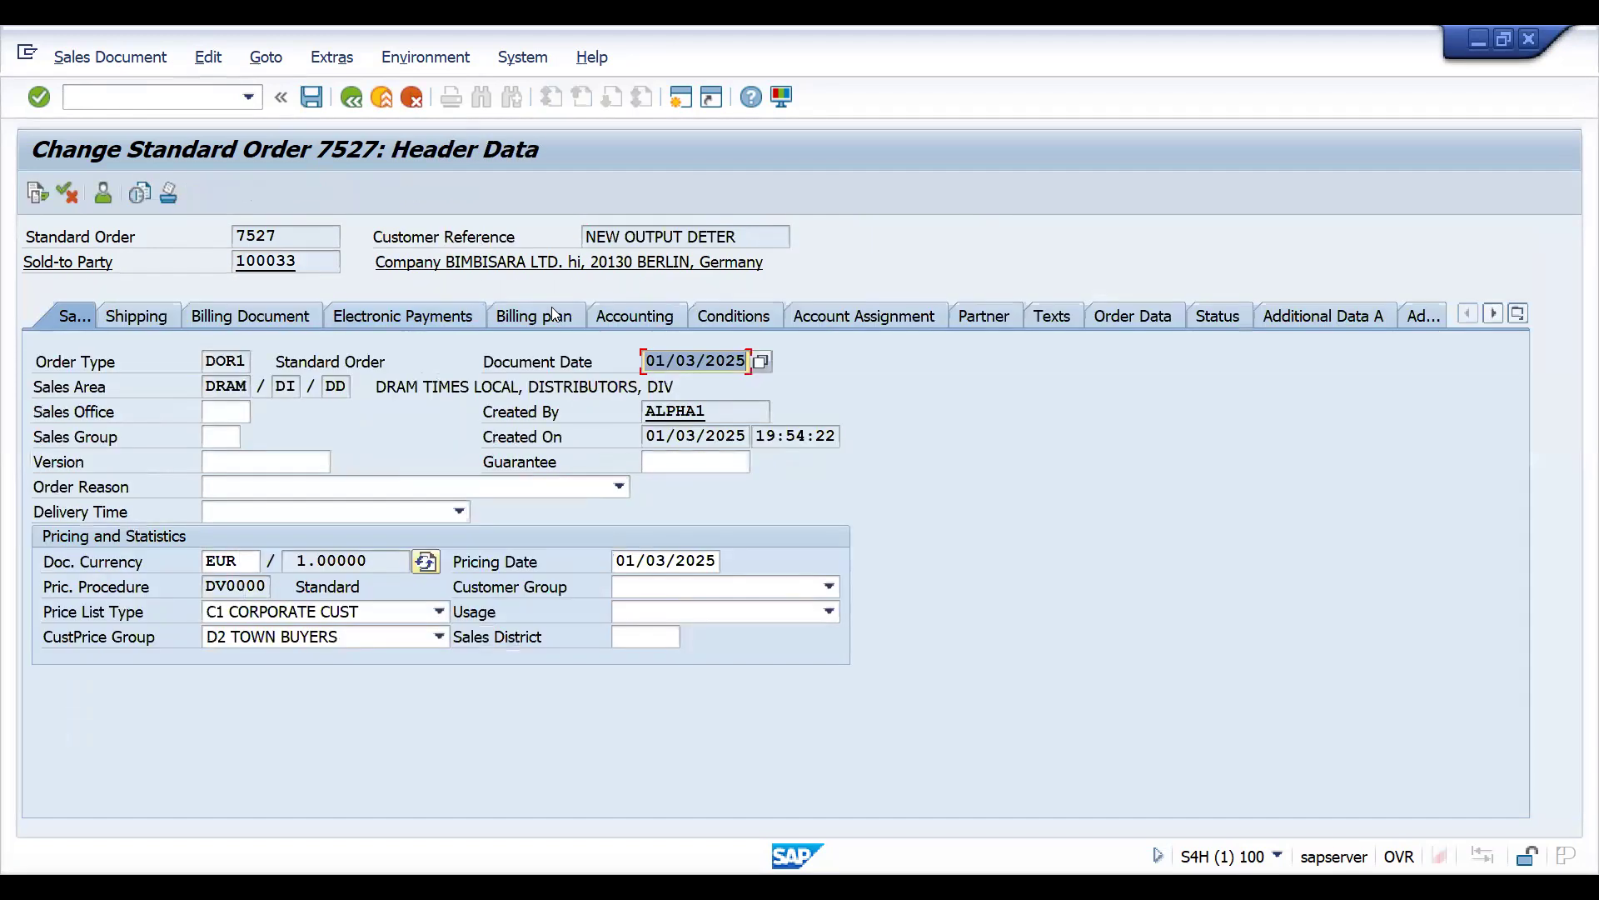
{"action": "left_click", "coordinate": [740, 316]}
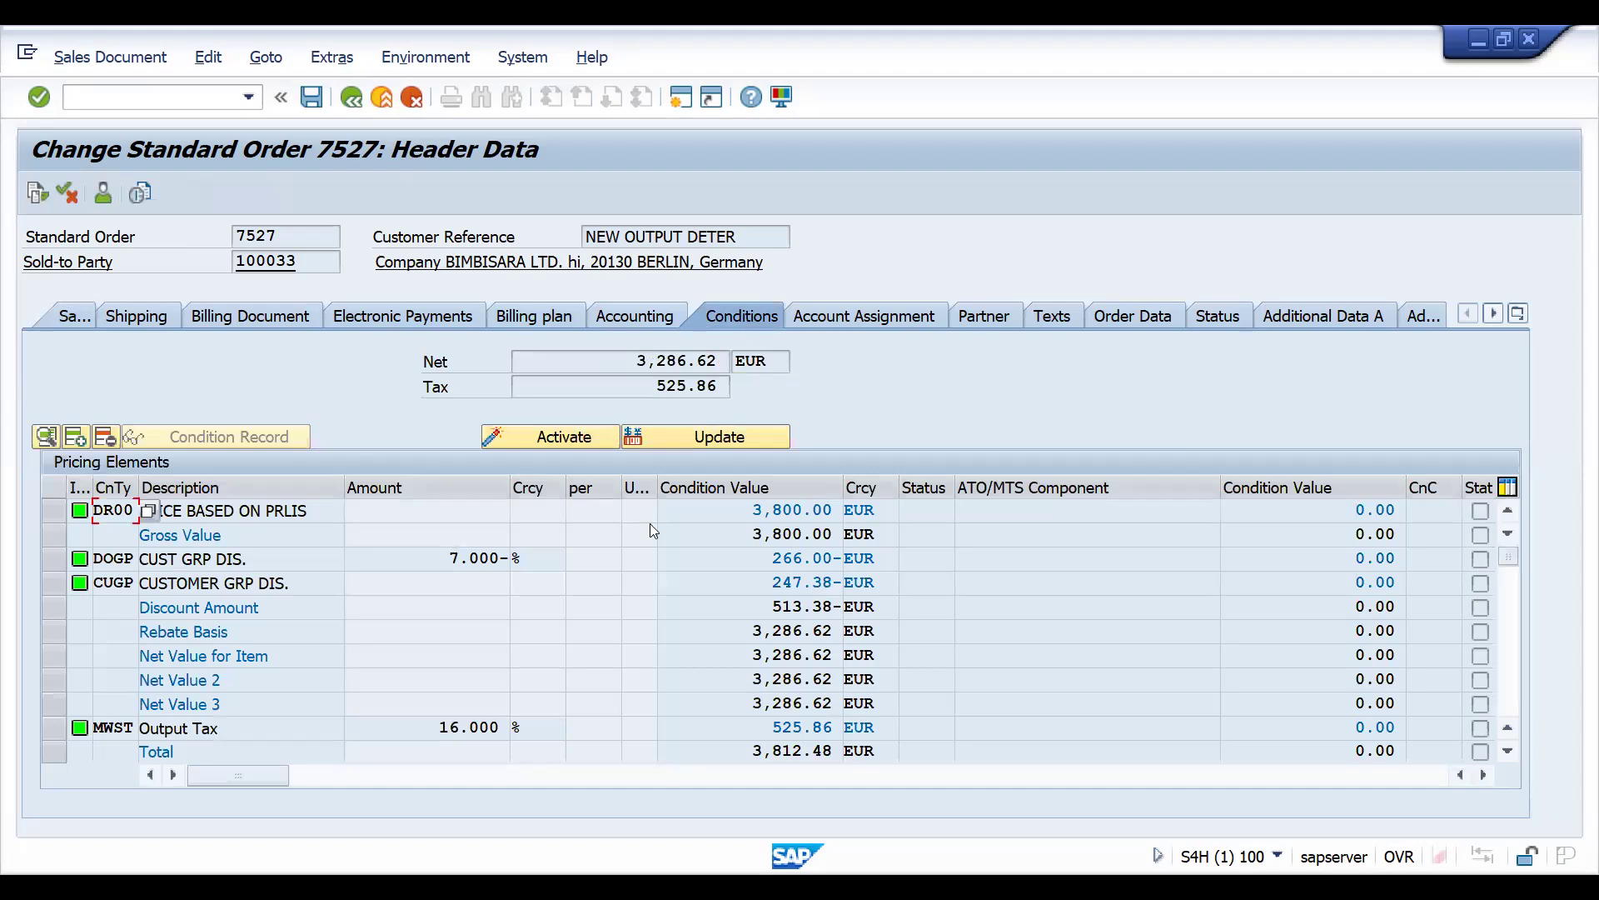
{"action": "left_click", "coordinate": [726, 512]}
{"action": "left_click", "coordinate": [768, 726]}
{"action": "left_click_drag", "start_coordinate": [752, 756], "coordinate": [844, 763]}
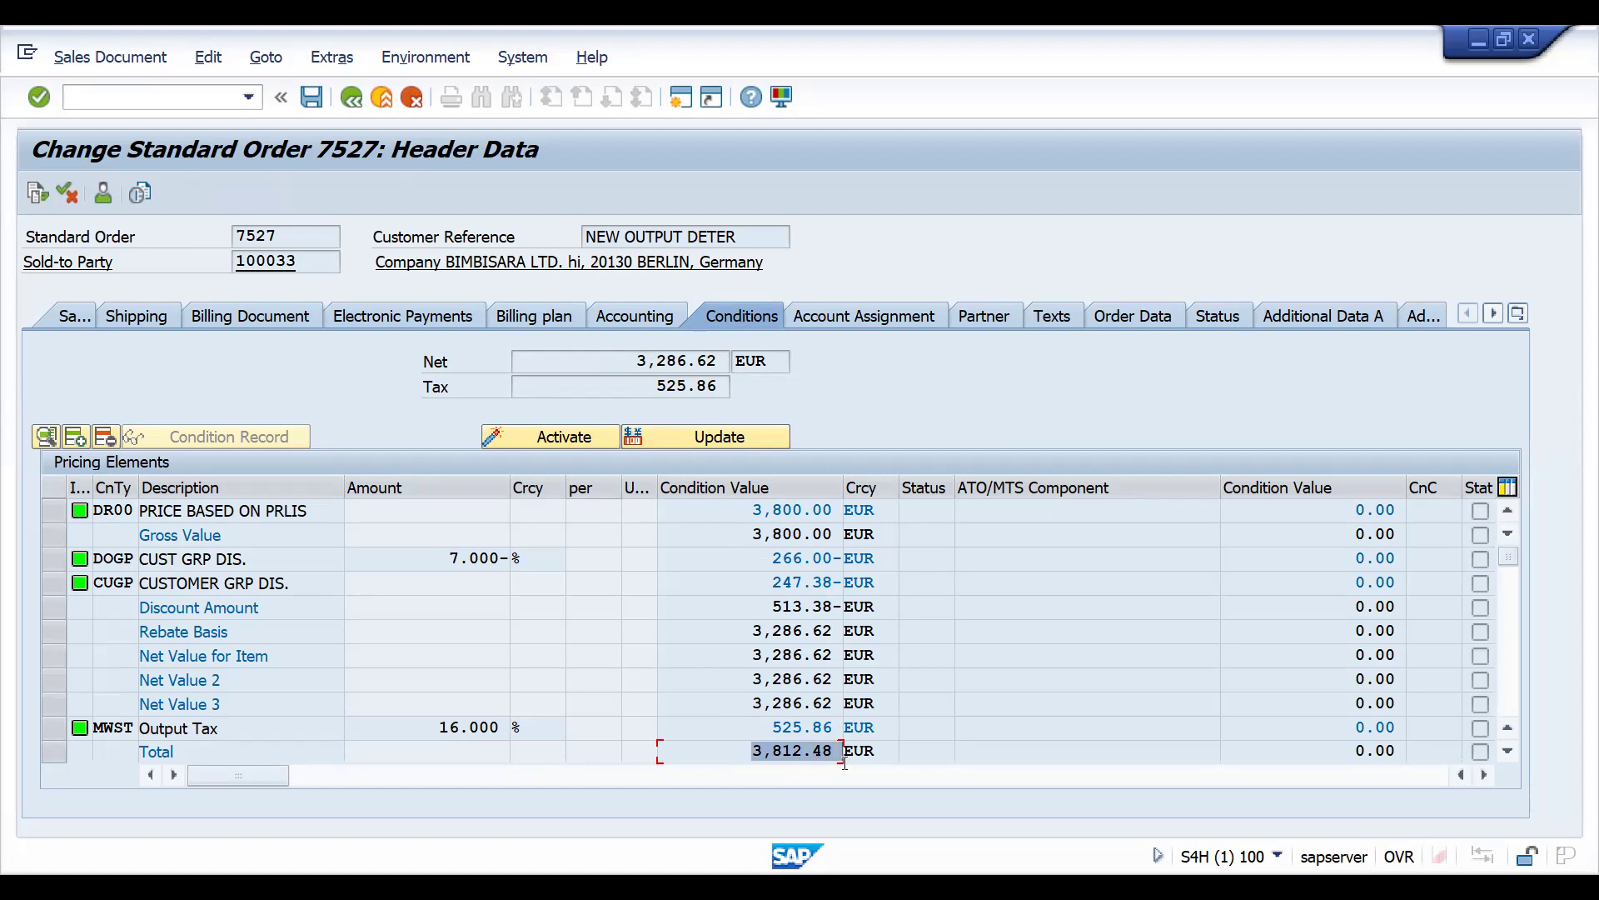
{"action": "left_click", "coordinate": [845, 763]}
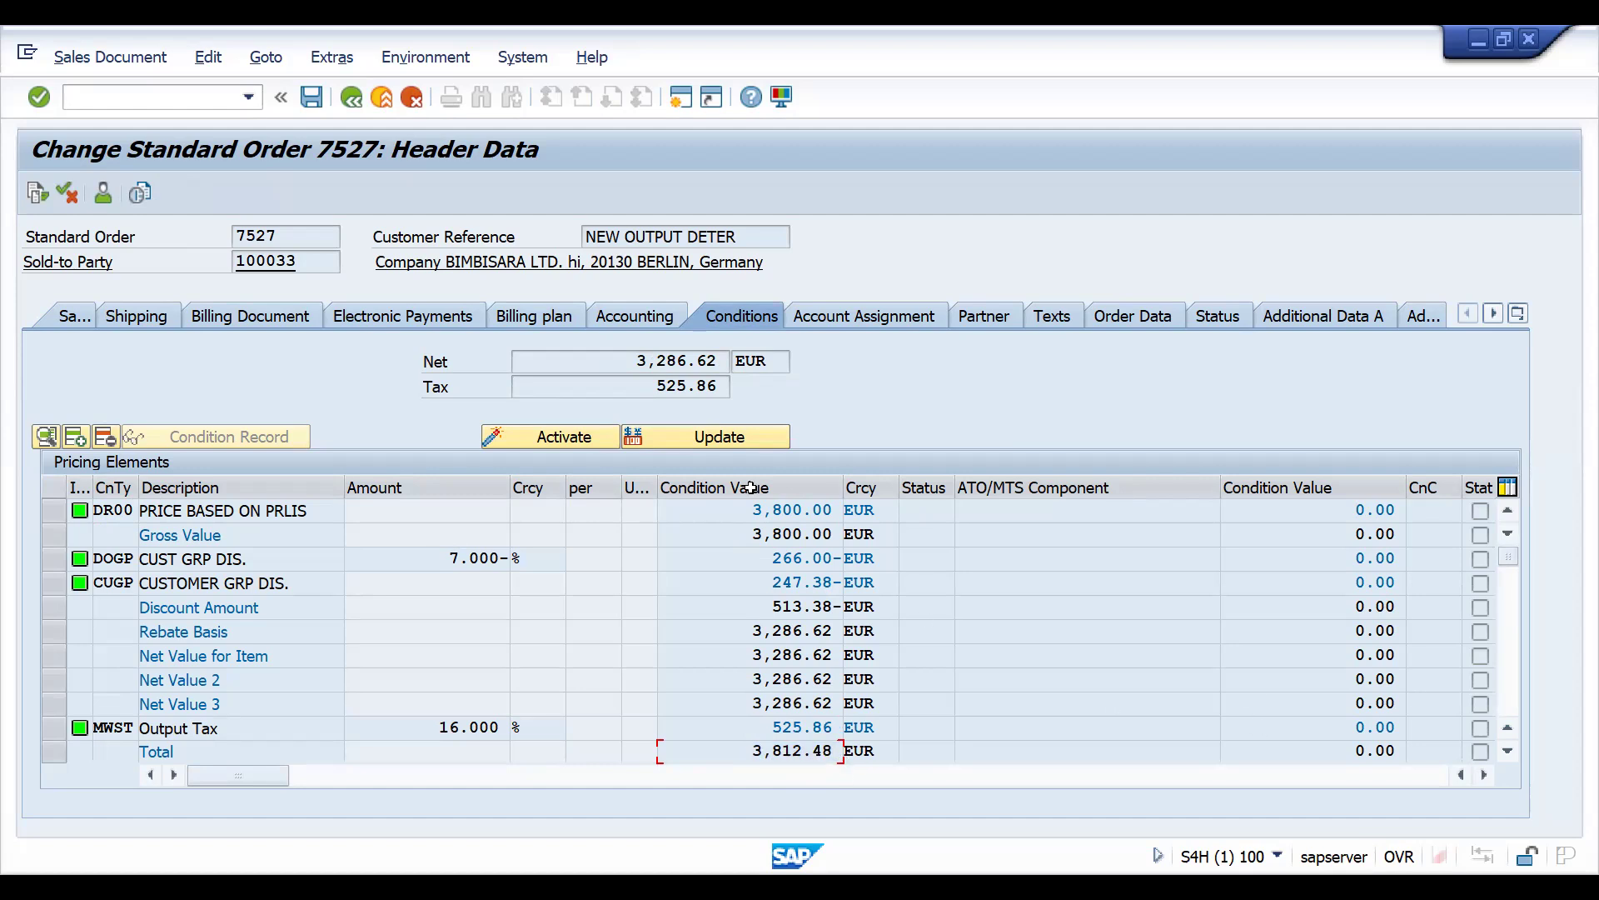
{"action": "left_click", "coordinate": [812, 33]}
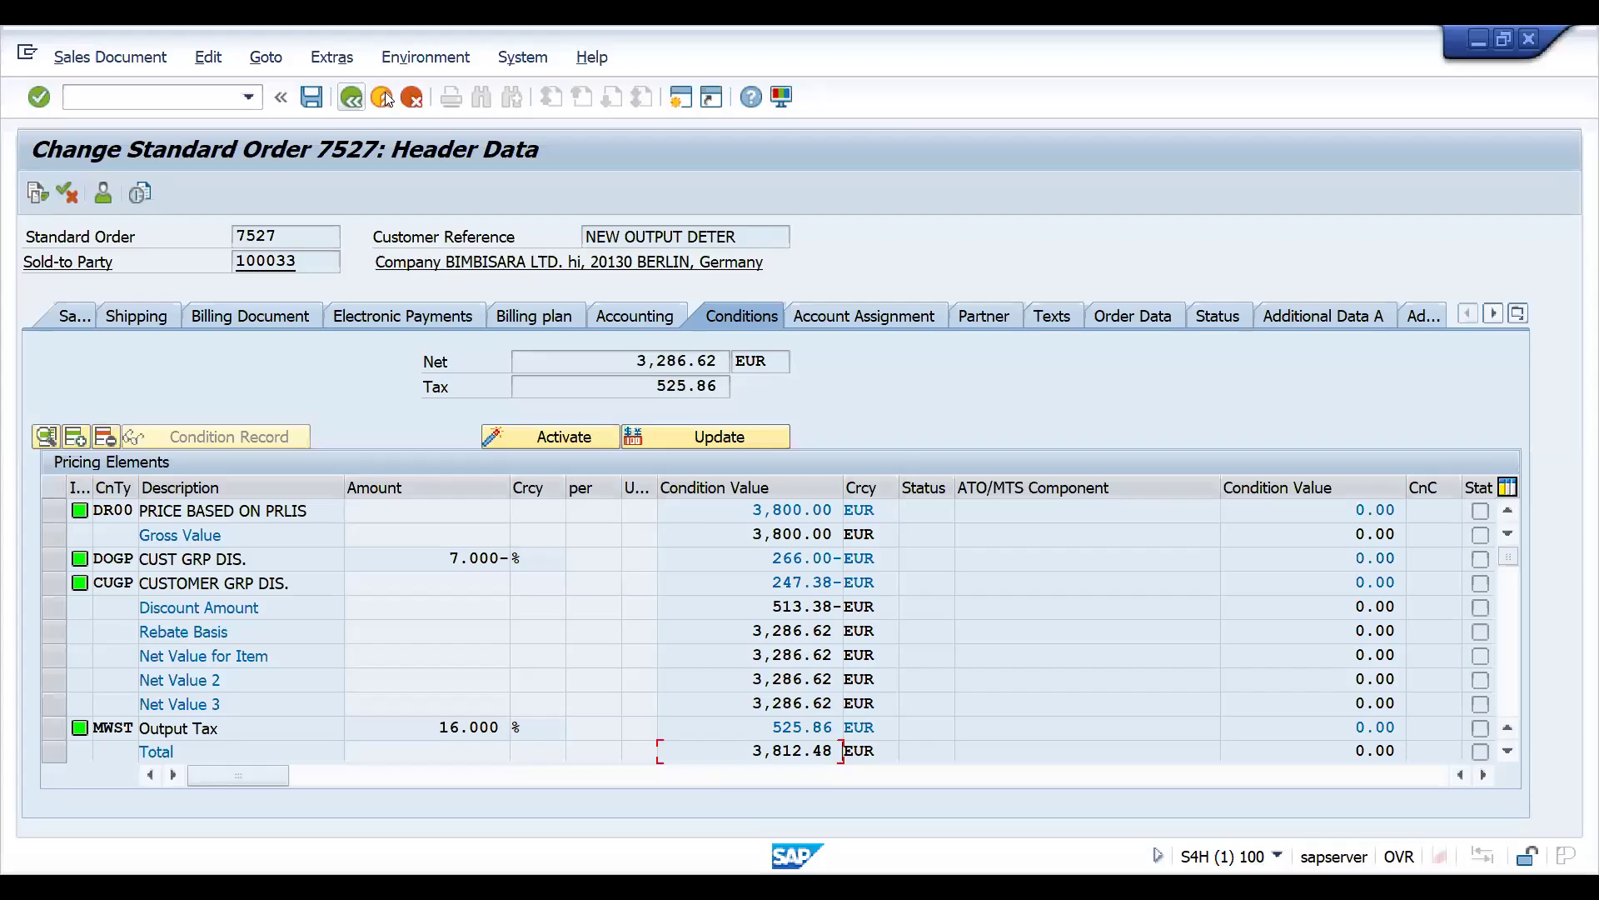
Review the pricing conditions of items 10, 20 and 30, comparing them with the captured order confirmation.
{"action": "left_click", "coordinate": [351, 98]}
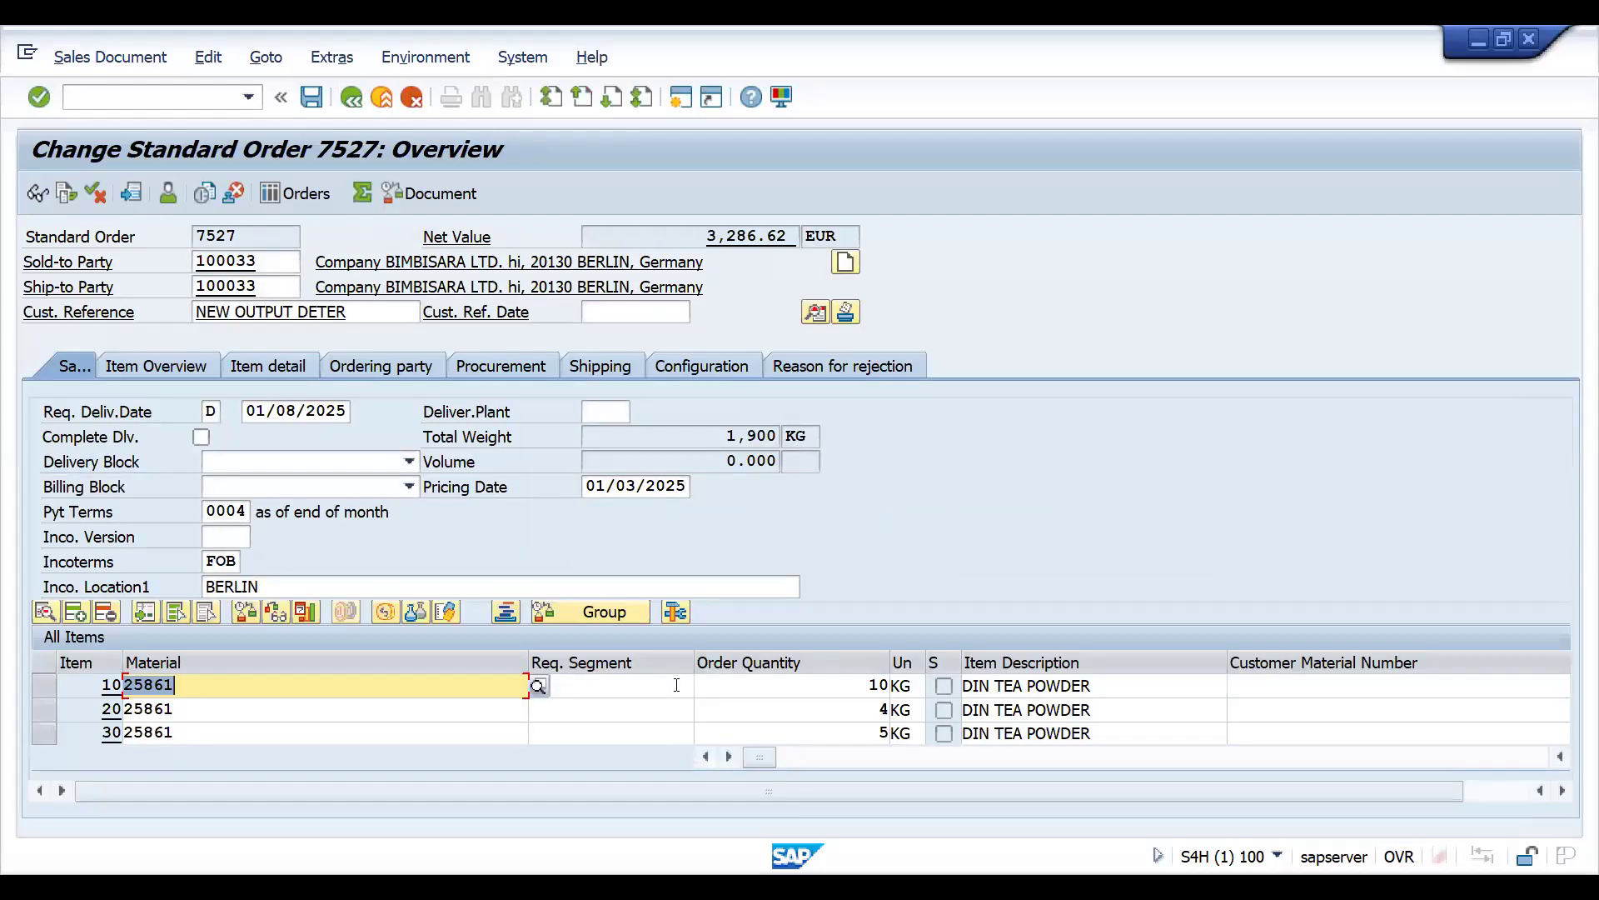
{"action": "double_click", "coordinate": [696, 683]}
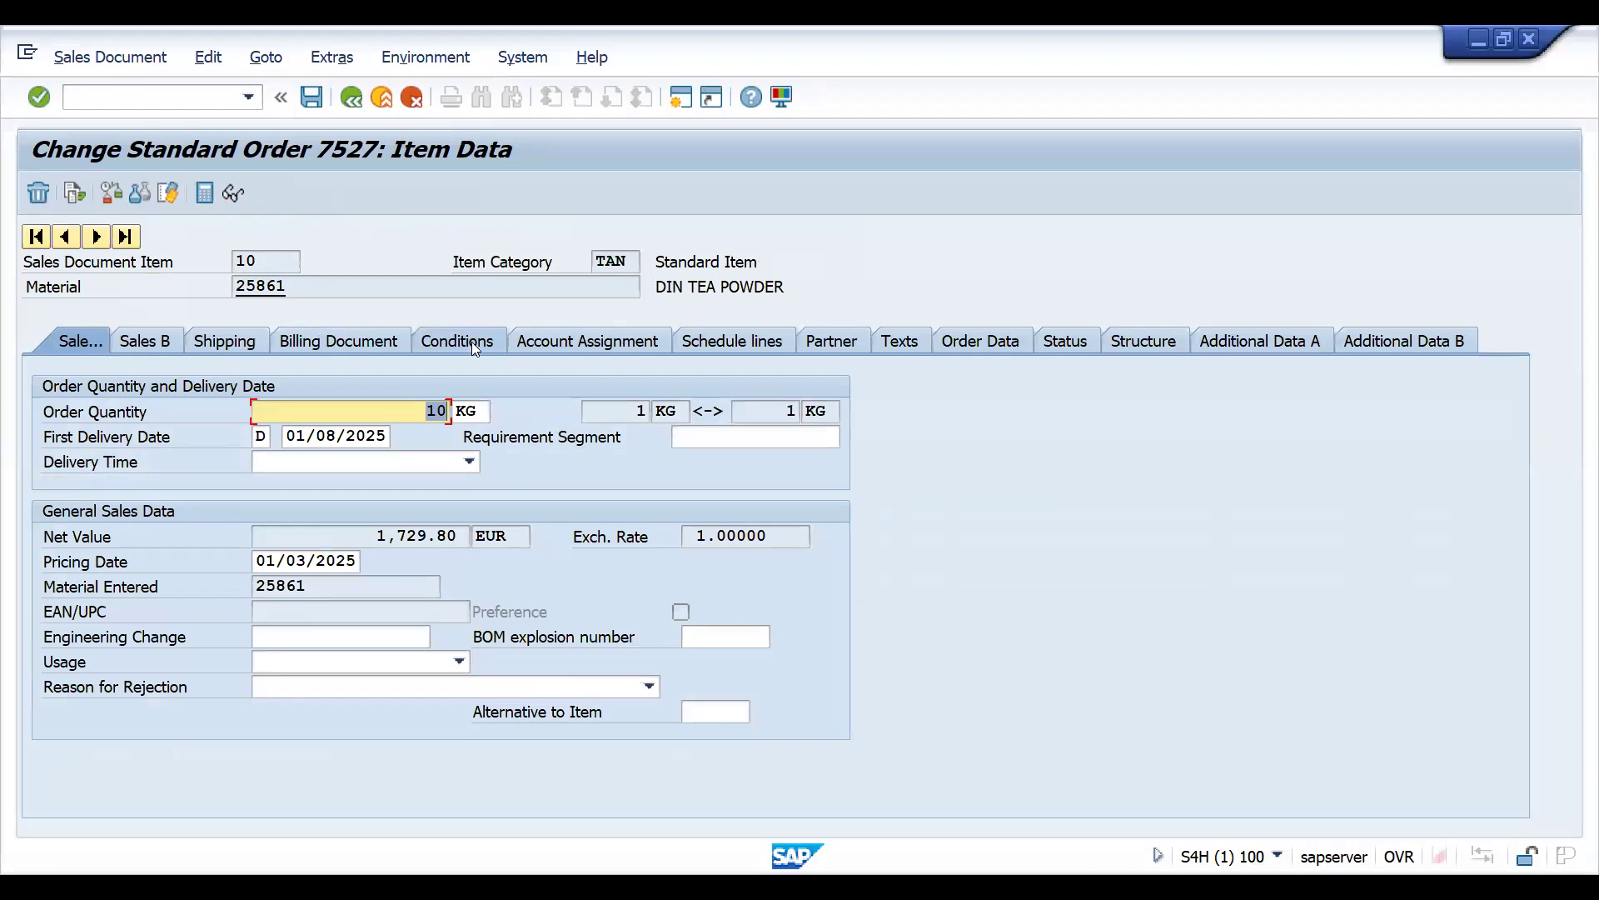
{"action": "left_click", "coordinate": [471, 341]}
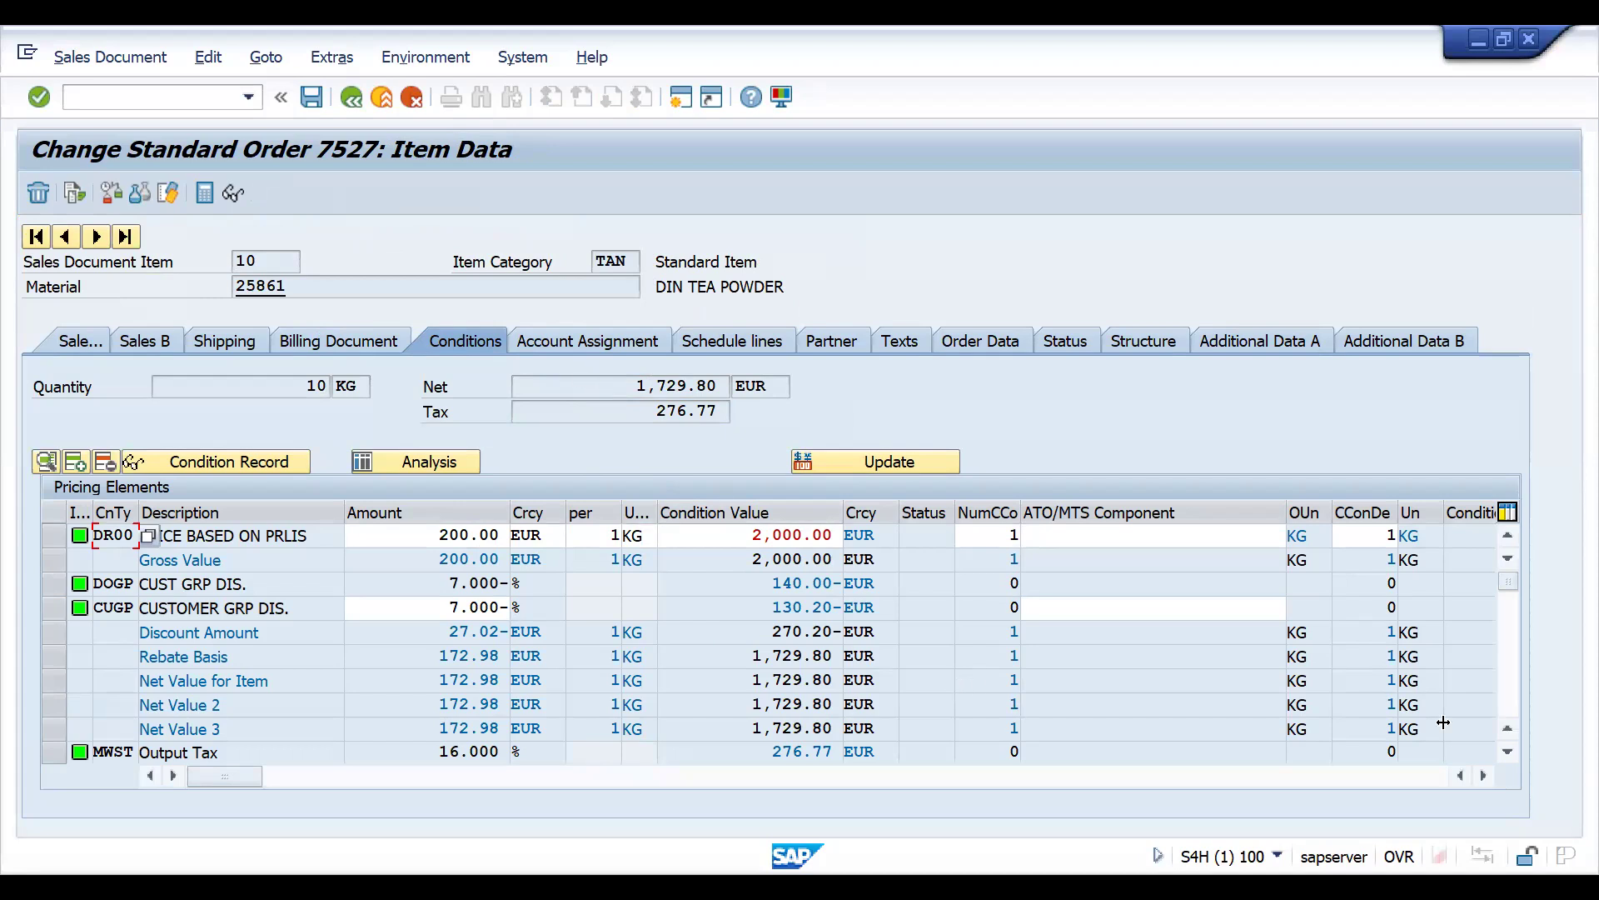
{"action": "left_click", "coordinate": [1507, 751]}
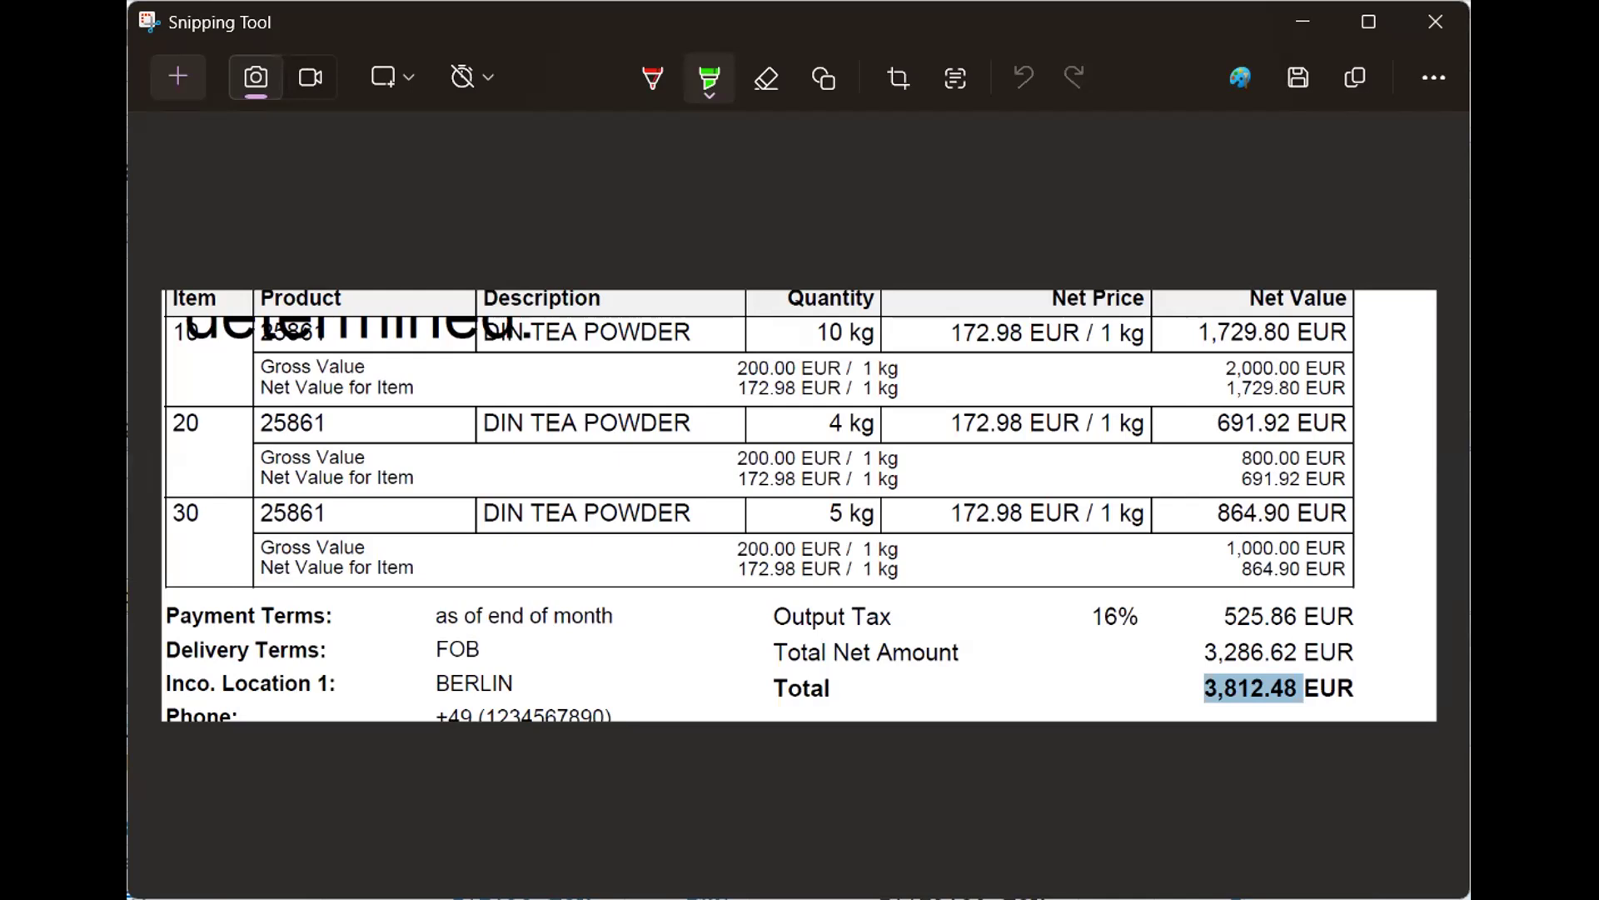
{"action": "key", "text": "alt+Tab"}
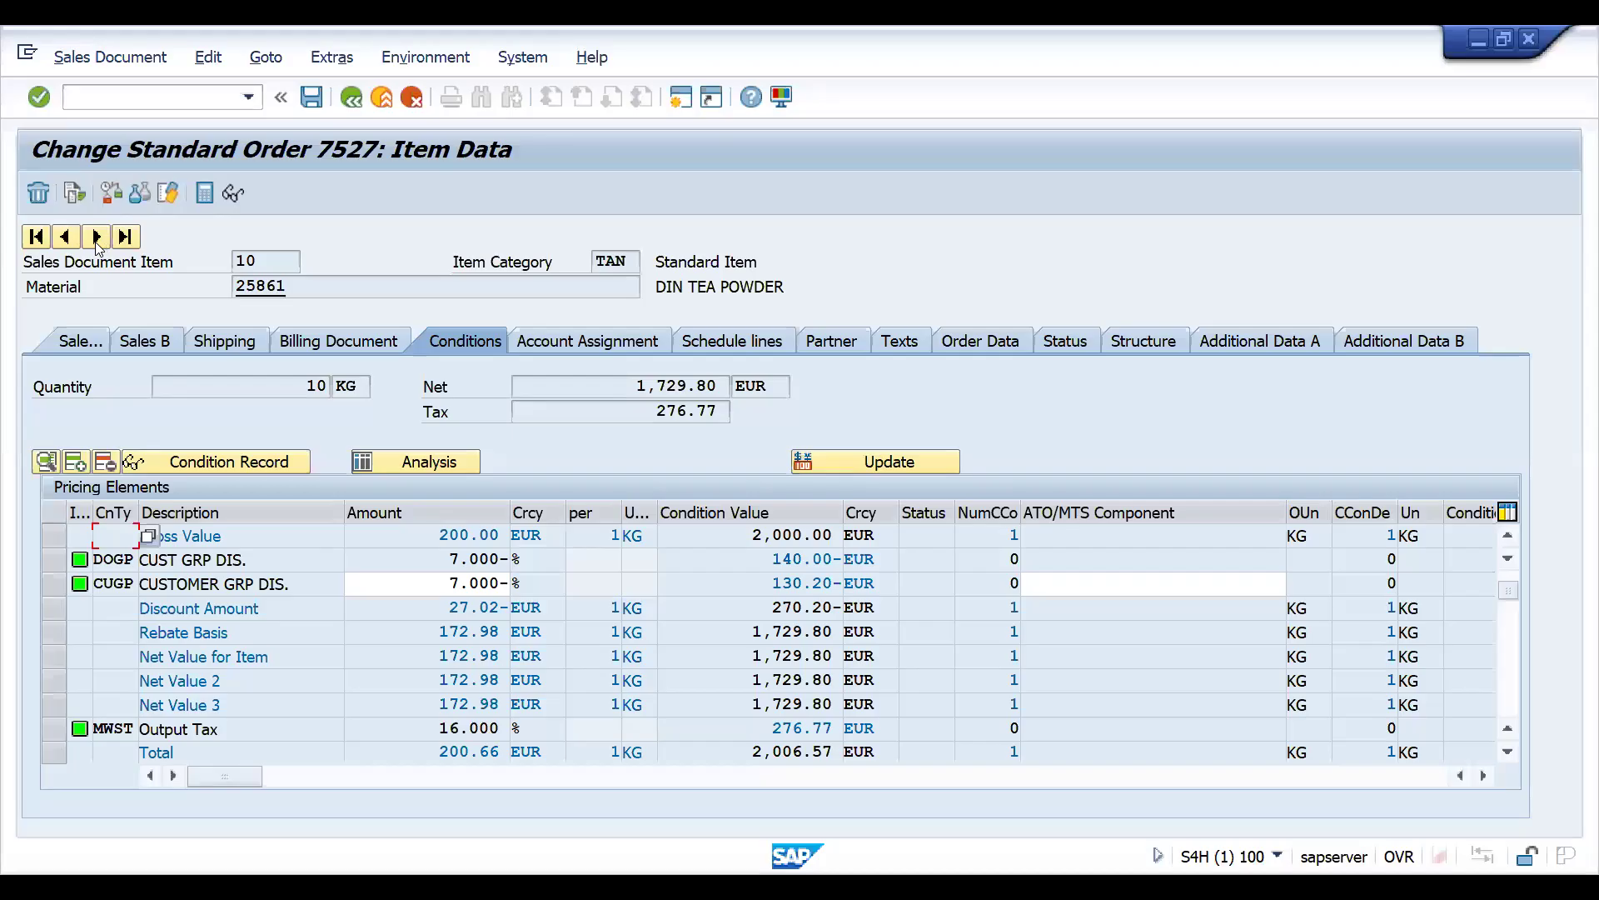
{"action": "left_click", "coordinate": [97, 237]}
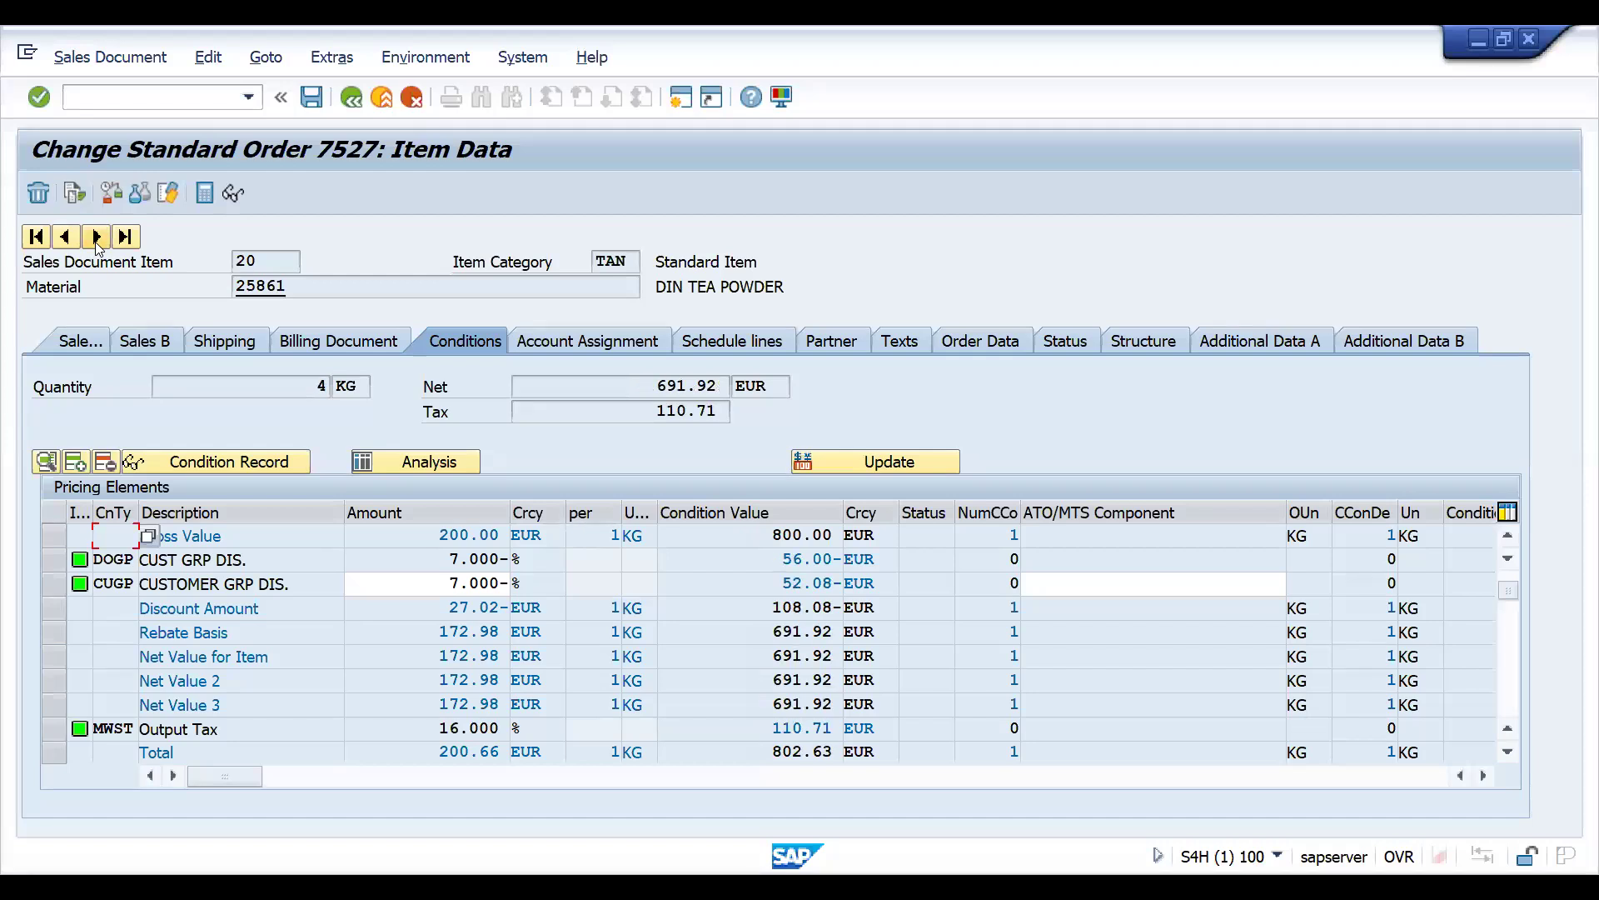
{"action": "left_click", "coordinate": [97, 237]}
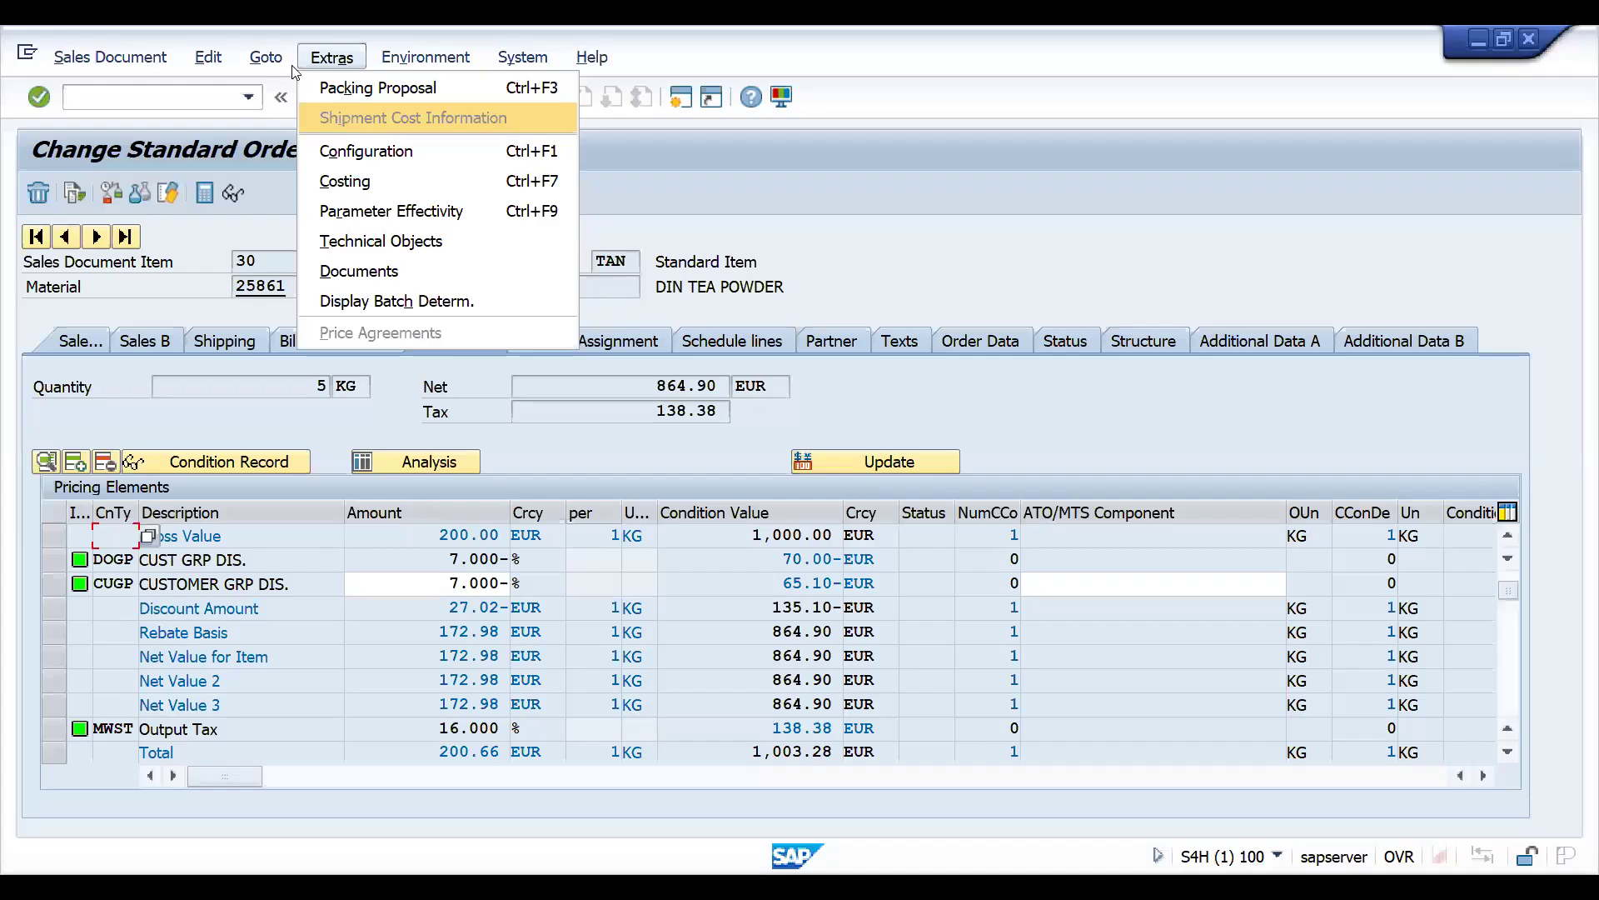
{"action": "left_click", "coordinate": [427, 75]}
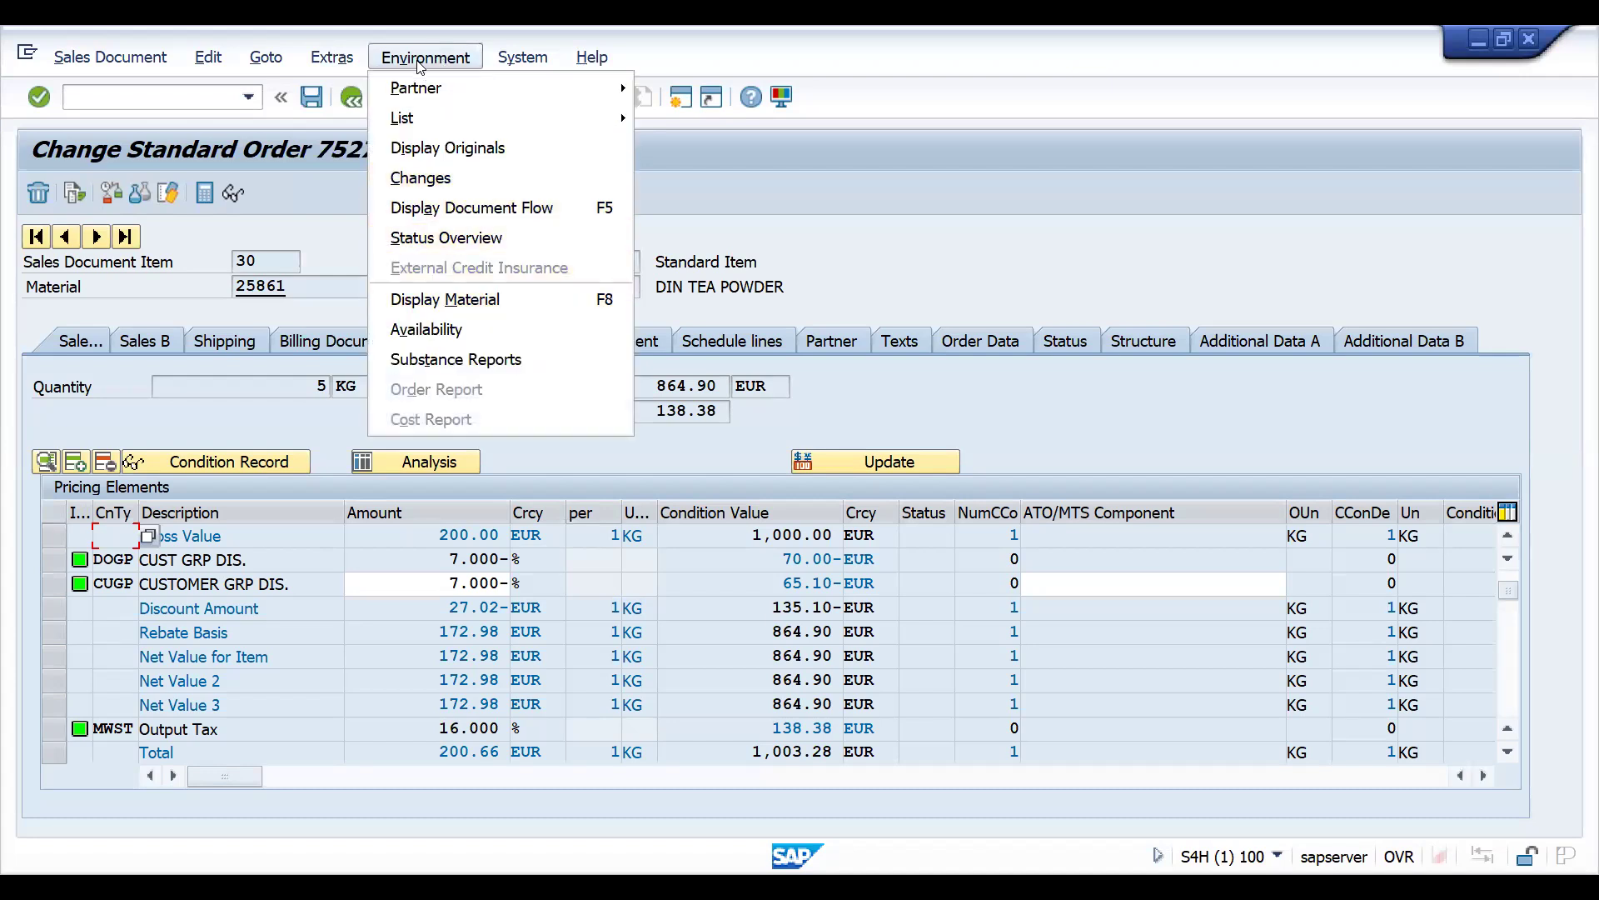
{"action": "left_click", "coordinate": [340, 58]}
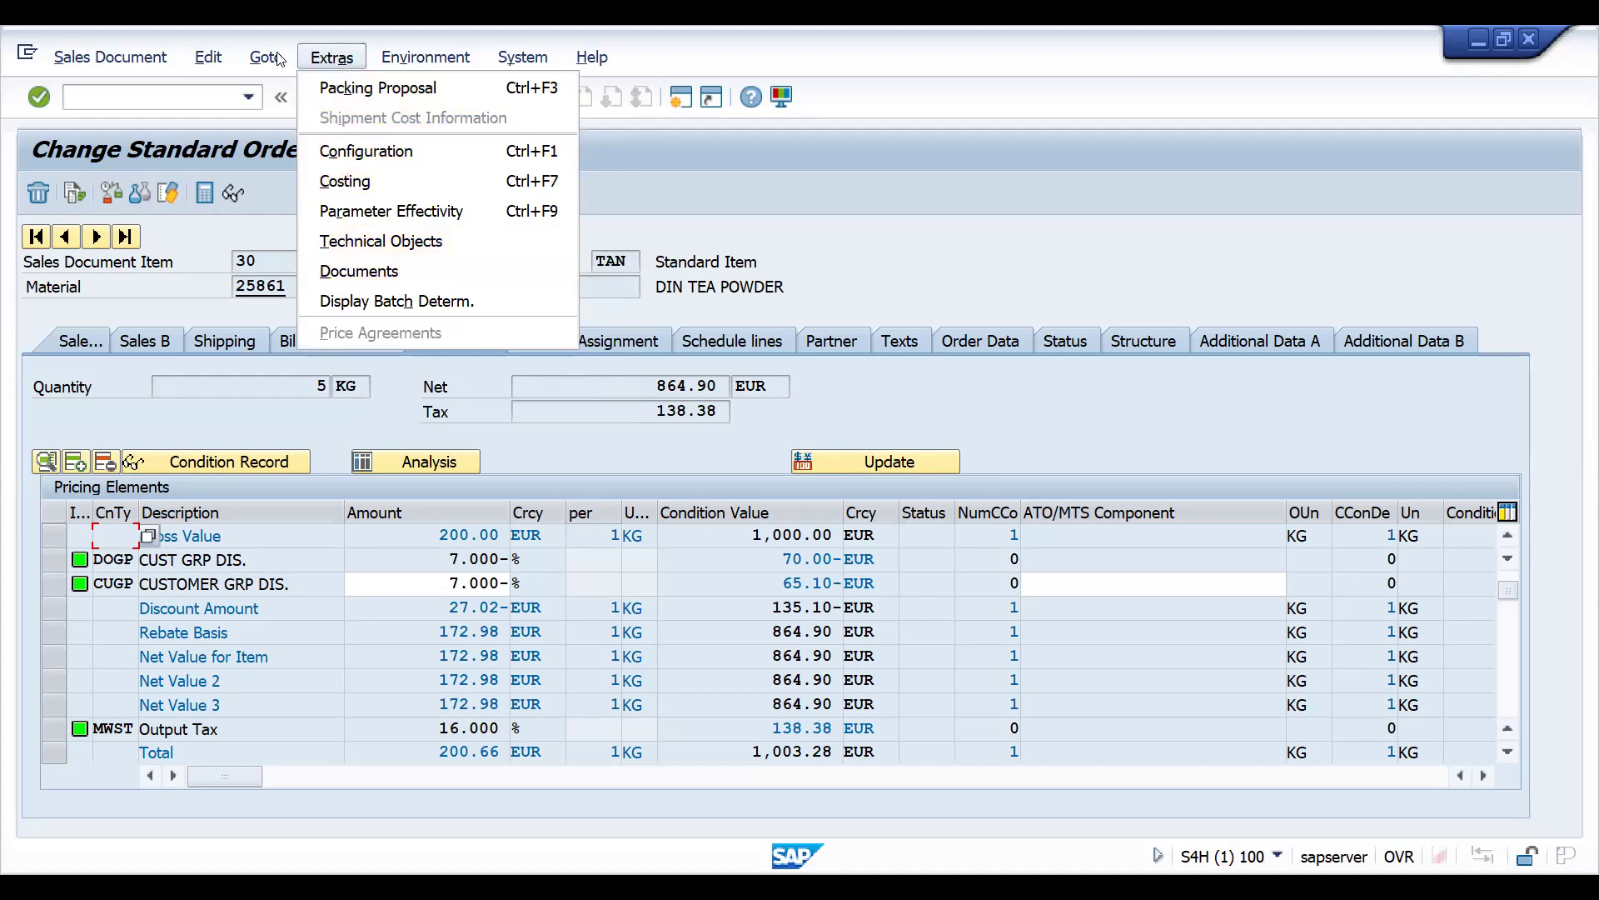
{"action": "left_click", "coordinate": [417, 64]}
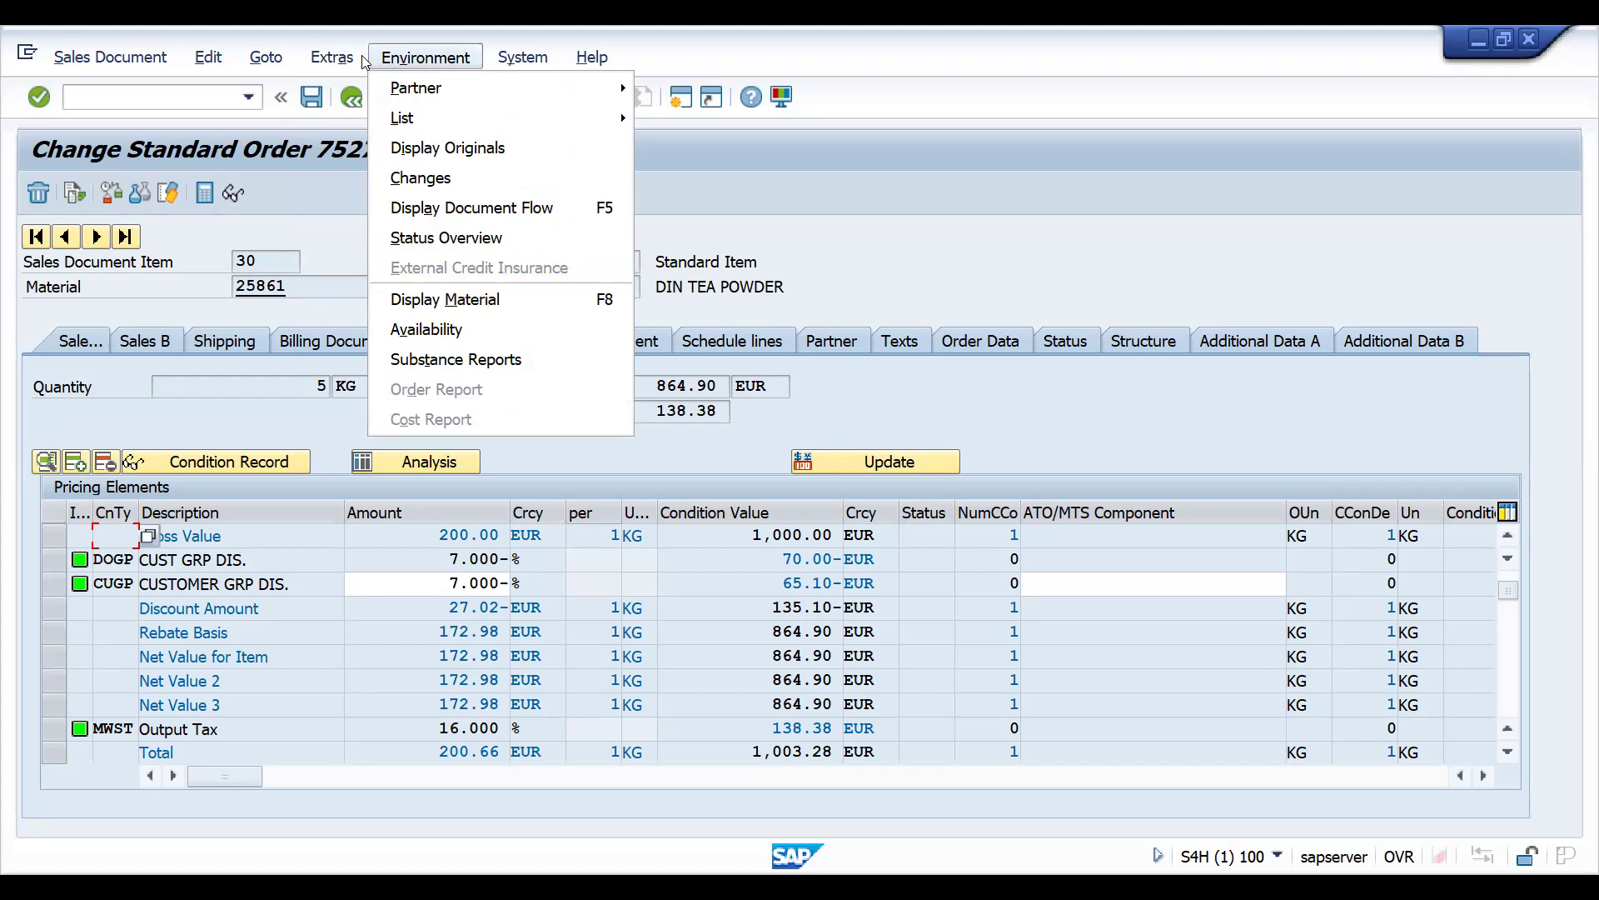
{"action": "left_click", "coordinate": [848, 286]}
Return to the order overview and display the header output entries for editing.
{"action": "left_click", "coordinate": [351, 98]}
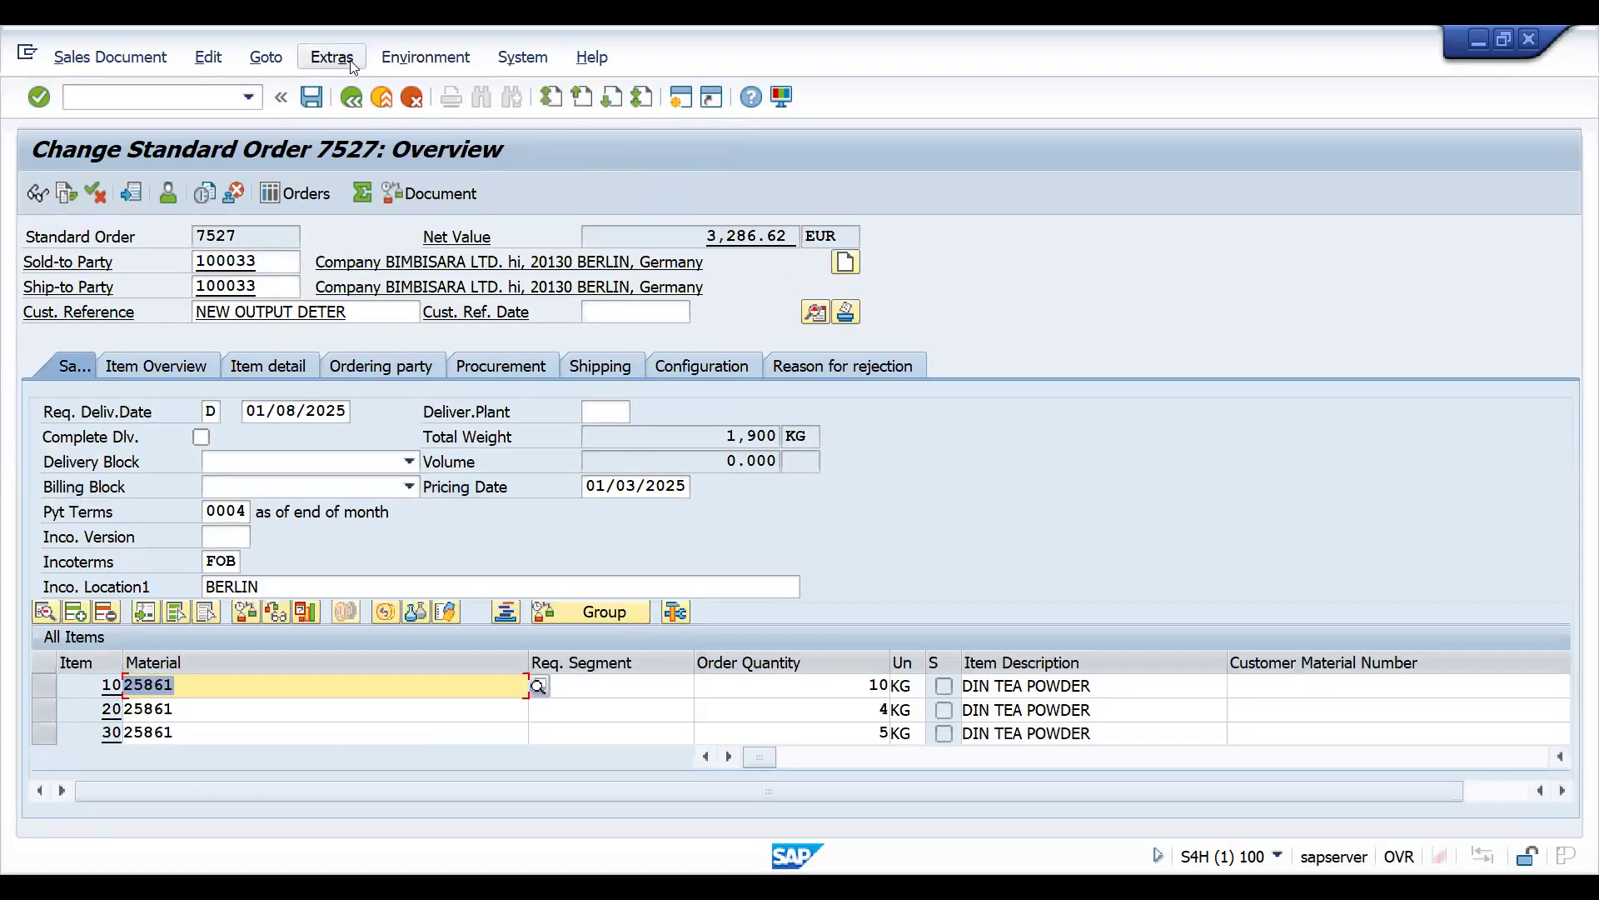
{"action": "left_click", "coordinate": [351, 63]}
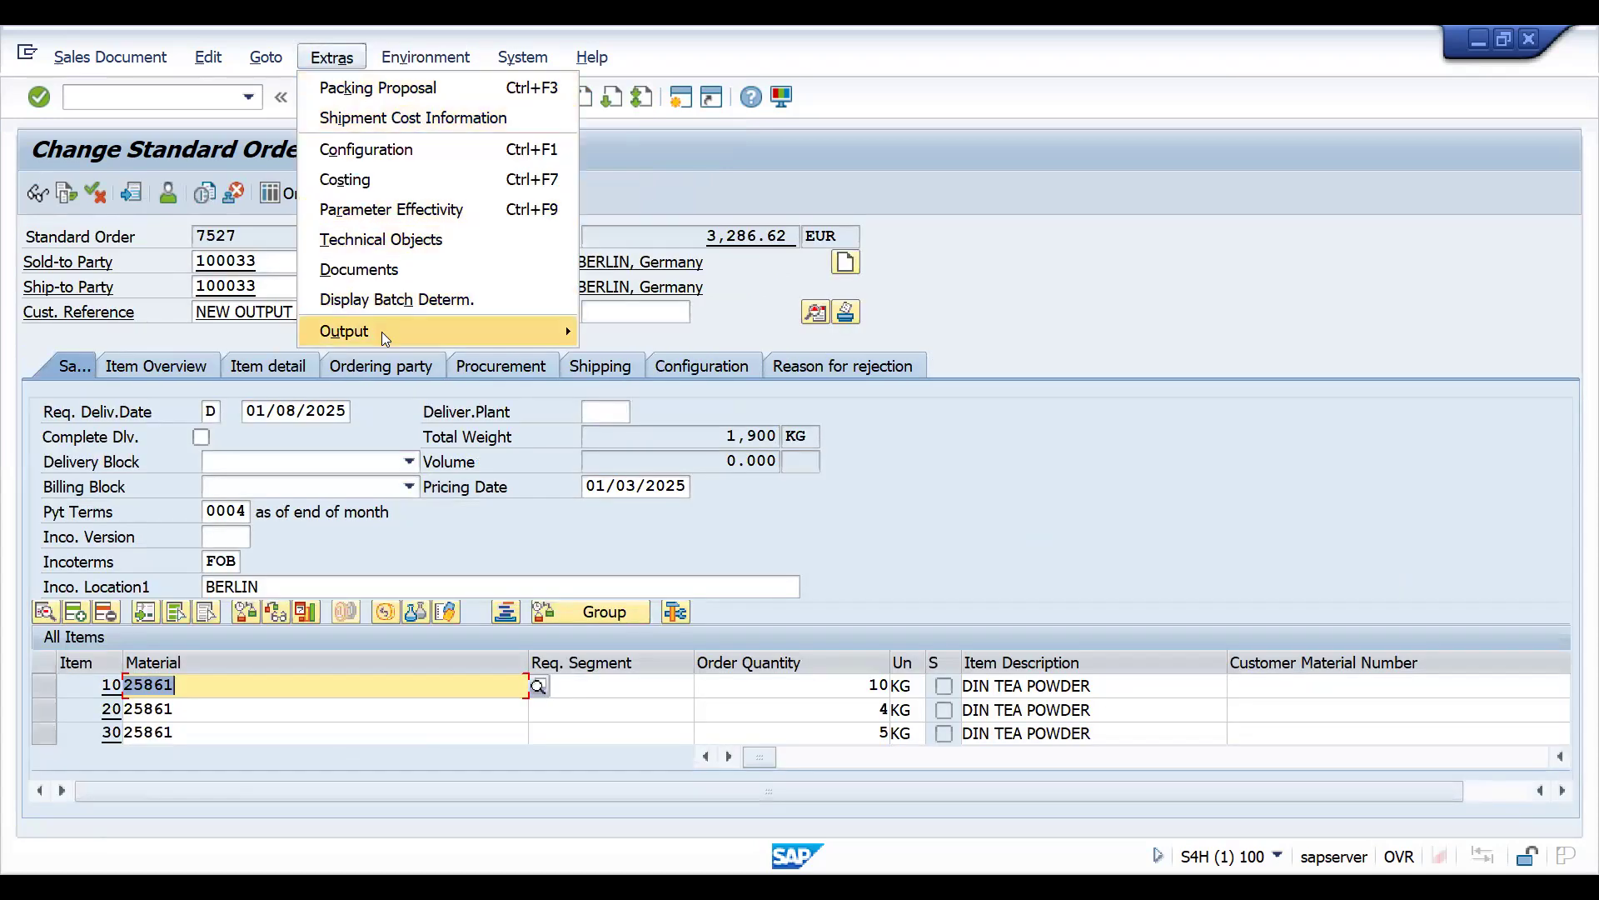
{"action": "mouse_move", "coordinate": [386, 337]}
{"action": "mouse_move", "coordinate": [671, 343]}
{"action": "left_click", "coordinate": [750, 329]}
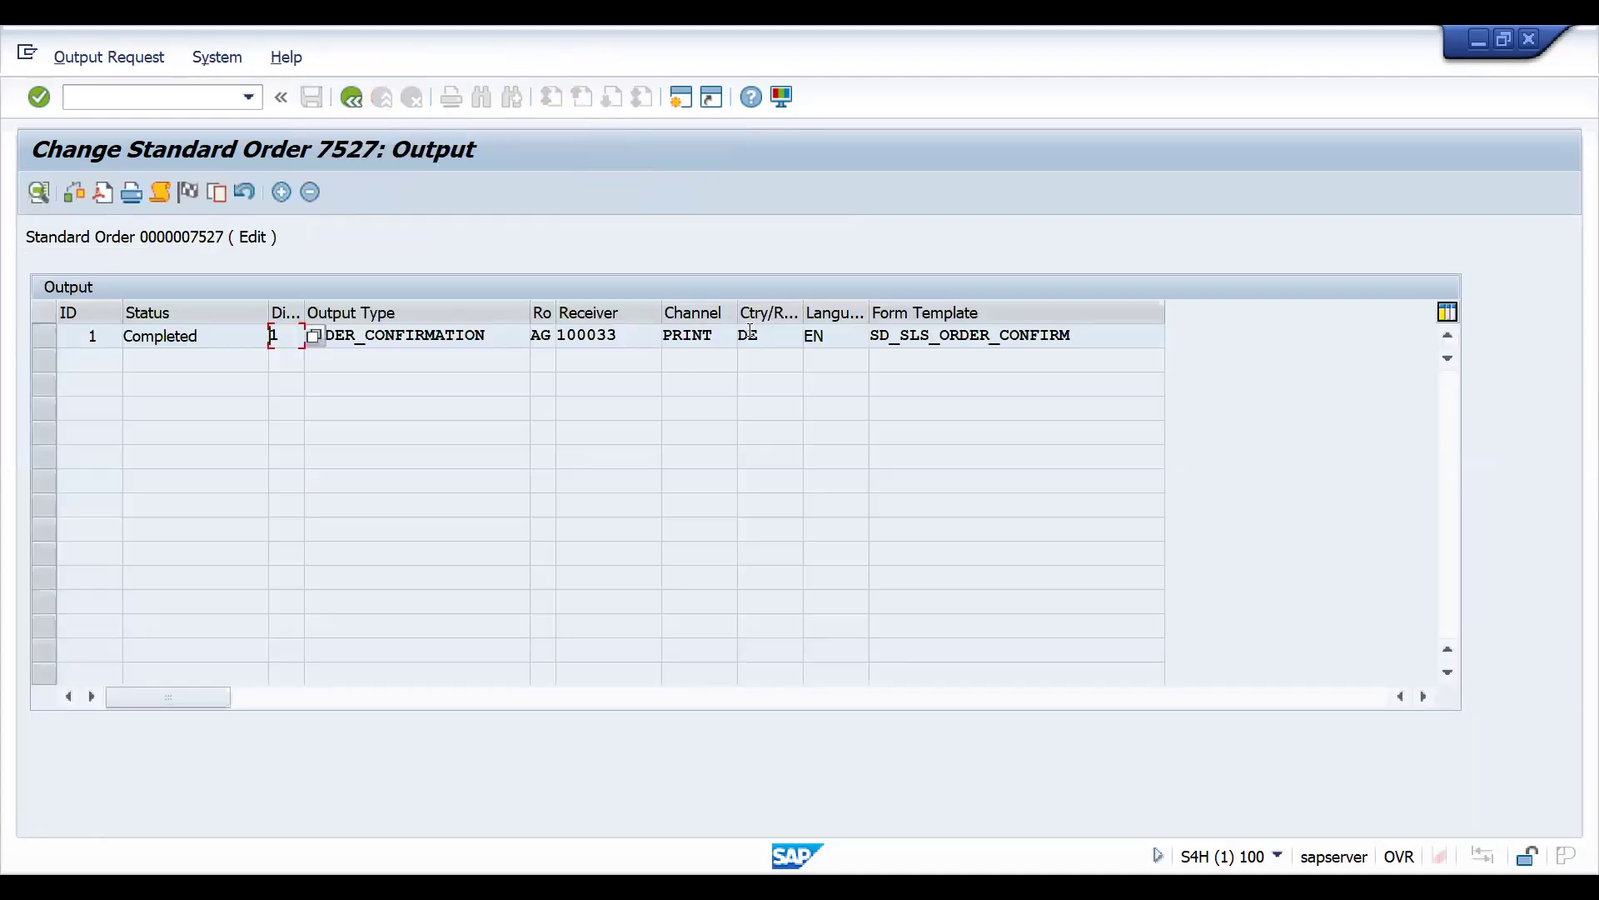
Select the completed order confirmation output and examine its processing log.
{"action": "left_click", "coordinate": [608, 335]}
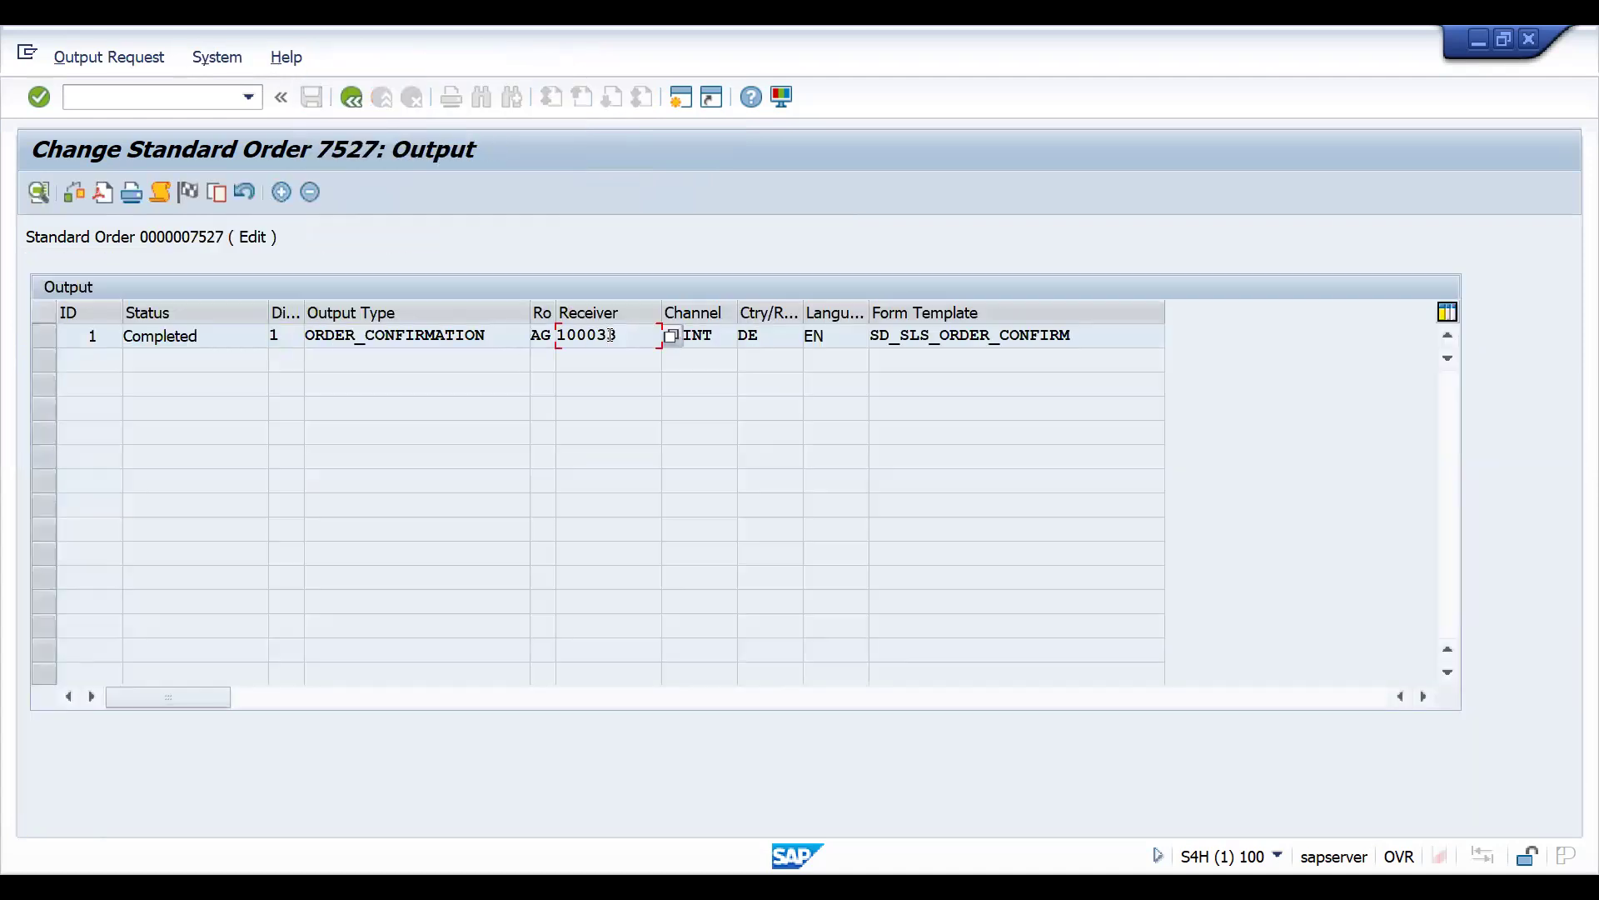
{"action": "left_click", "coordinate": [40, 333]}
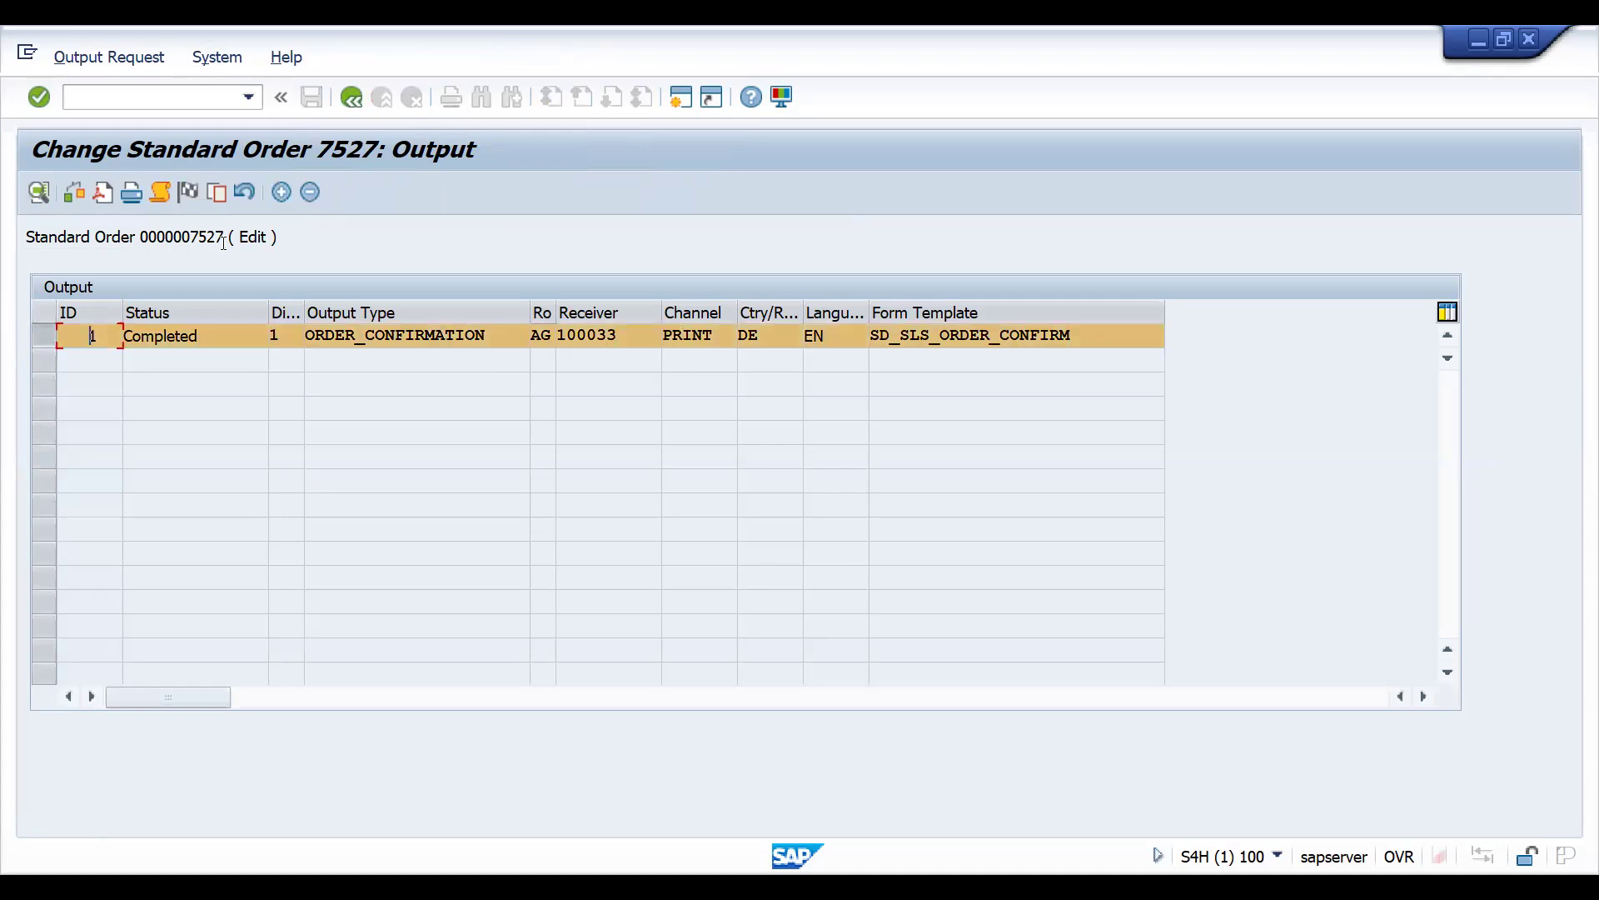
{"action": "left_click", "coordinate": [160, 192]}
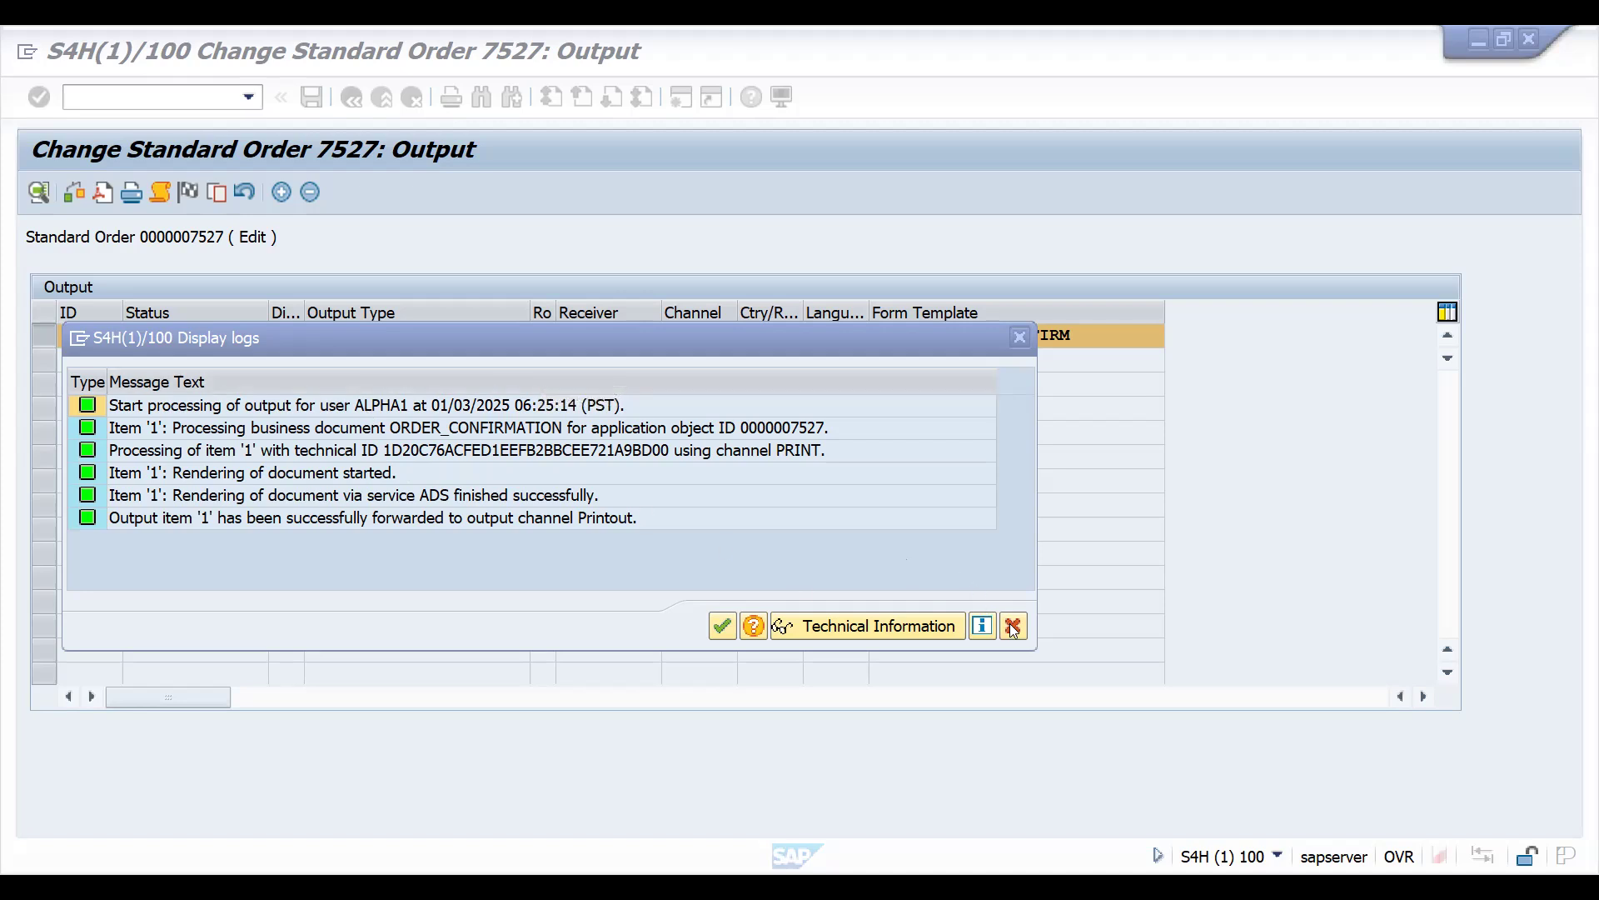
Duplicate the completed order confirmation output and save the sales order.
{"action": "left_click", "coordinate": [218, 194]}
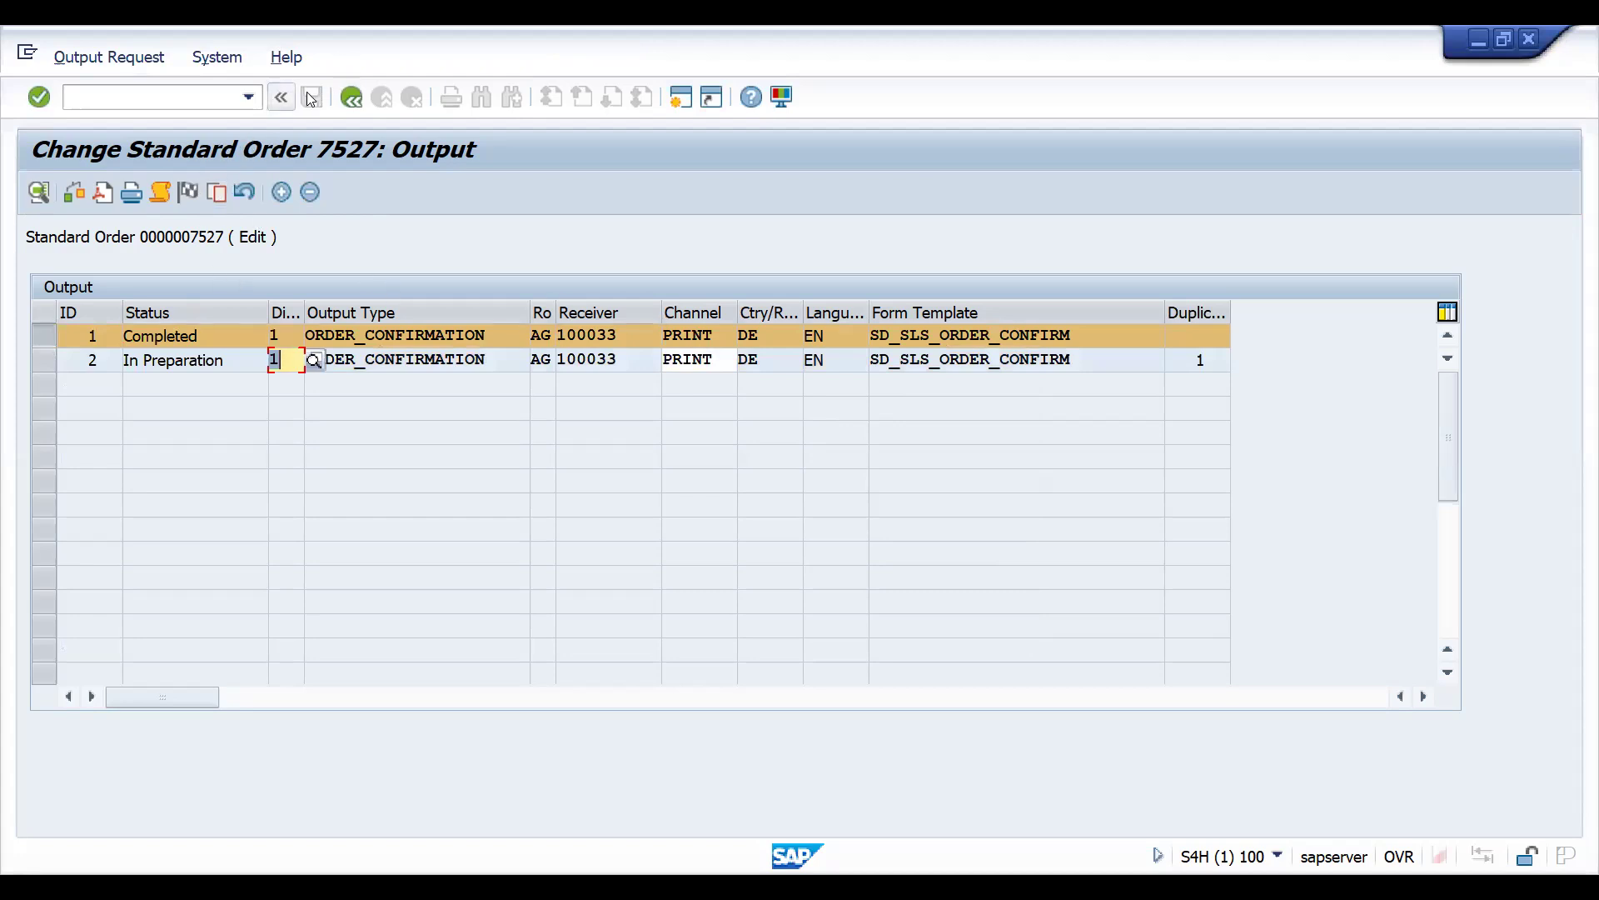
{"action": "left_click", "coordinate": [354, 97]}
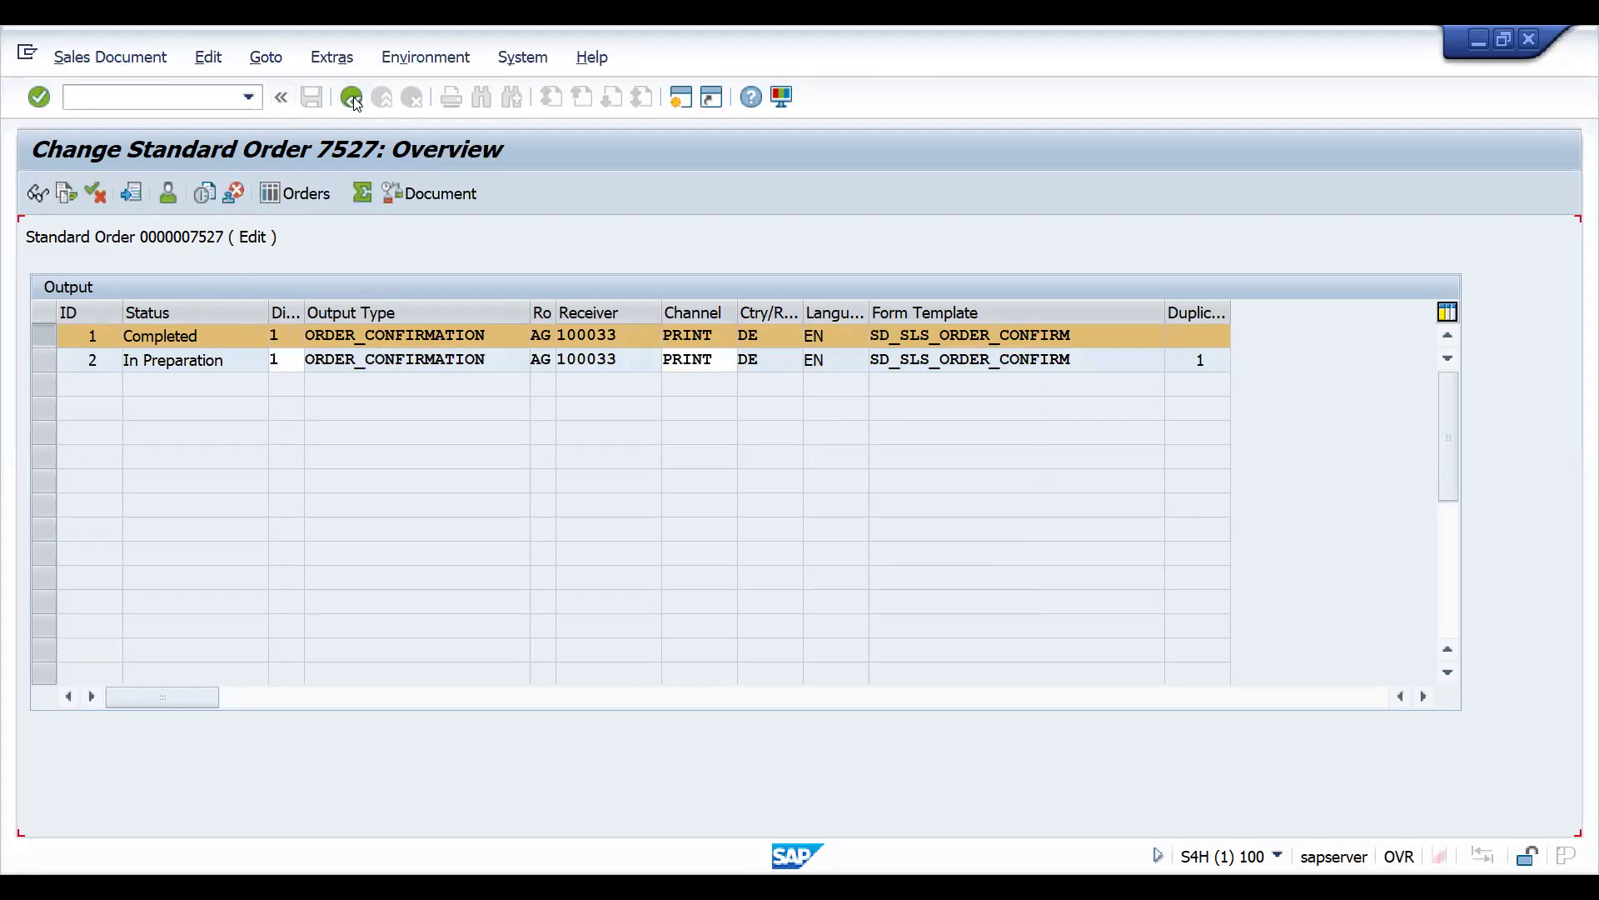
{"action": "left_click", "coordinate": [311, 98]}
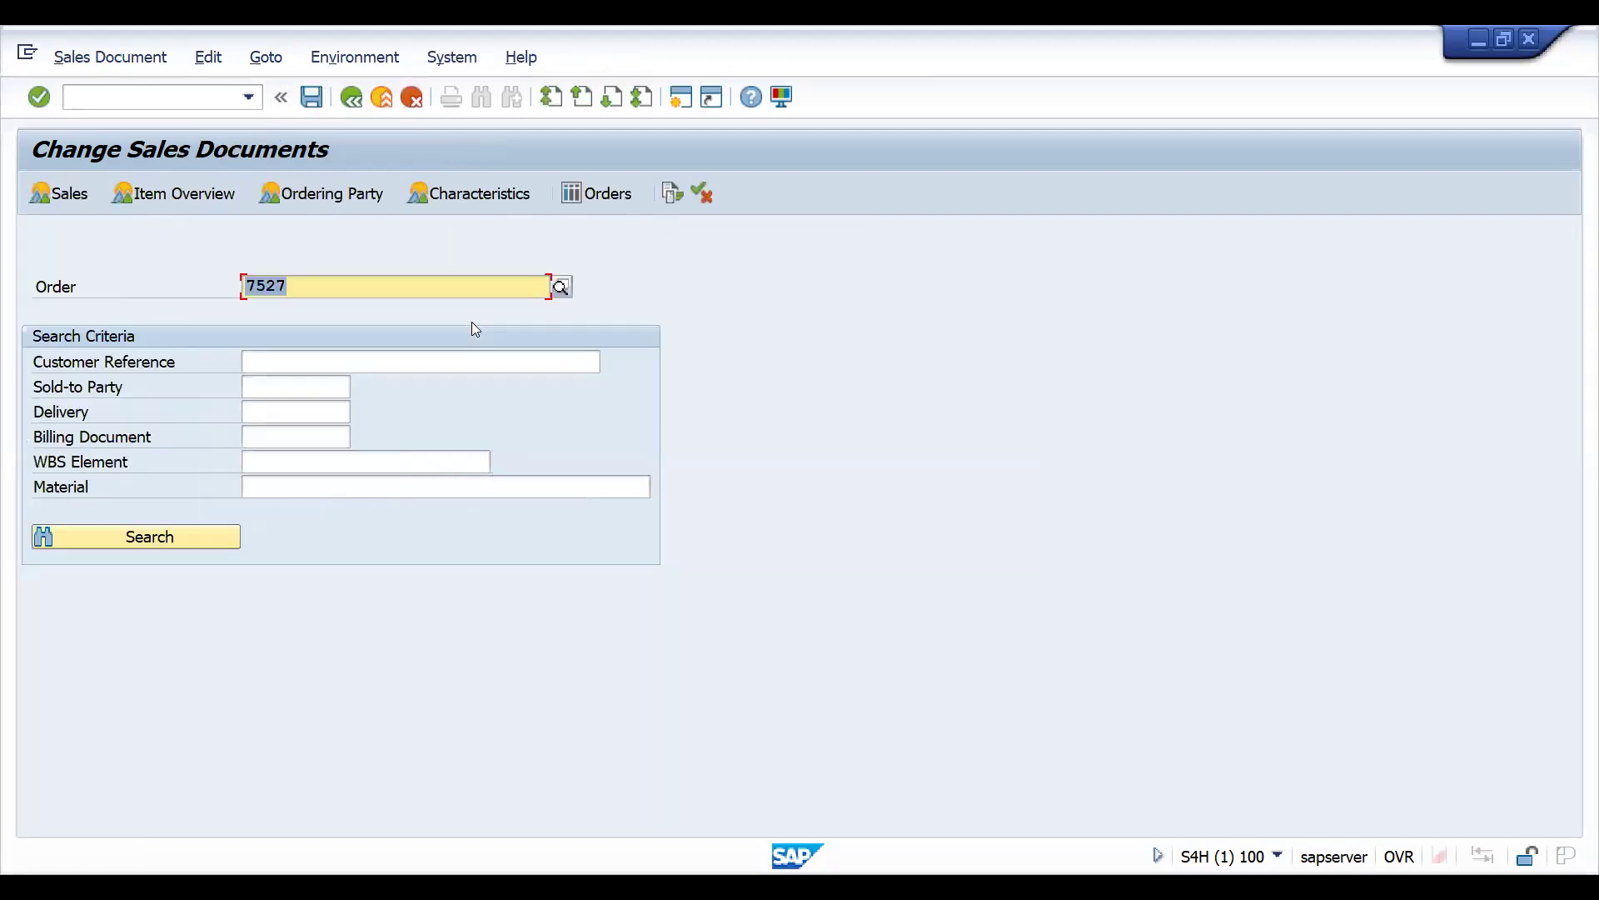
Reopen the saved sales order in change mode and display its header output entries.
{"action": "key", "text": "Return"}
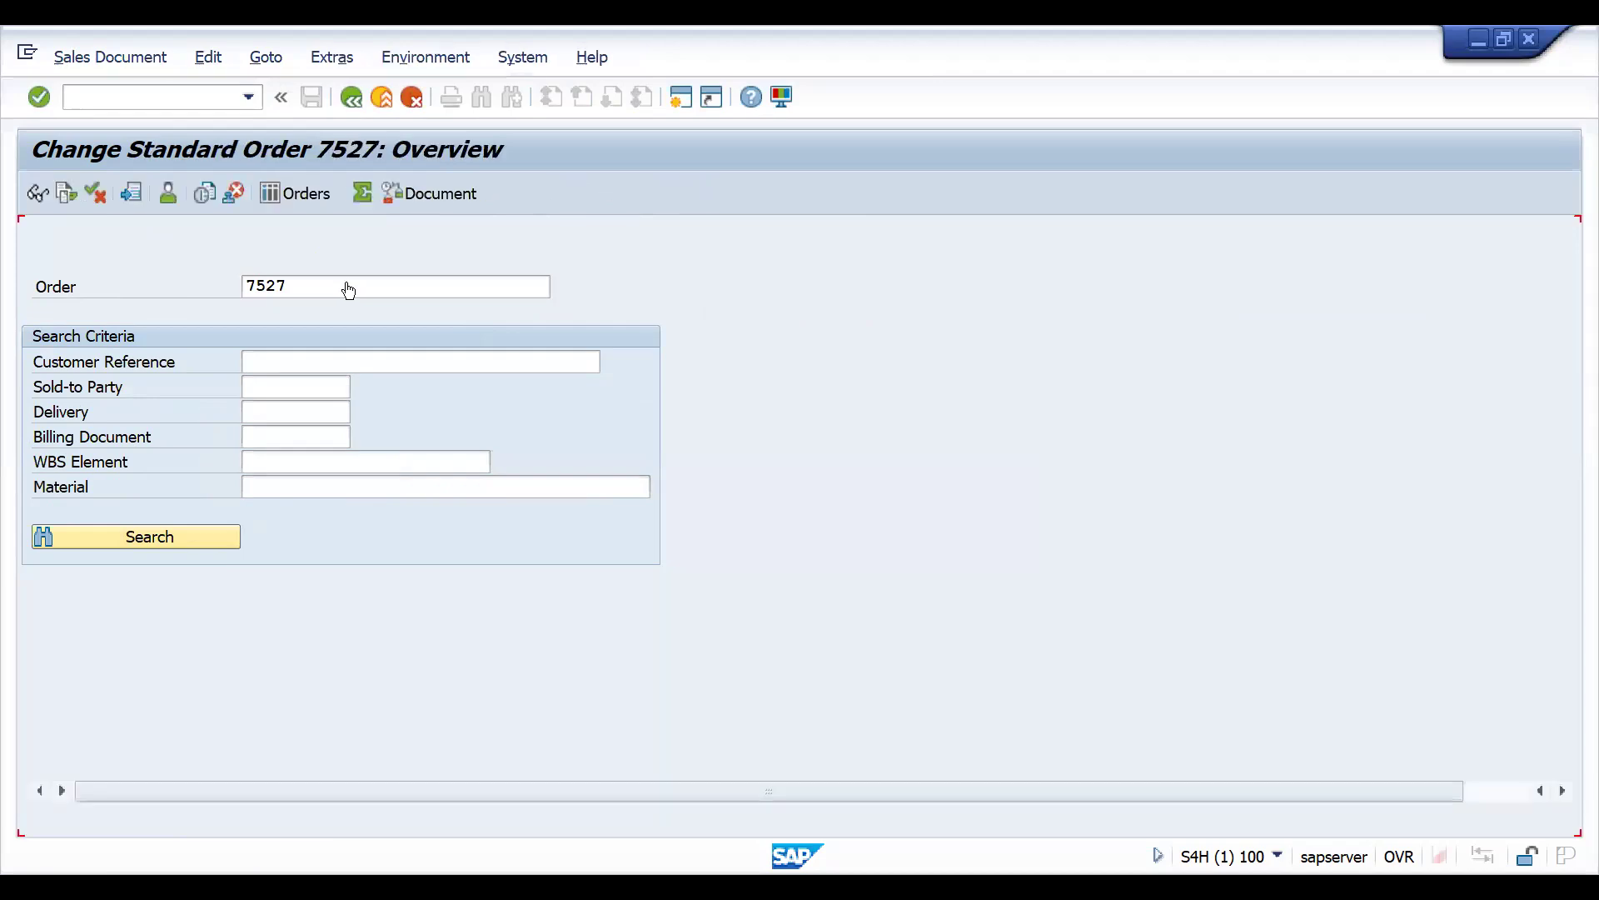
{"action": "left_click", "coordinate": [100, 55]}
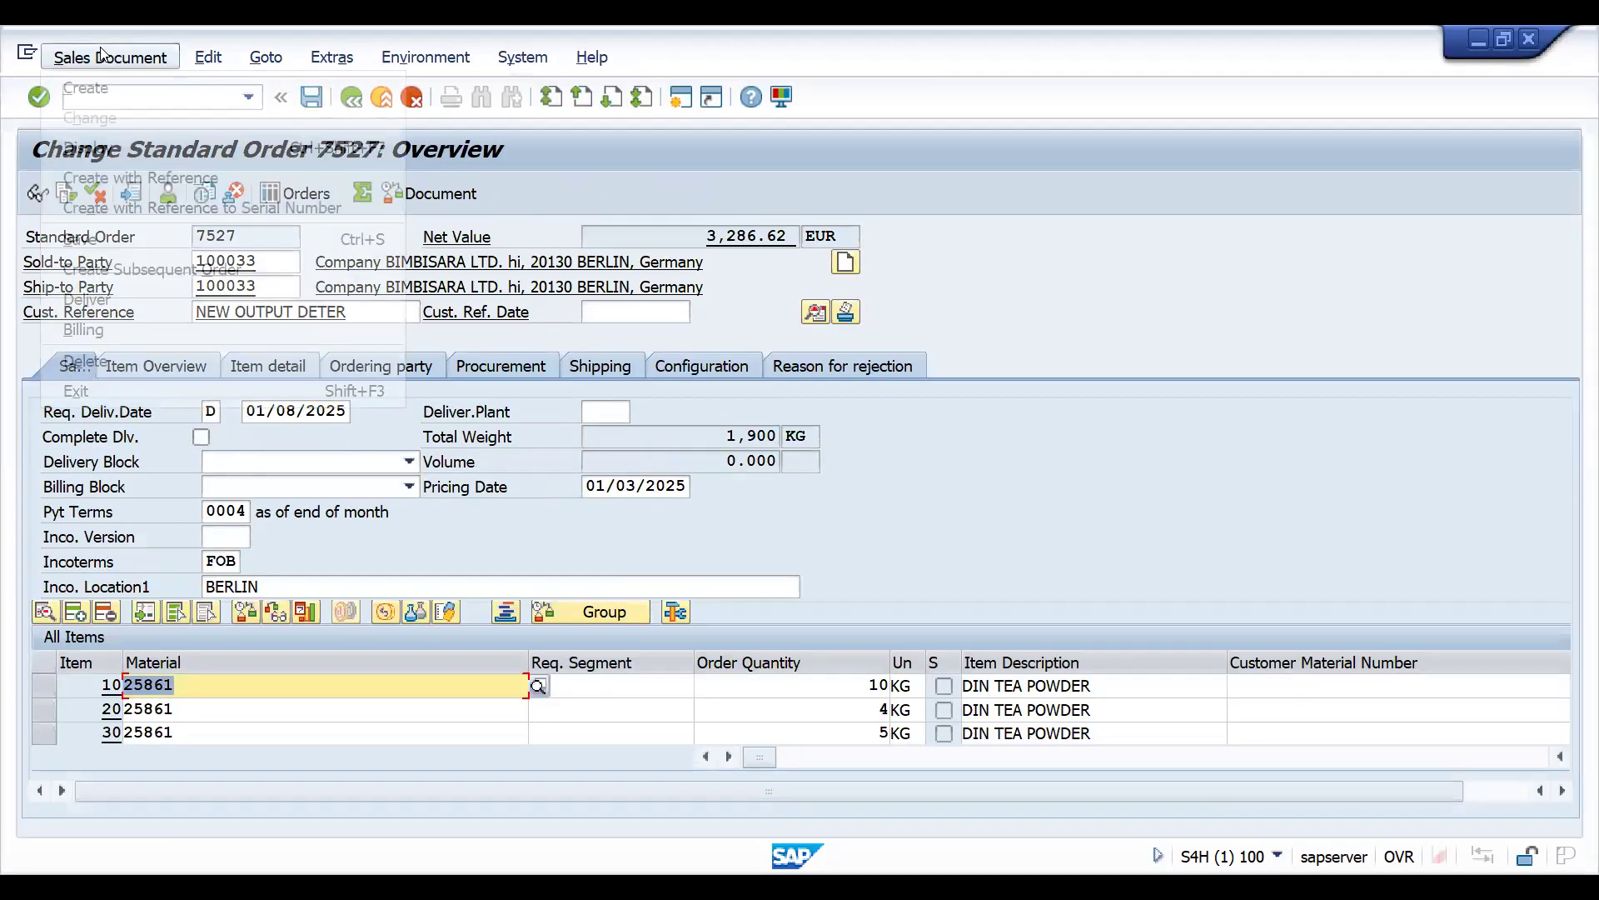
{"action": "left_click", "coordinate": [341, 66]}
{"action": "mouse_move", "coordinate": [566, 327]}
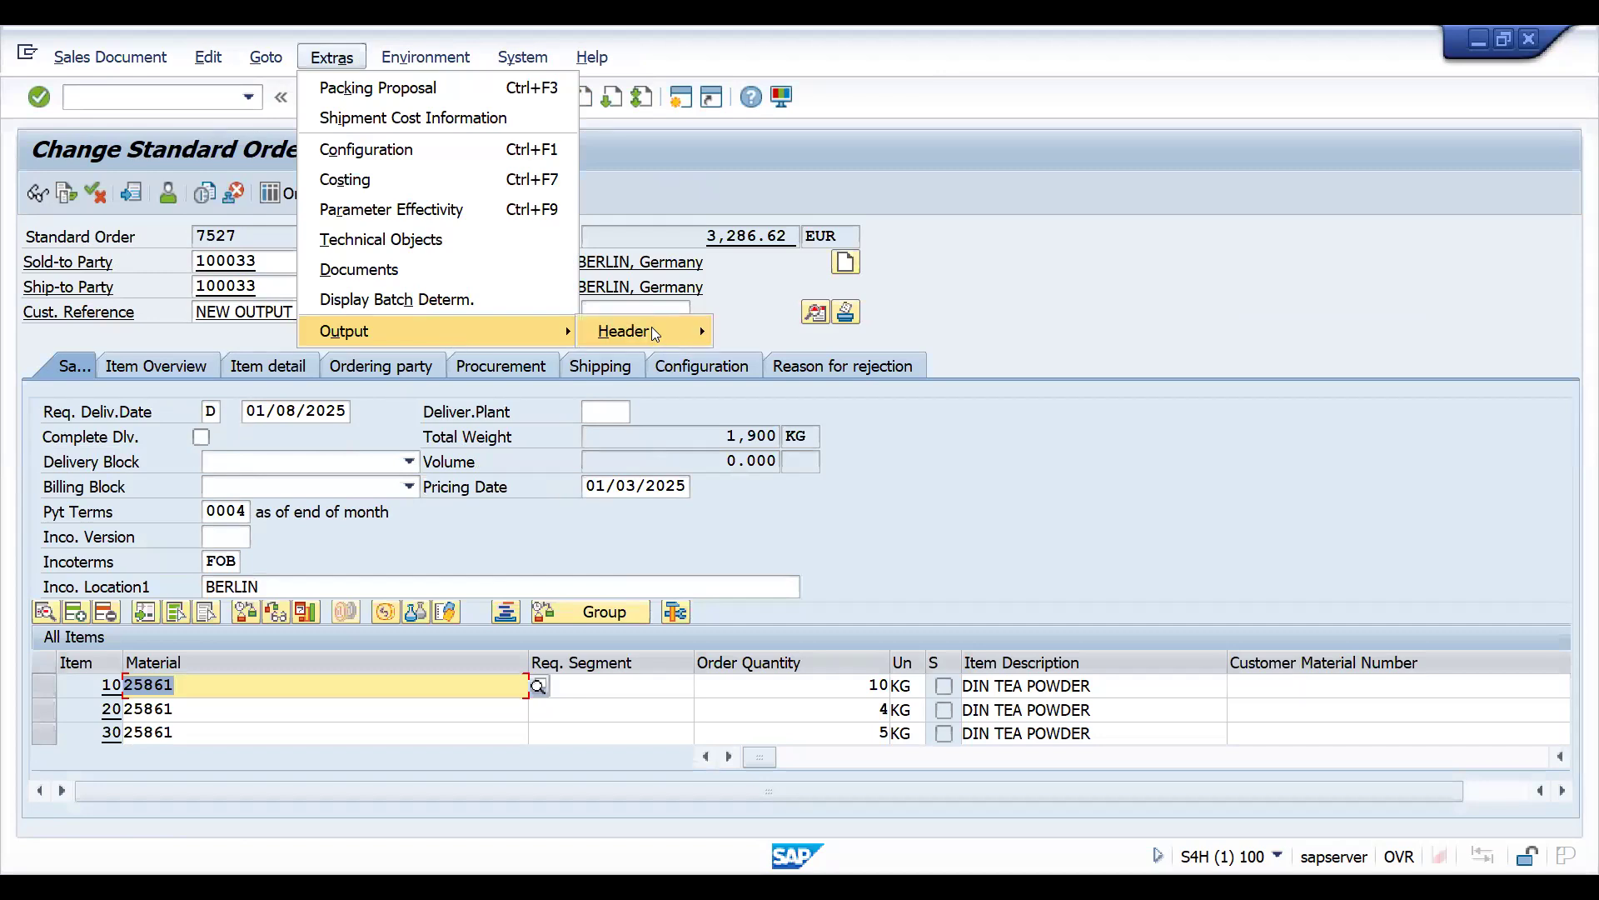
{"action": "mouse_move", "coordinate": [652, 329]}
{"action": "left_click", "coordinate": [745, 334]}
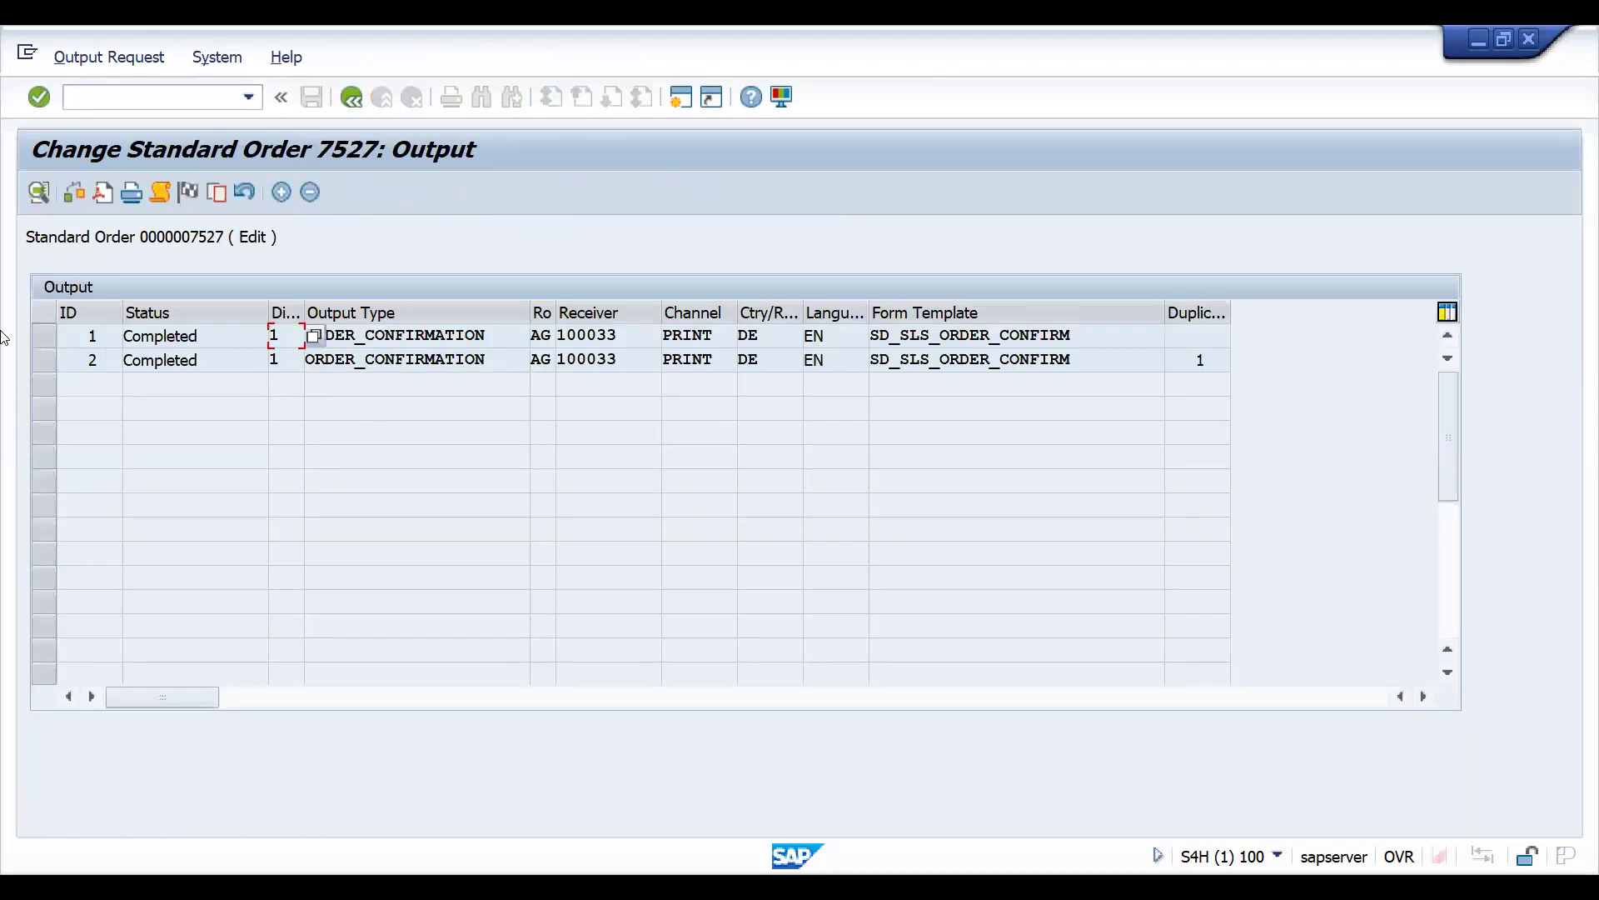
Display the duplicated order confirmation output as a PDF, allowing the preview file, and view its items and totals.
{"action": "left_click", "coordinate": [45, 360]}
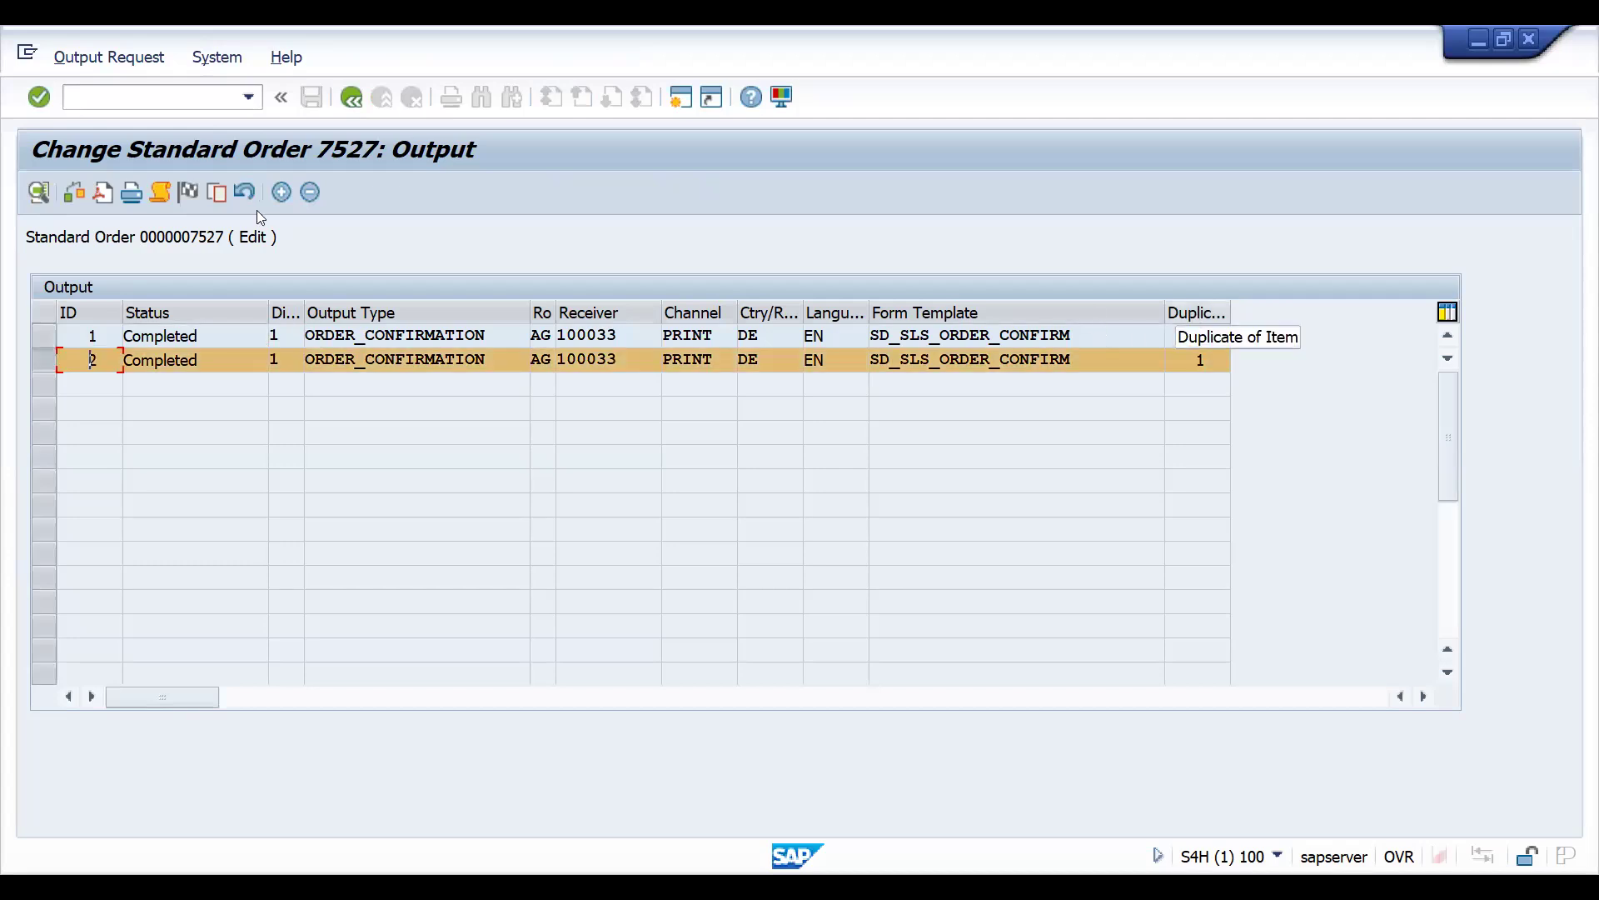
{"action": "left_click", "coordinate": [97, 194]}
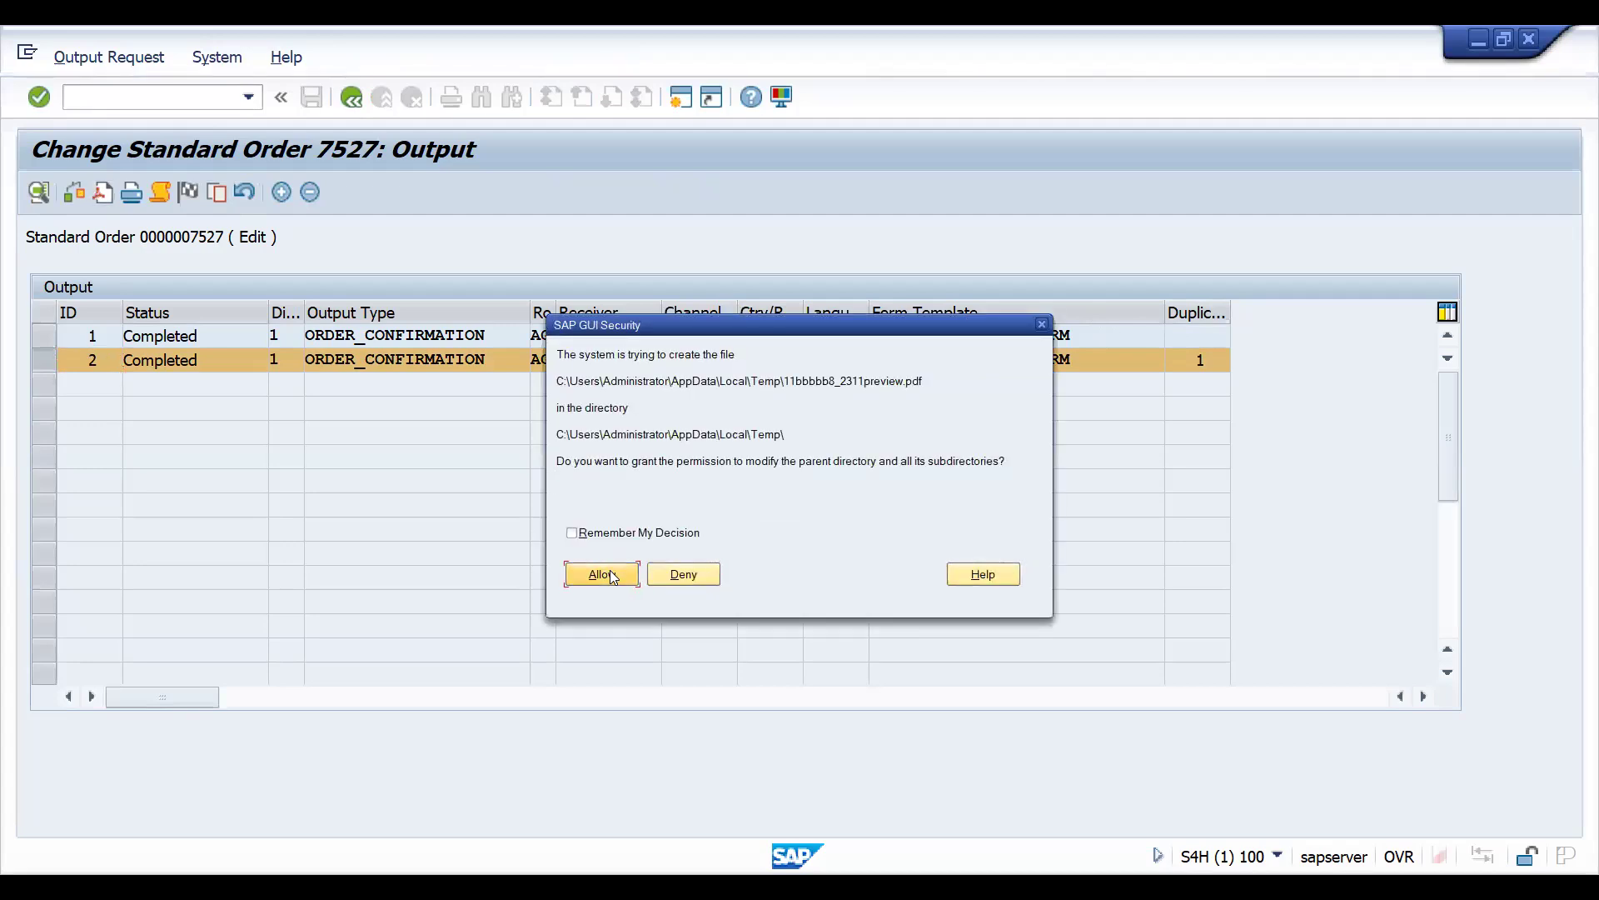
{"action": "key", "text": "Return"}
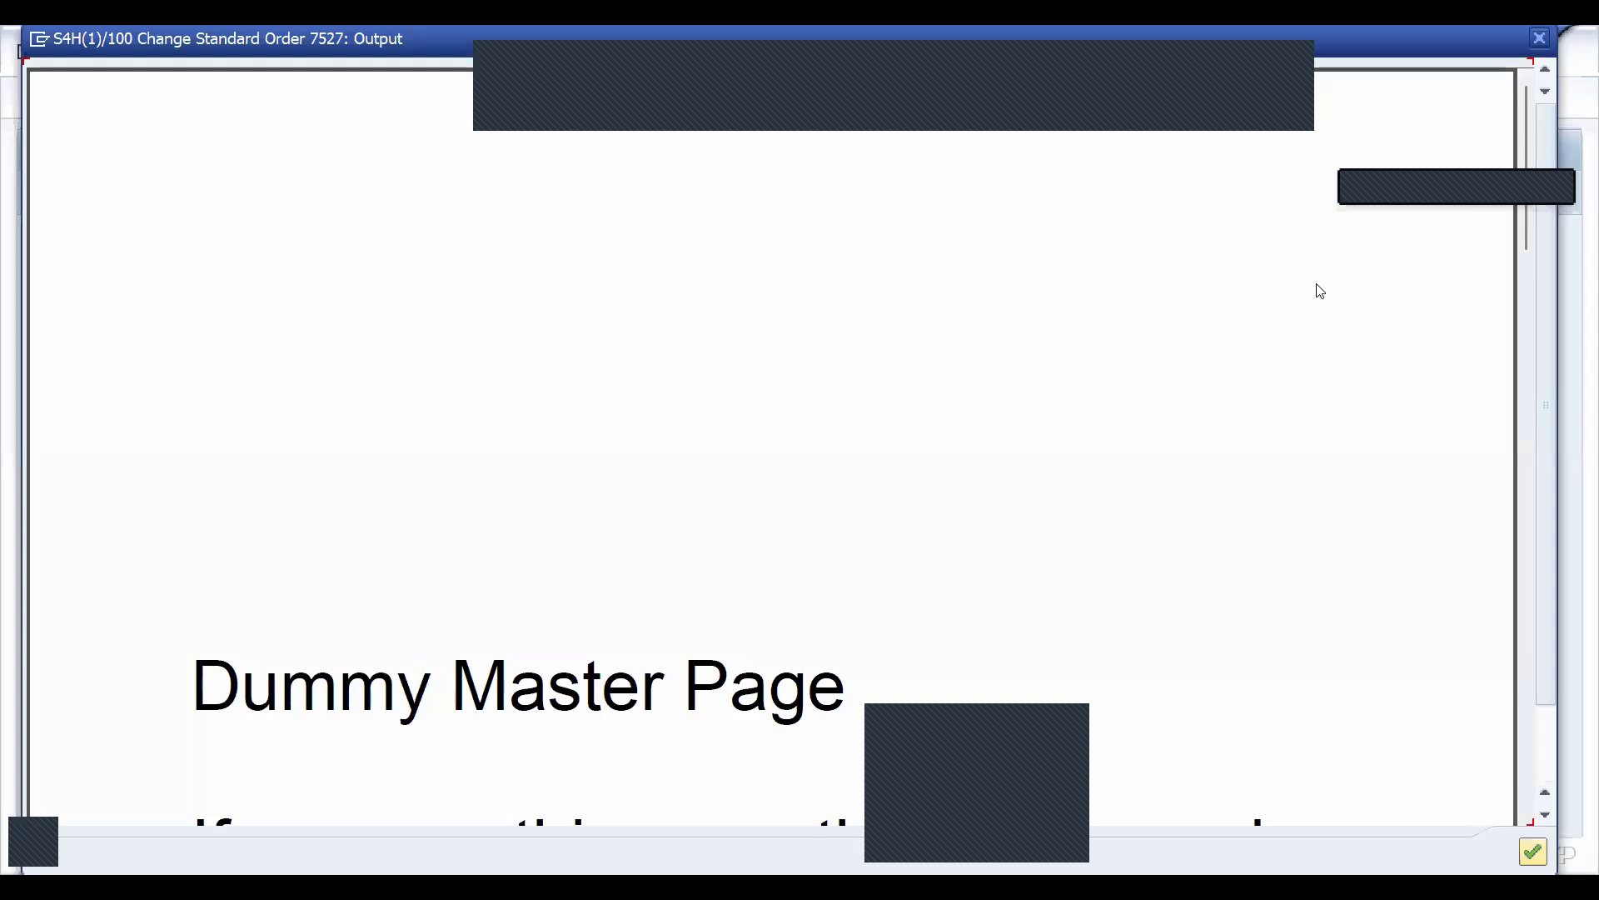
{"action": "left_click", "coordinate": [1536, 248]}
{"action": "left_click_drag", "start_coordinate": [1529, 242], "coordinate": [1507, 744]}
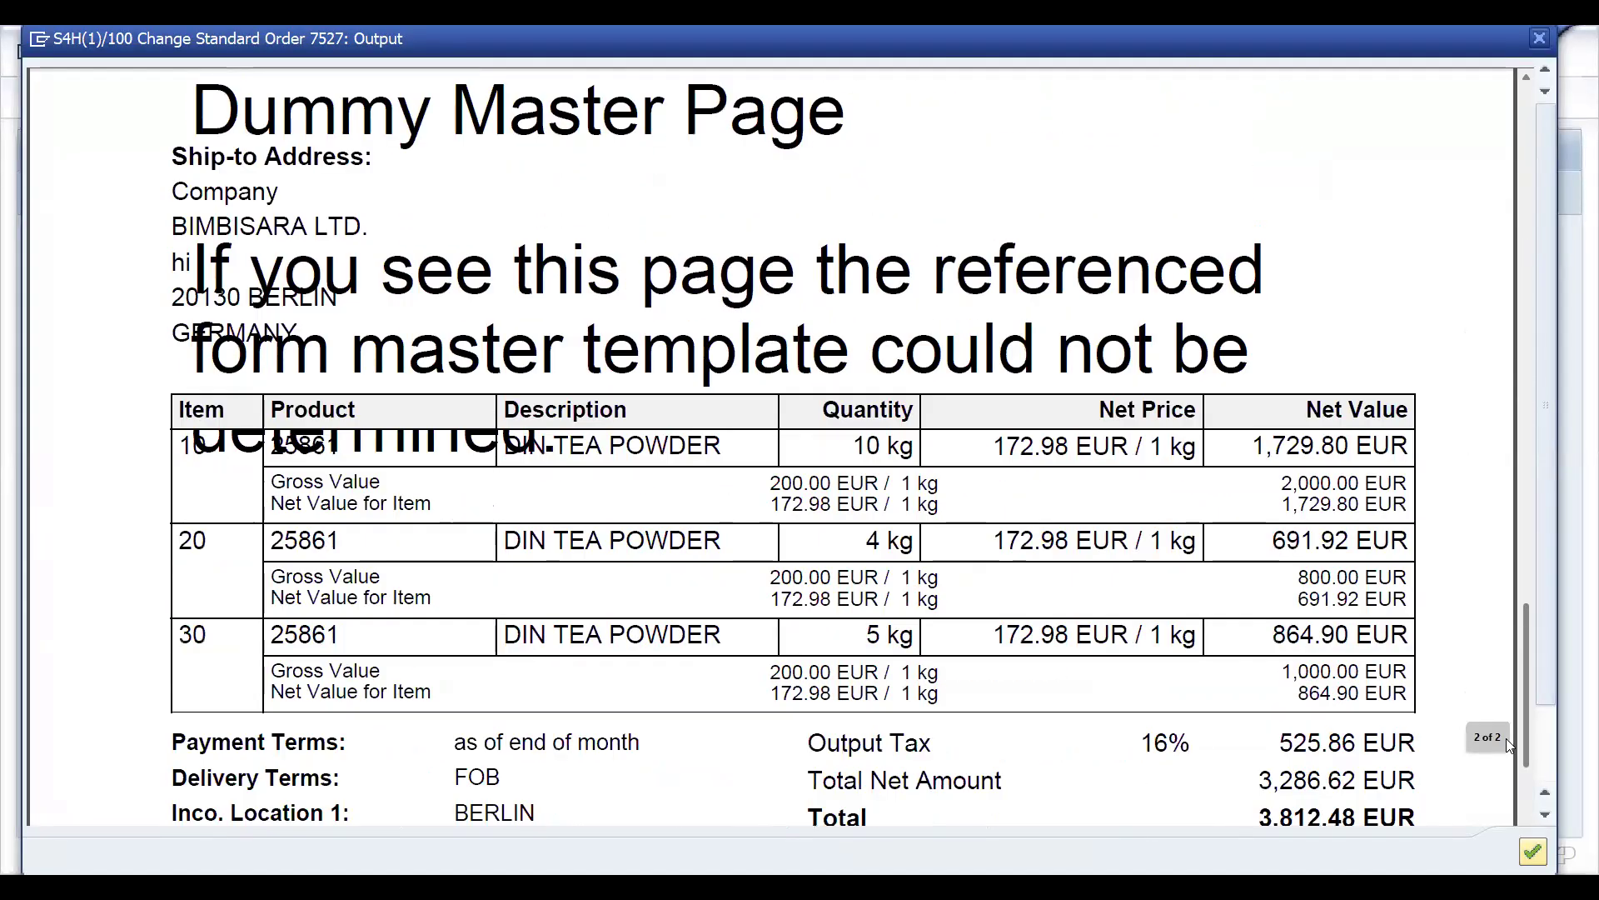
Close the order confirmation preview and launch output parameter determination with transaction code /NOPD.
{"action": "left_click_drag", "start_coordinate": [1504, 830], "coordinate": [857, 26]}
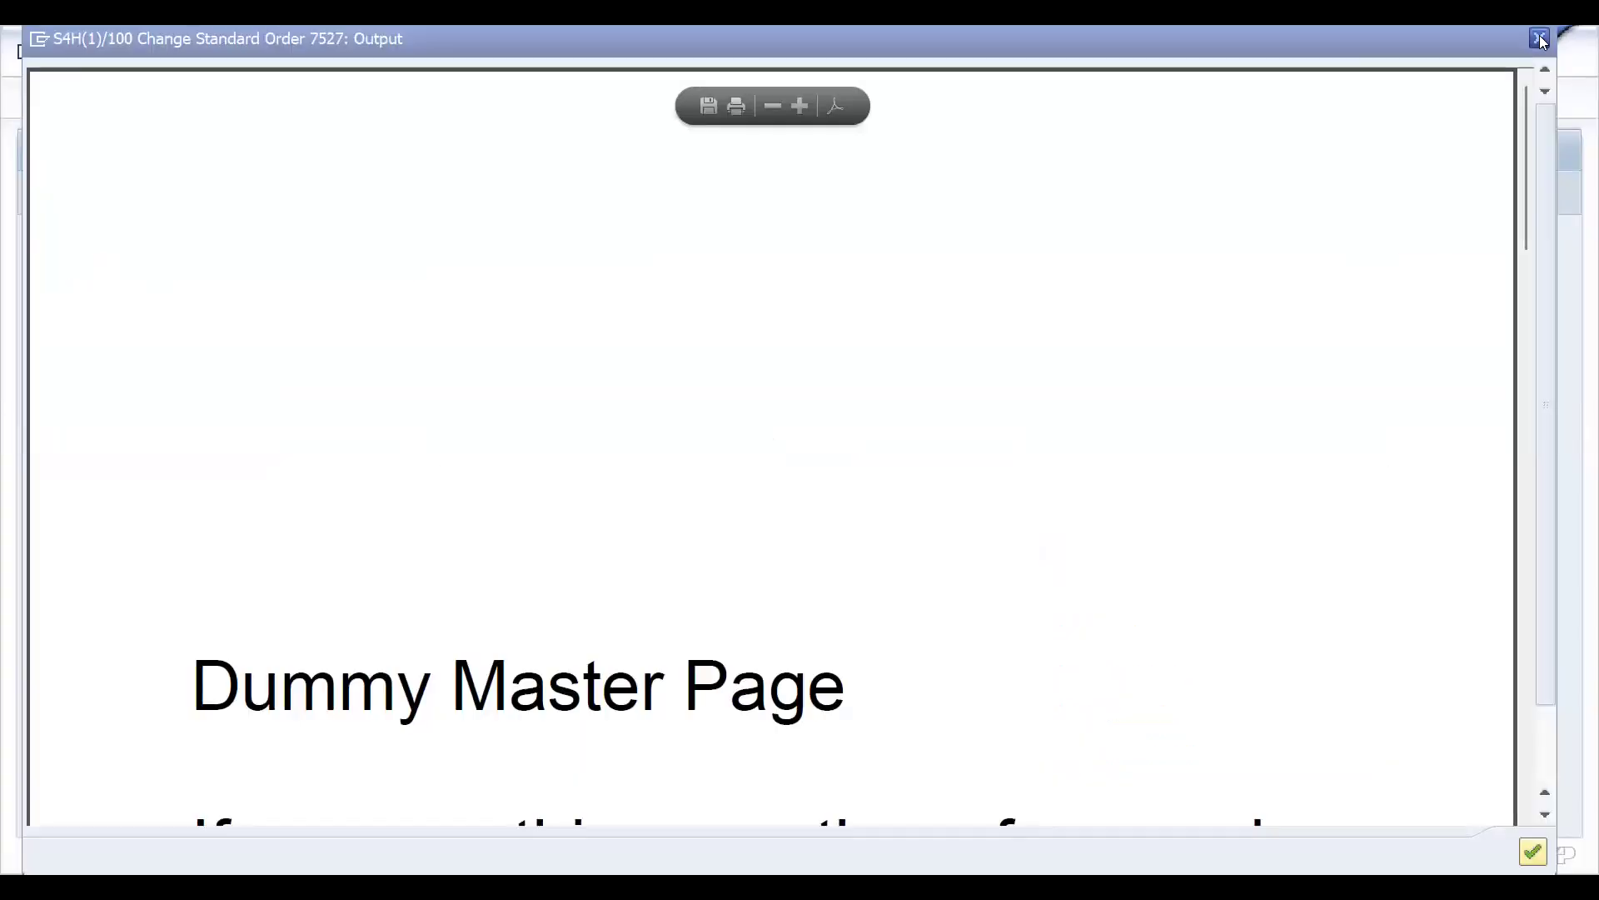
{"action": "left_click", "coordinate": [1540, 38]}
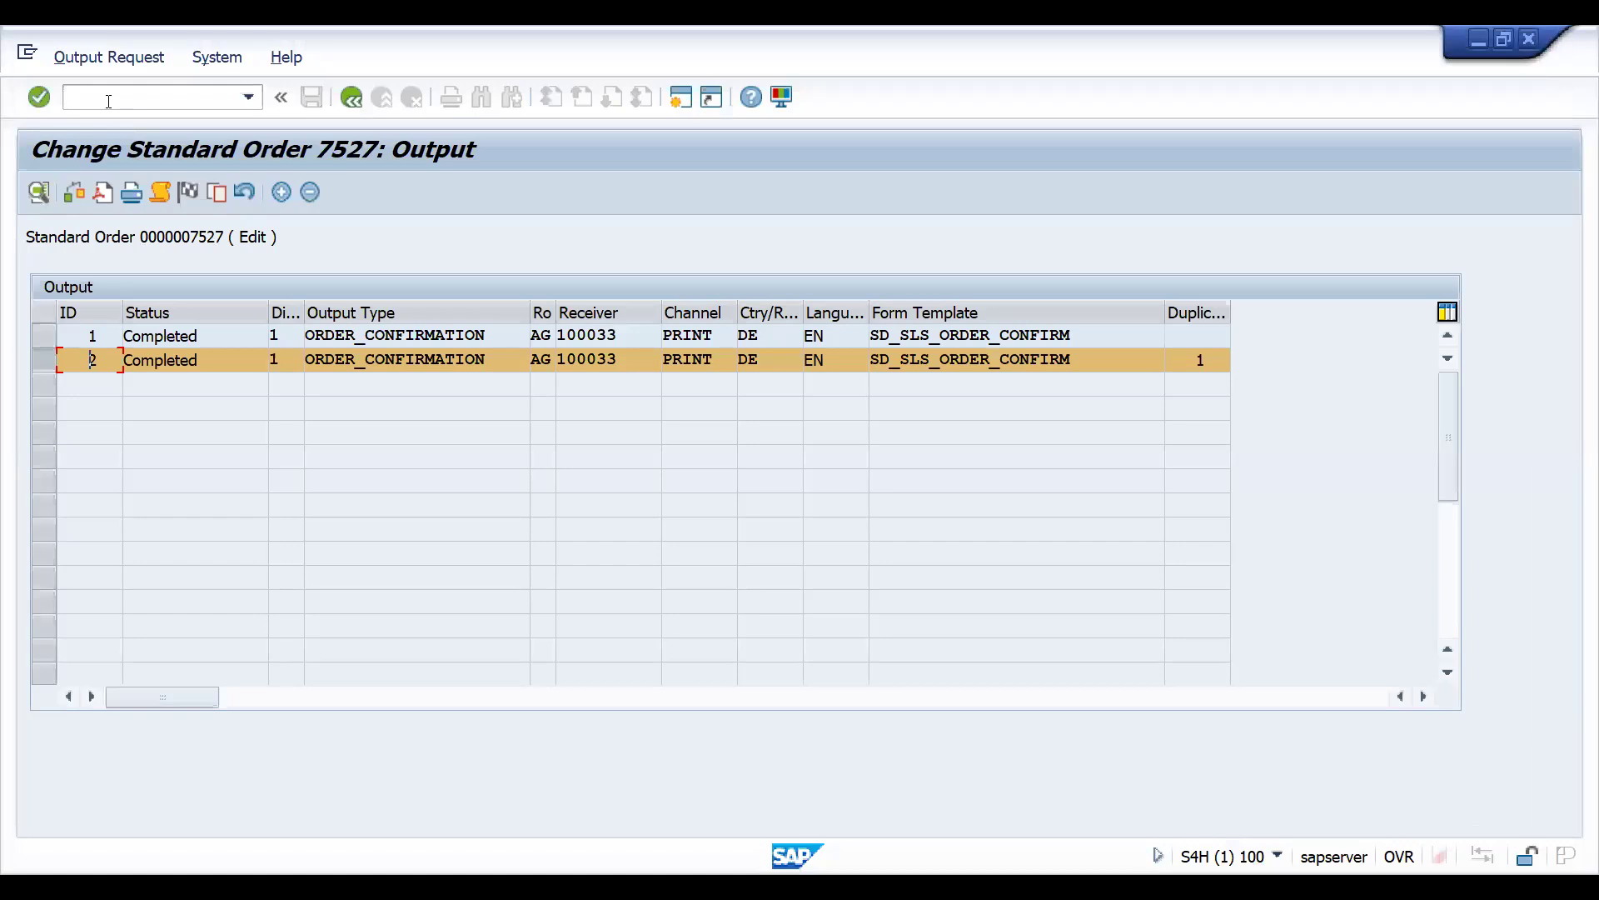
{"action": "left_click", "coordinate": [108, 101]}
{"action": "type", "text": "/N"}
{"action": "type", "text": "OPD"}
{"action": "key", "text": "Return"}
{"action": "left_click", "coordinate": [583, 498]}
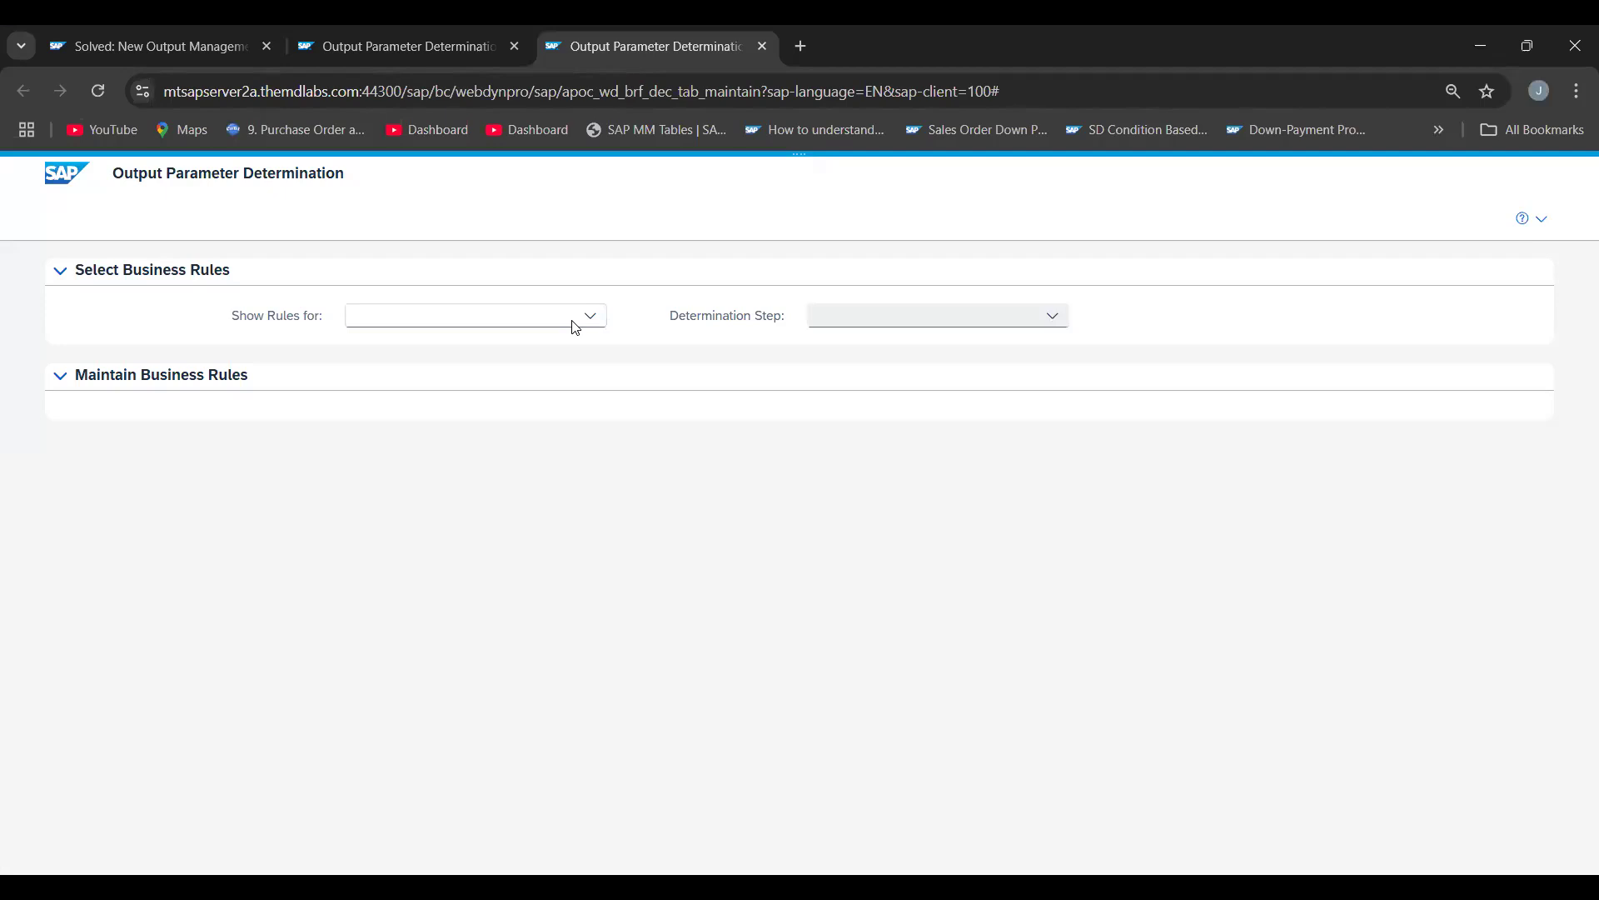
Show the Sales Document business rules for the Output Type determination step.
{"action": "left_click", "coordinate": [572, 321]}
{"action": "key", "text": "s"}
{"action": "key", "text": "s"}
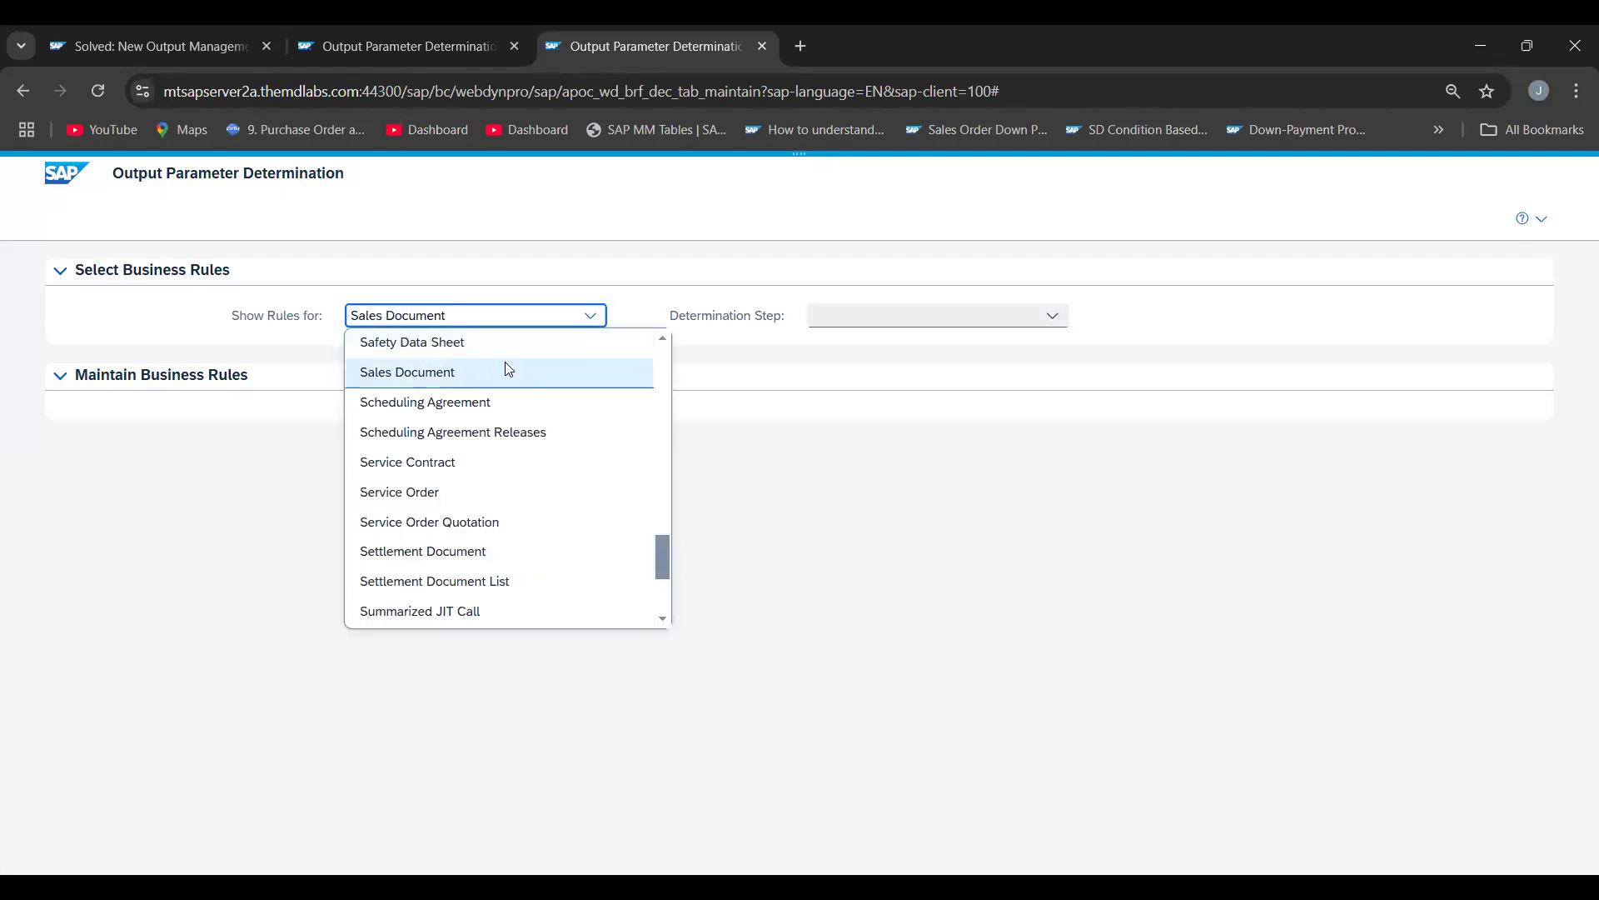
{"action": "left_click", "coordinate": [505, 366]}
{"action": "left_click", "coordinate": [846, 316]}
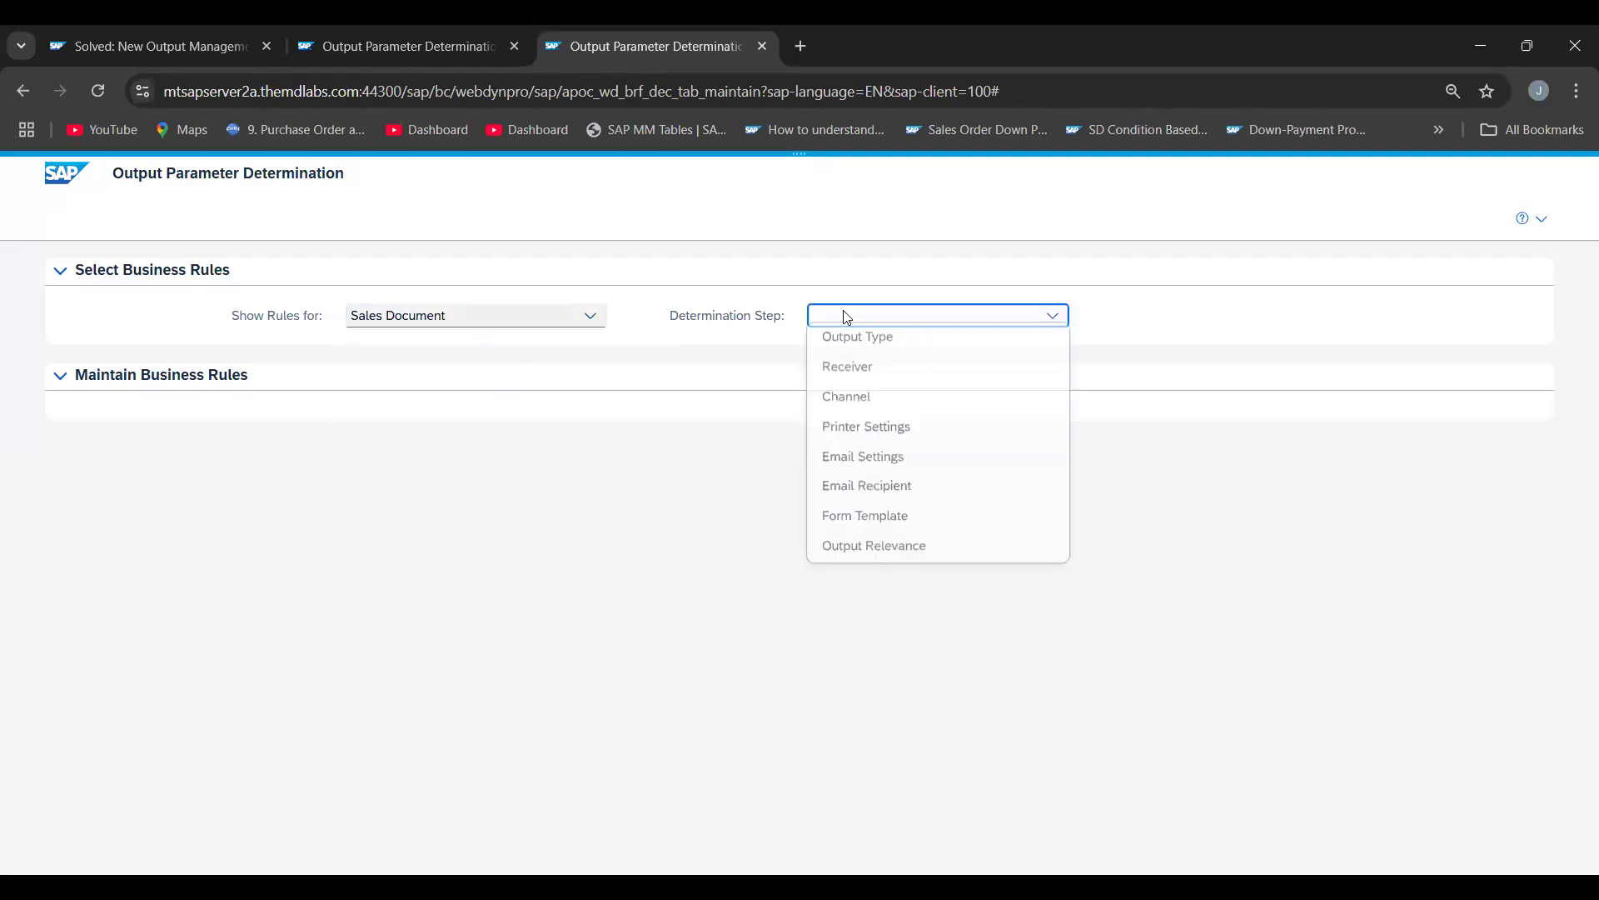
{"action": "left_click", "coordinate": [844, 355]}
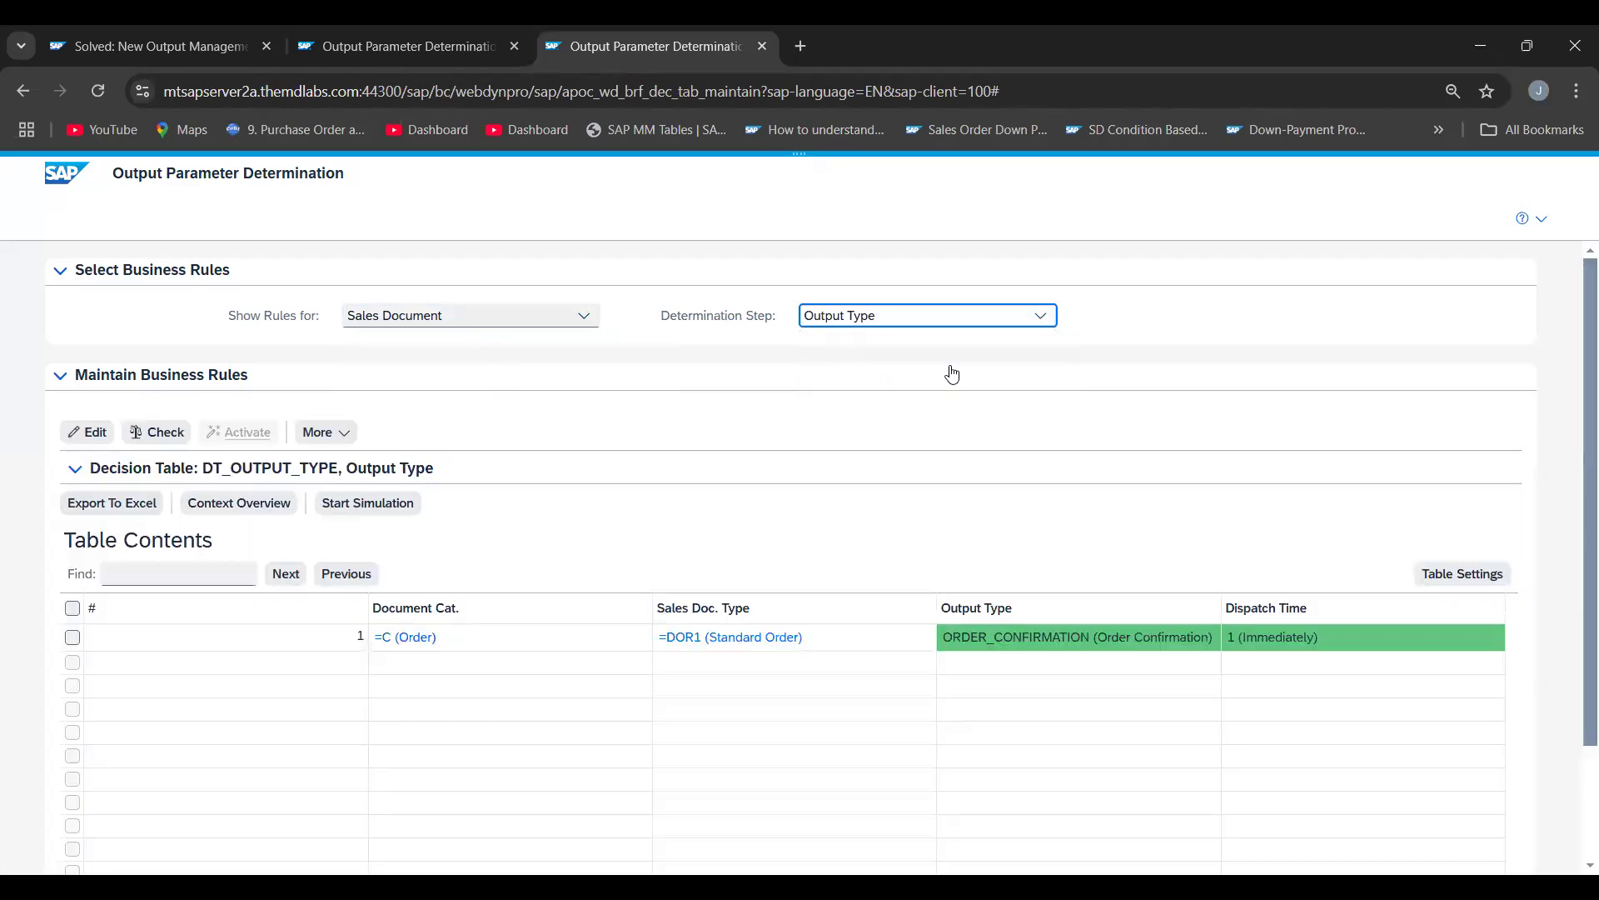
Show the Form Template determination step and examine the condition and result columns in its table settings.
{"action": "left_click", "coordinate": [878, 321]}
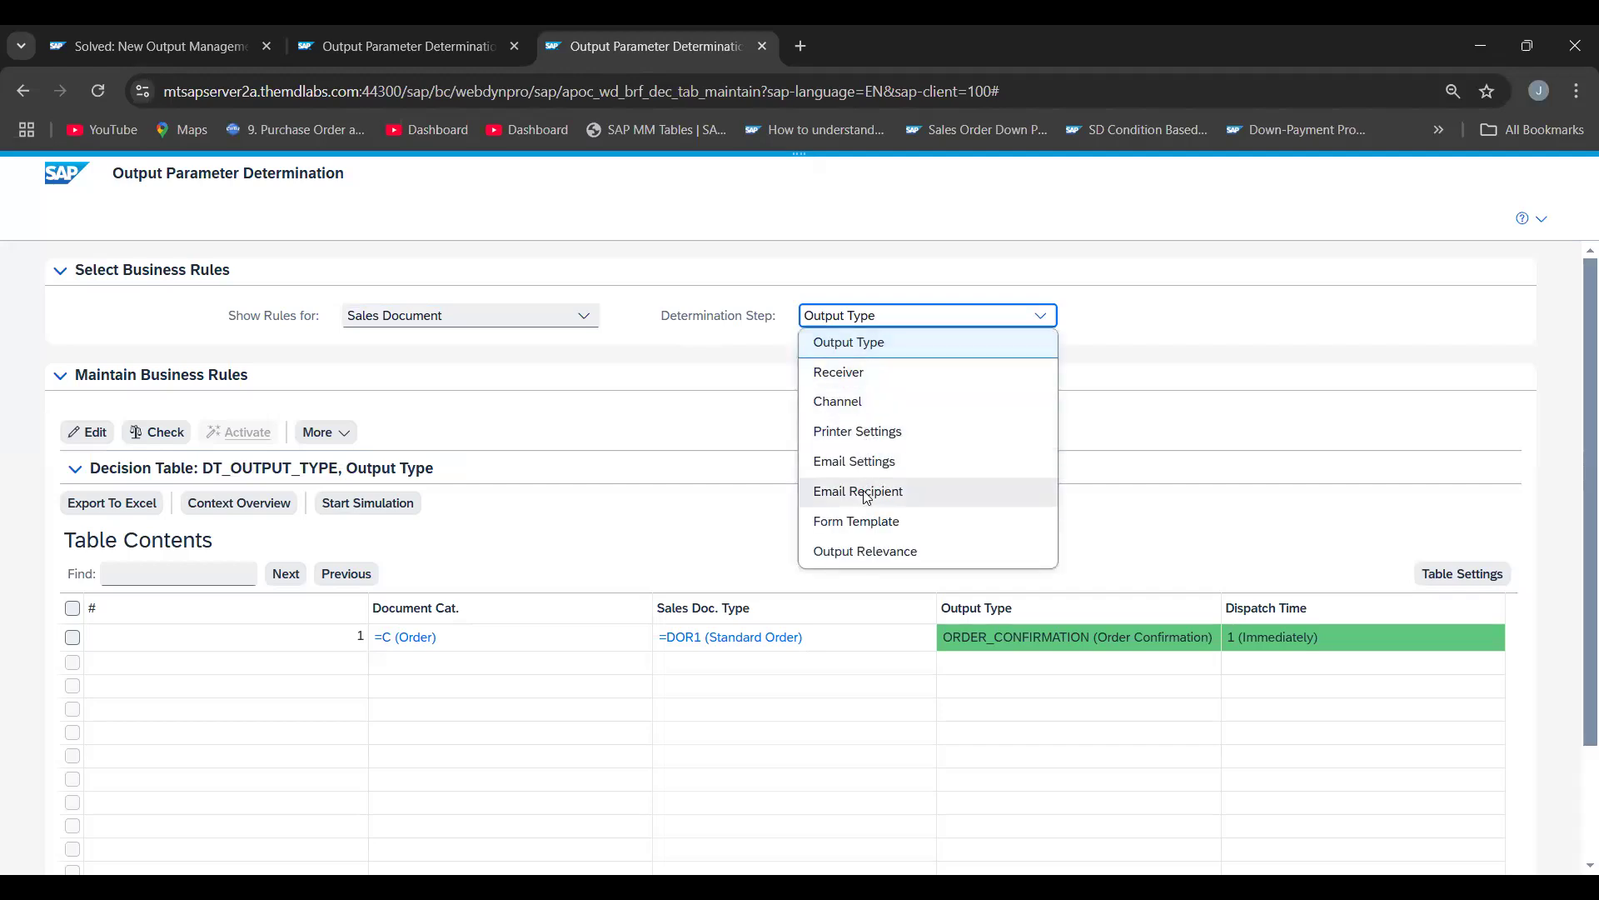
{"action": "left_click", "coordinate": [865, 519]}
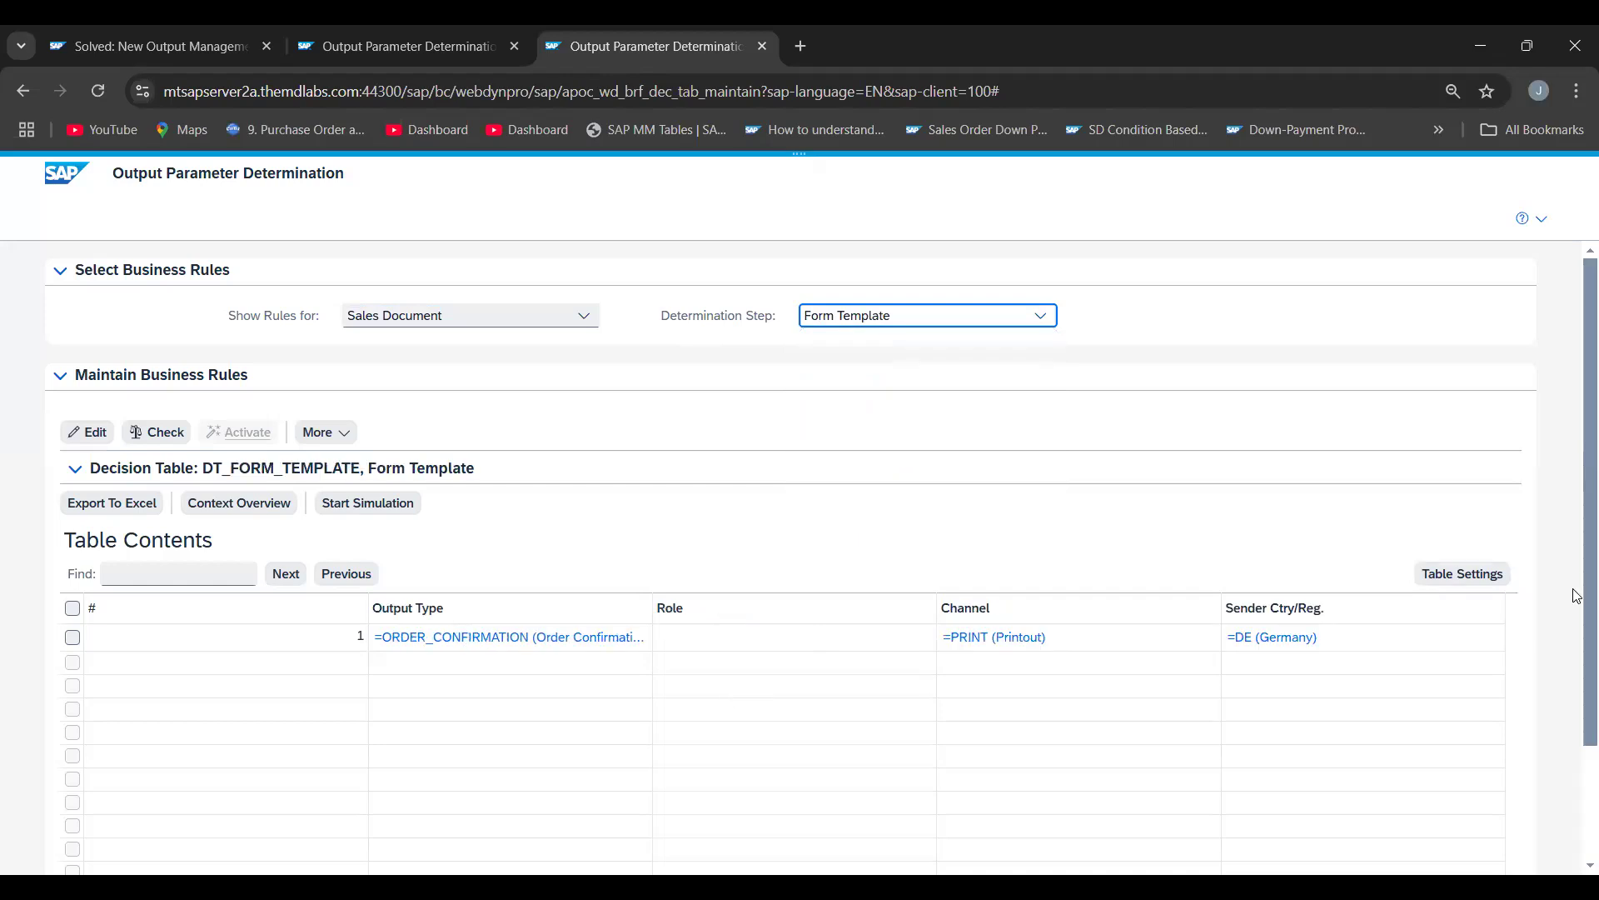
{"action": "scroll", "coordinate": [1576, 754], "scroll_direction": "down", "scroll_amount": 2}
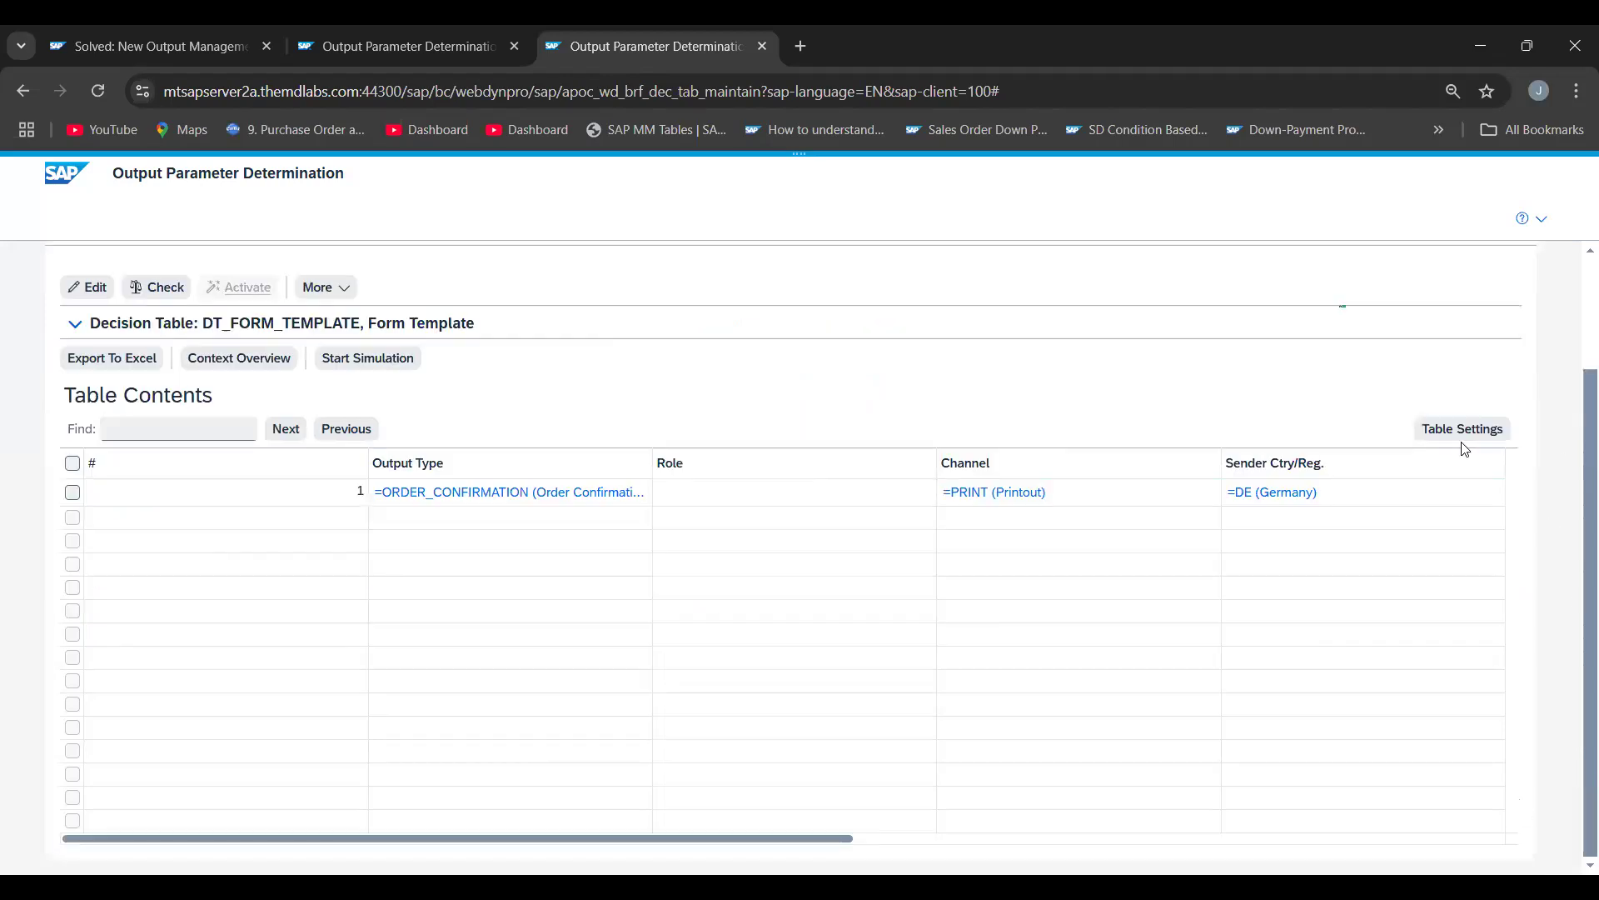
{"action": "left_click", "coordinate": [1439, 428]}
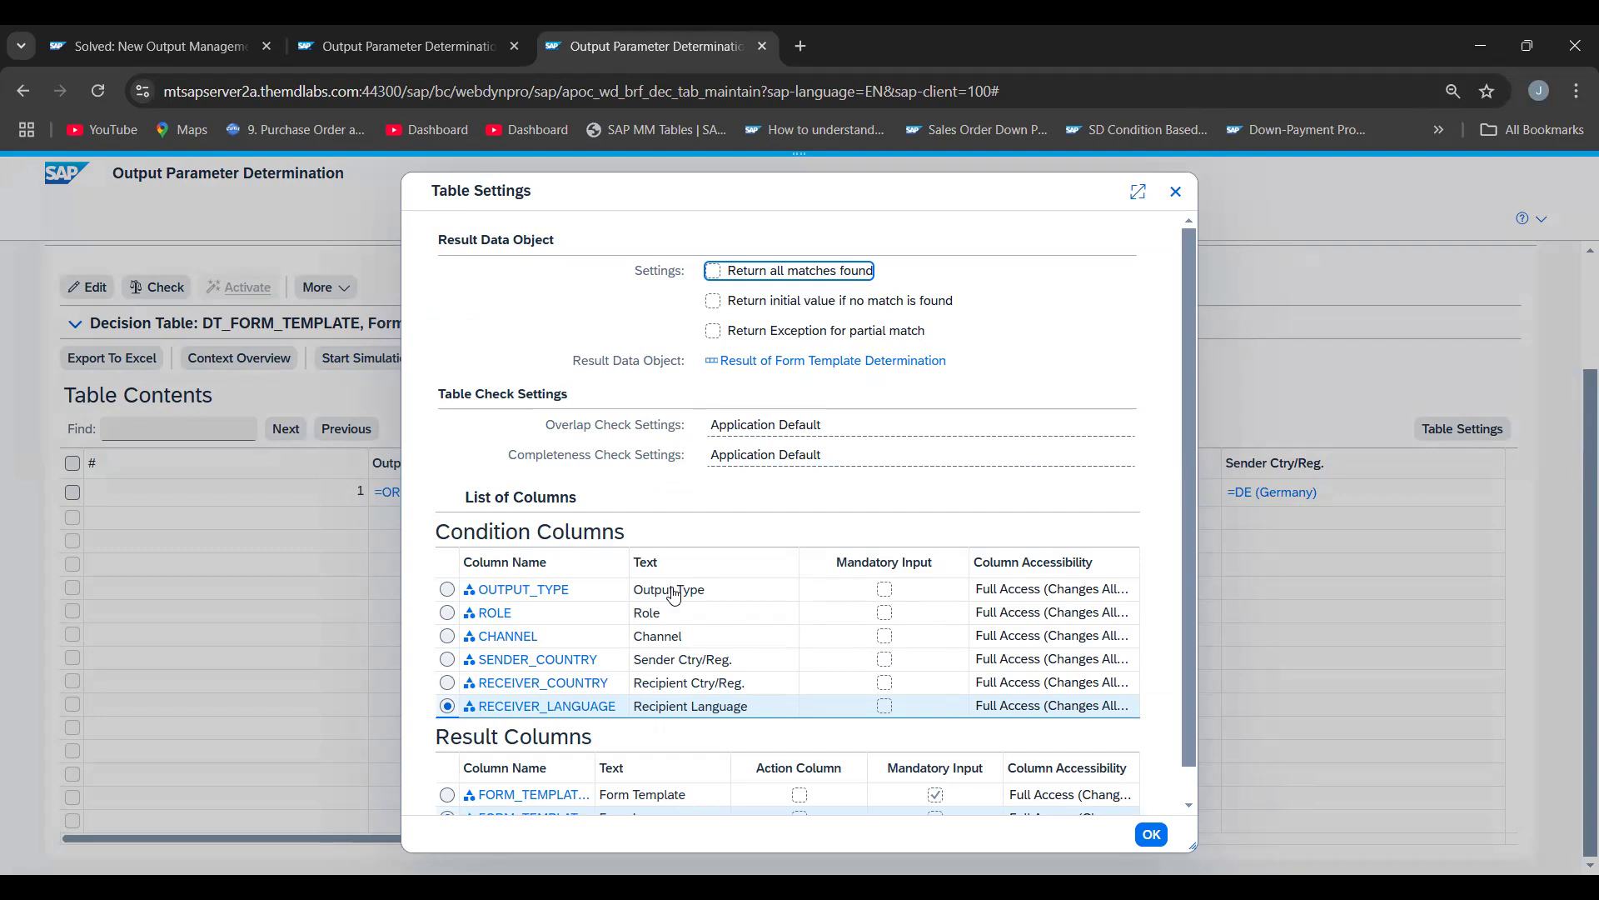
{"action": "left_click_drag", "start_coordinate": [1194, 688], "coordinate": [1192, 750]}
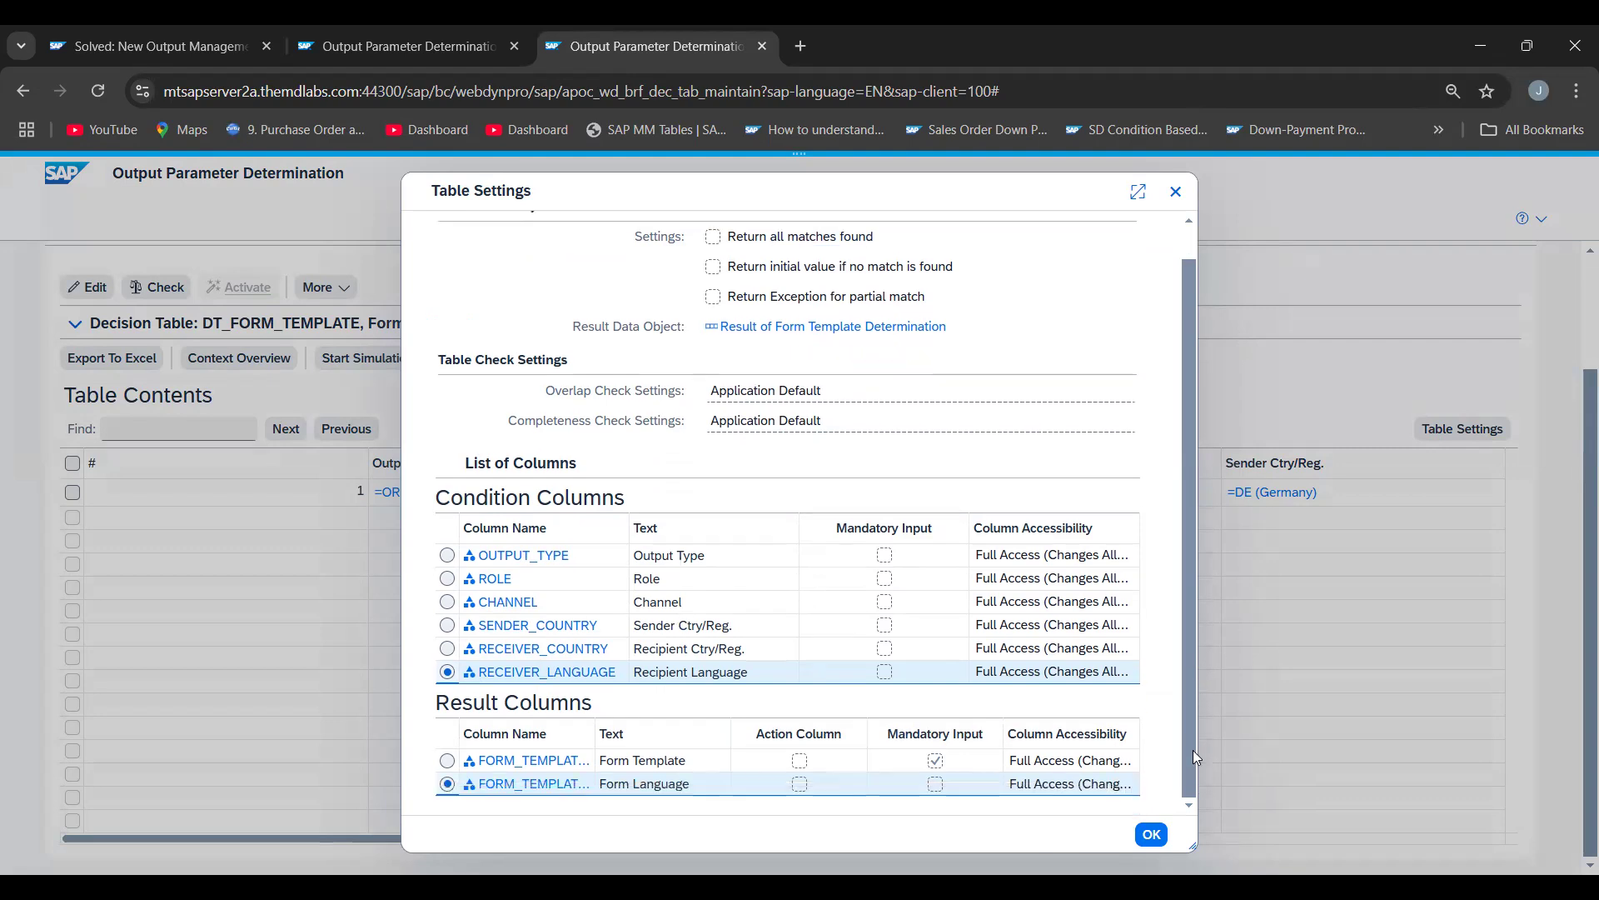
{"action": "left_click", "coordinate": [890, 556]}
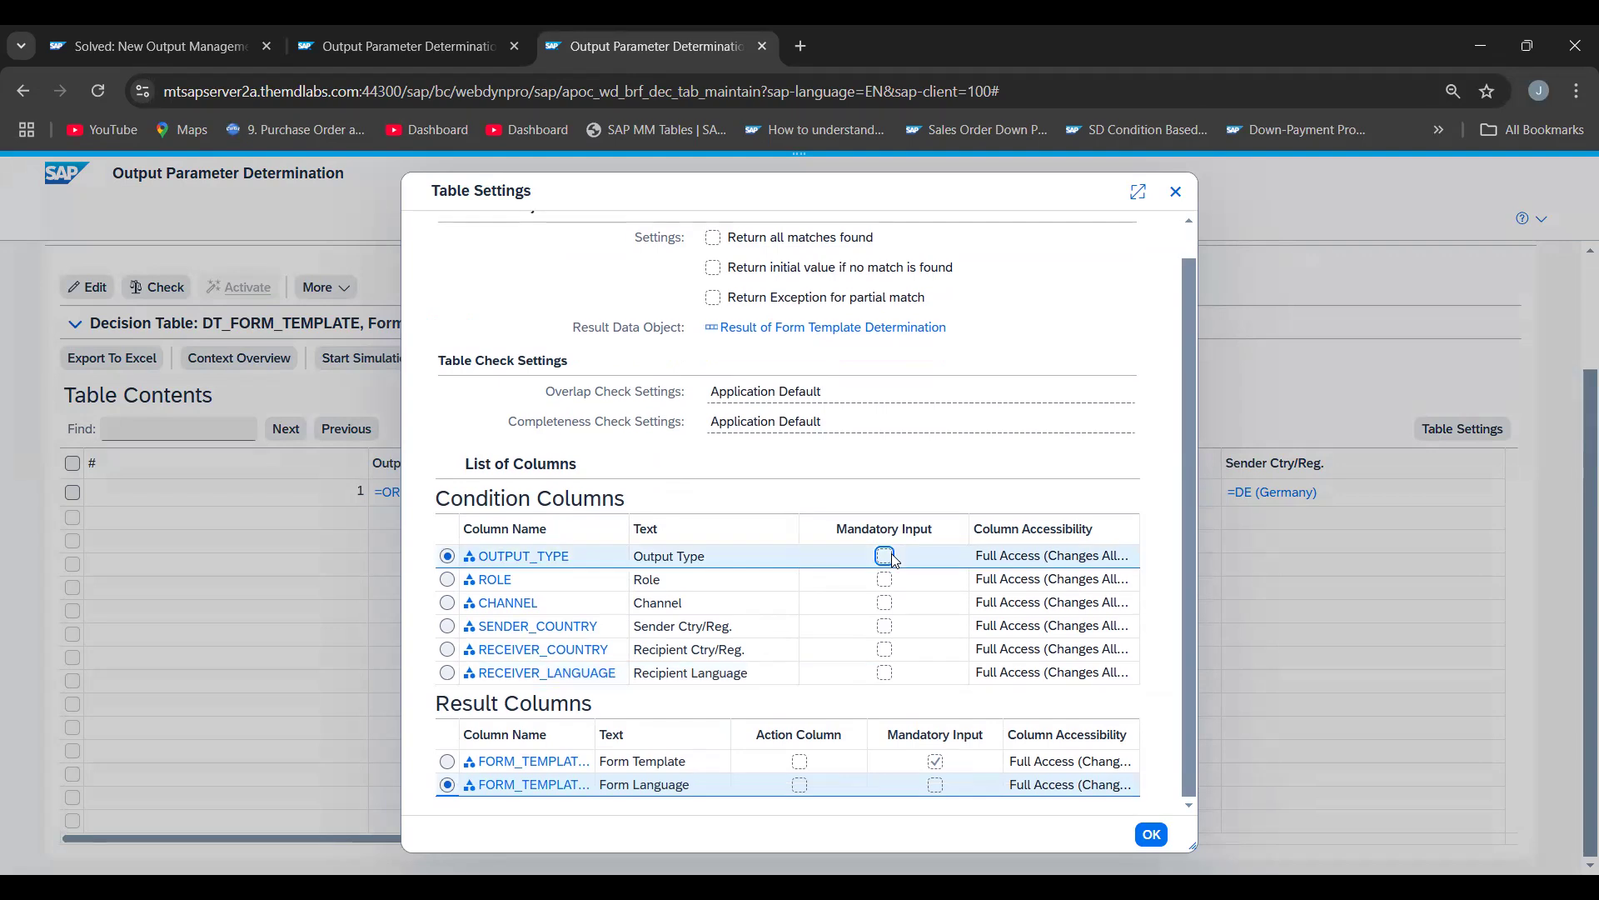
{"action": "left_click", "coordinate": [905, 703]}
{"action": "left_click", "coordinate": [1175, 192]}
Try making all condition columns of the Form Template decision table mandatory input.
{"action": "left_click", "coordinate": [85, 287]}
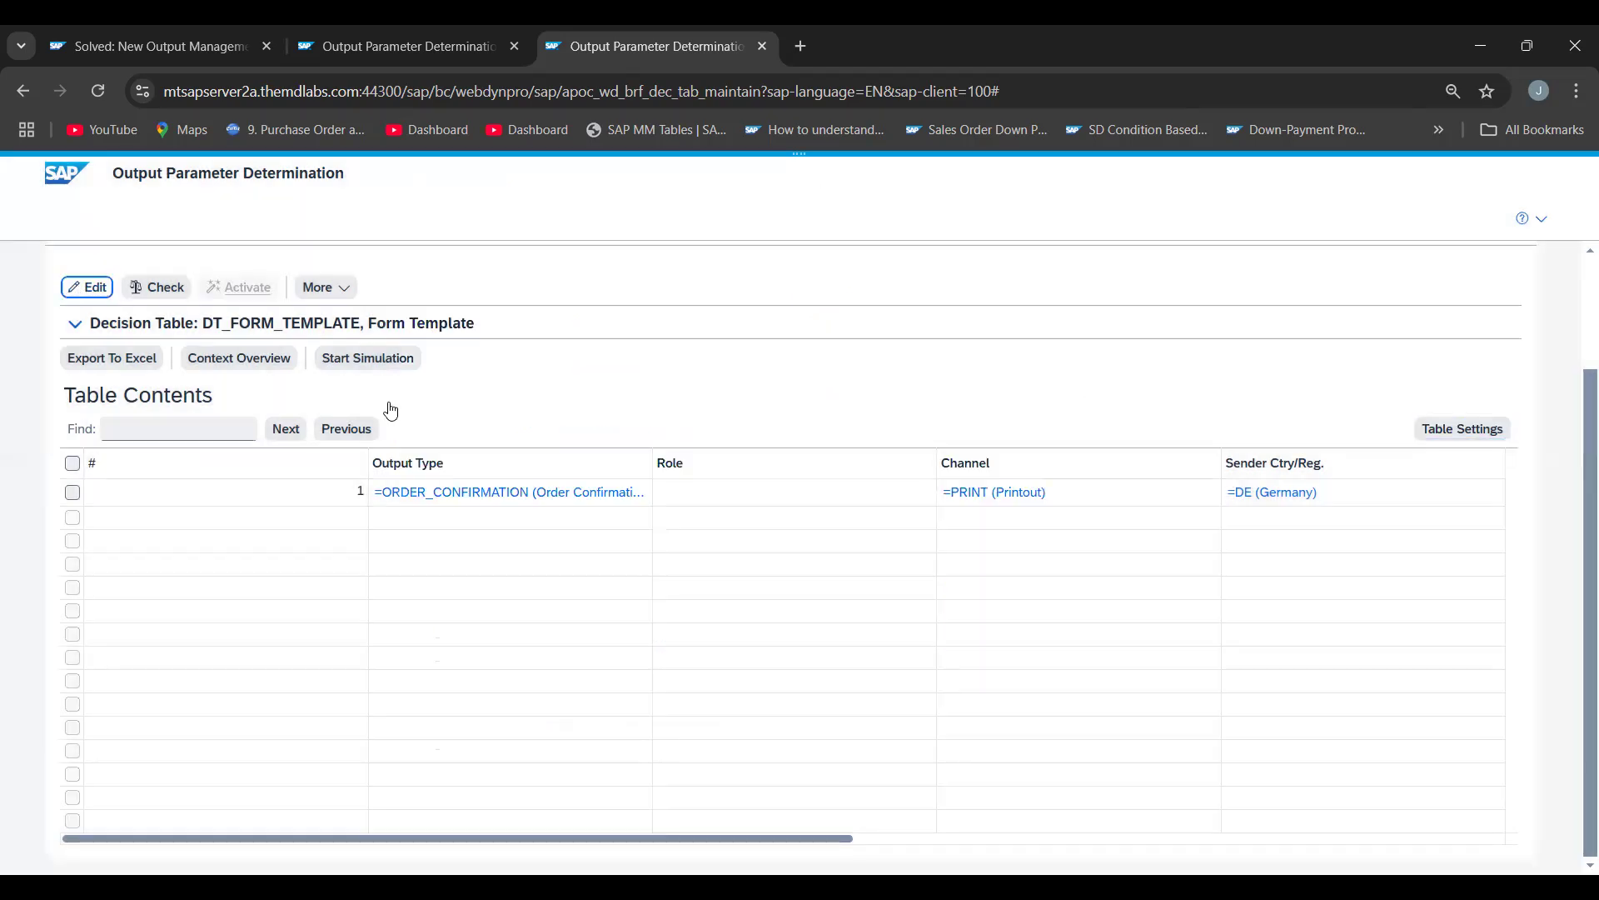
{"action": "left_click", "coordinate": [1431, 436]}
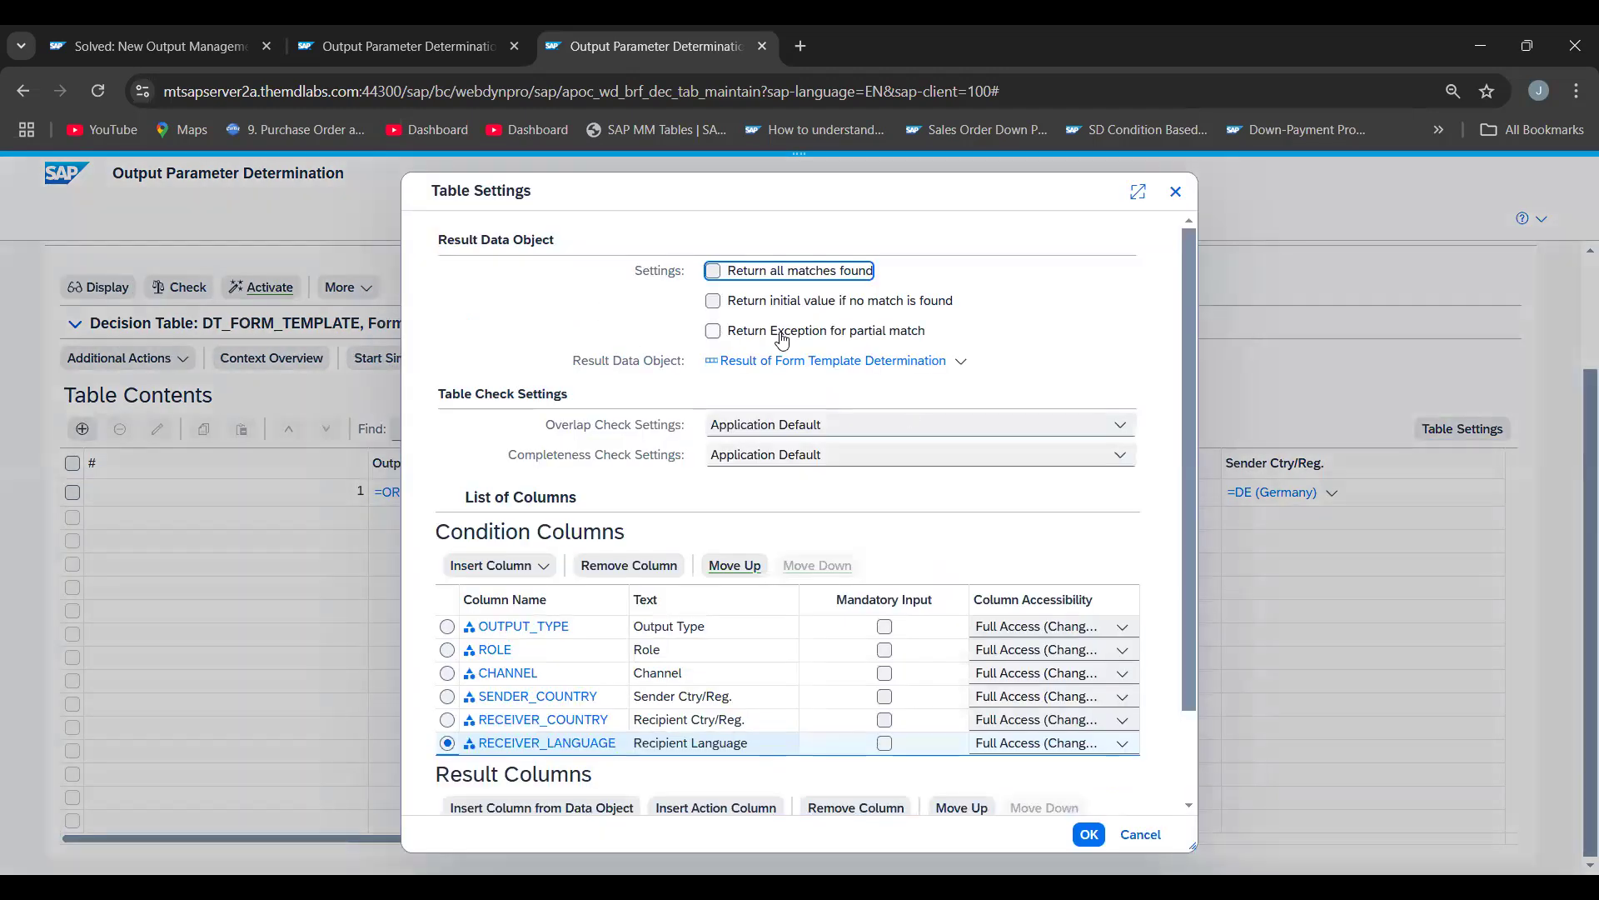
{"action": "left_click", "coordinate": [884, 628]}
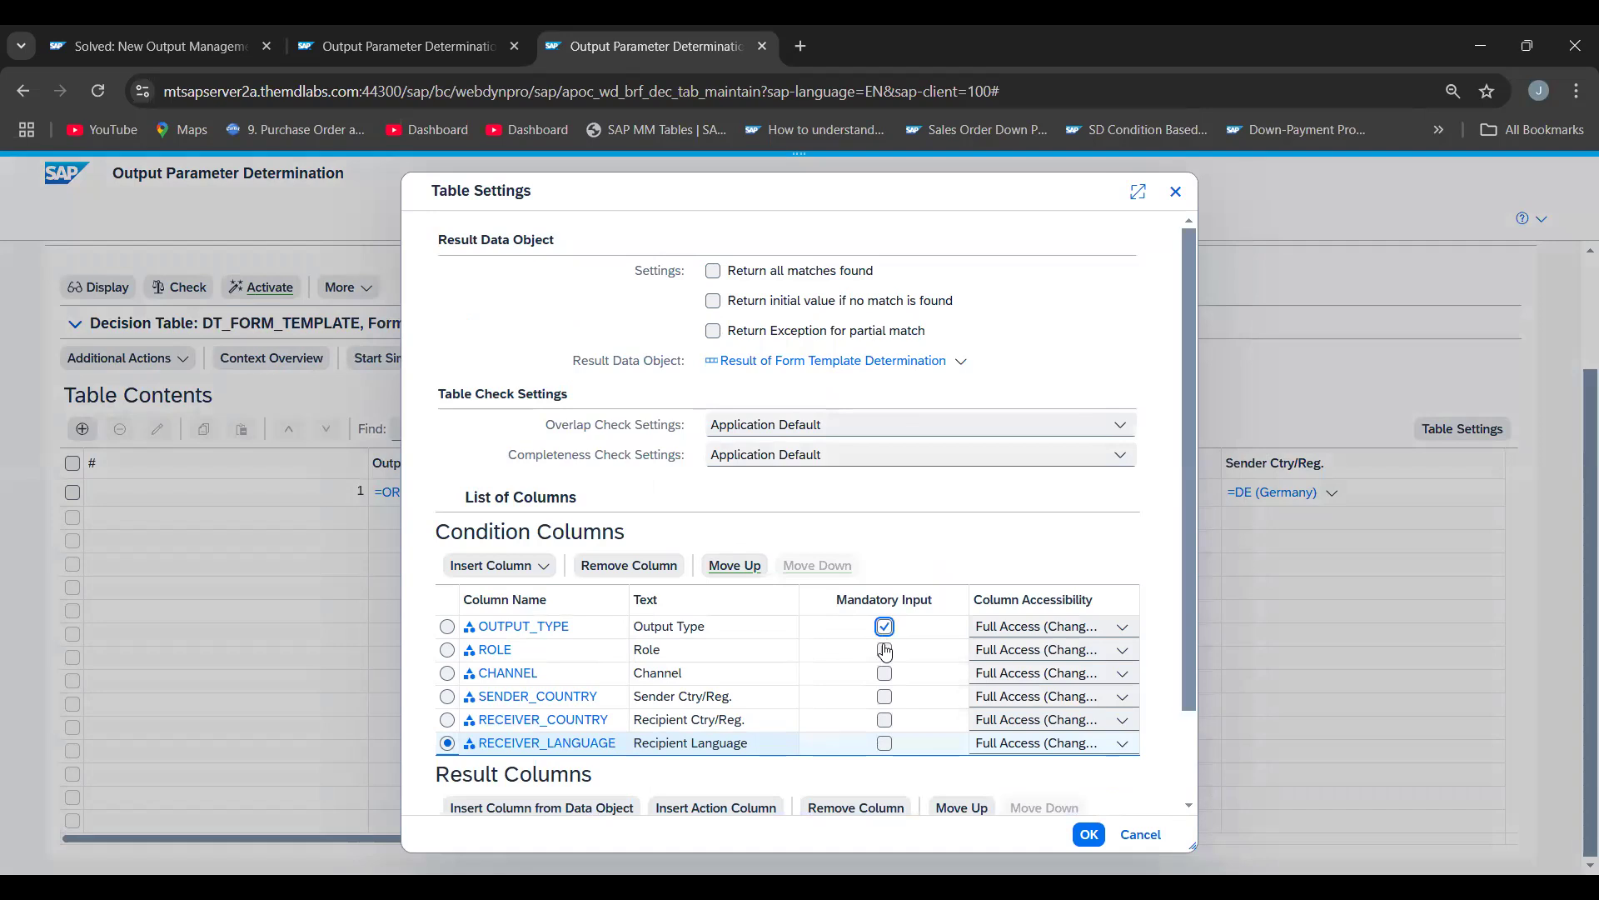
{"action": "left_click", "coordinate": [884, 650]}
{"action": "left_click", "coordinate": [885, 673]}
{"action": "left_click", "coordinate": [885, 718]}
{"action": "key", "text": "Down"}
{"action": "left_click_drag", "start_coordinate": [1183, 643], "coordinate": [1175, 736]}
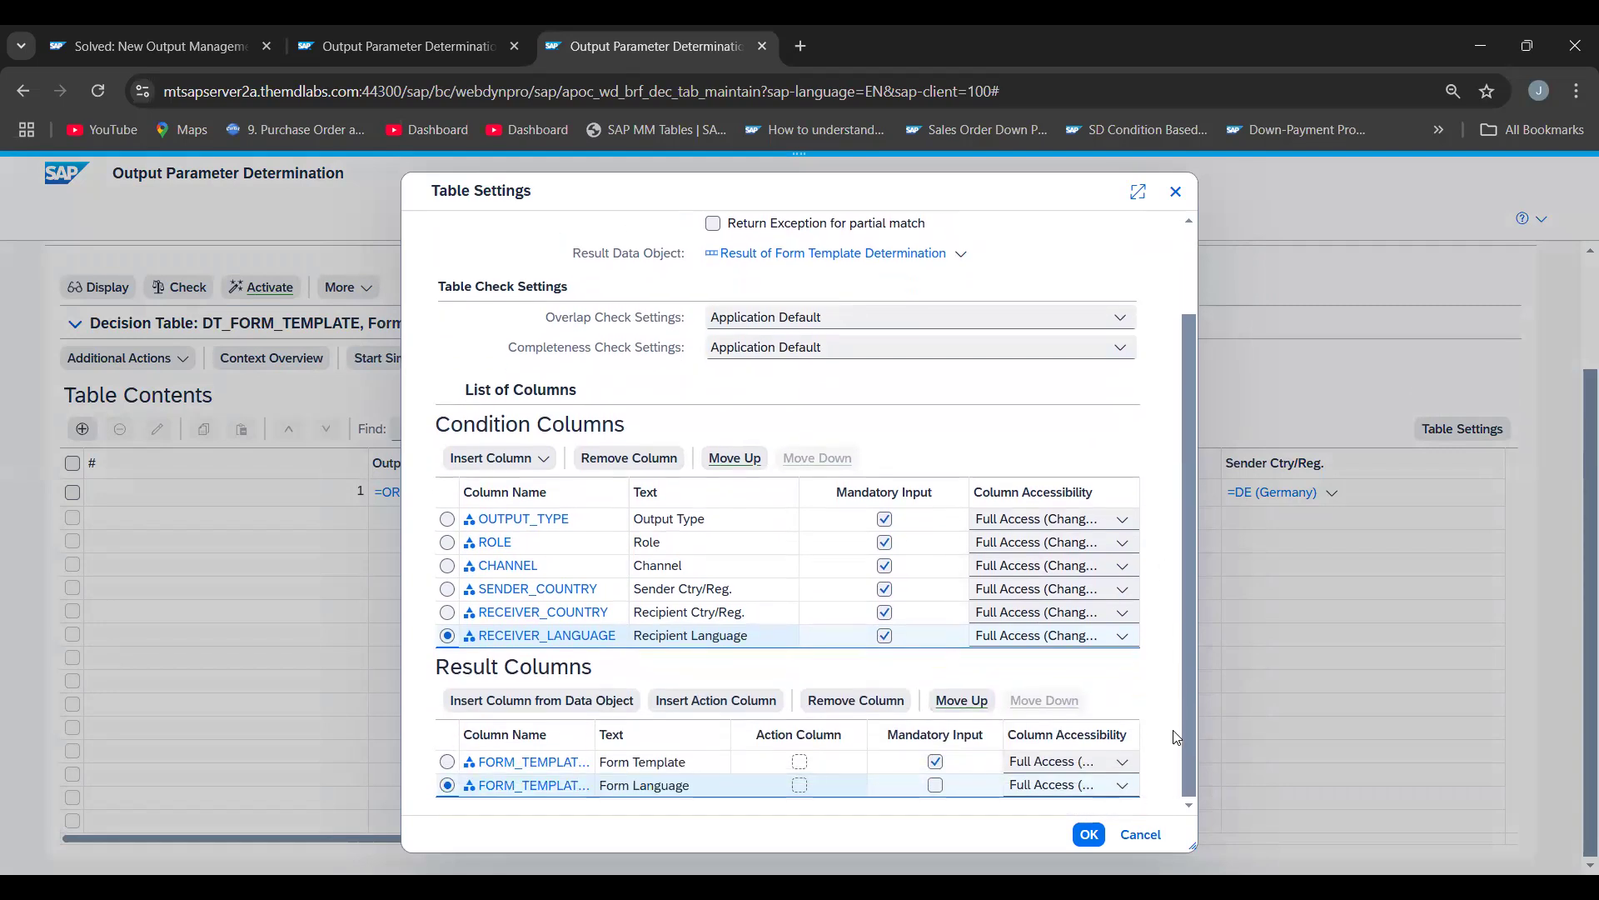
{"action": "scroll", "coordinate": [1175, 736], "scroll_direction": "up", "scroll_amount": 2}
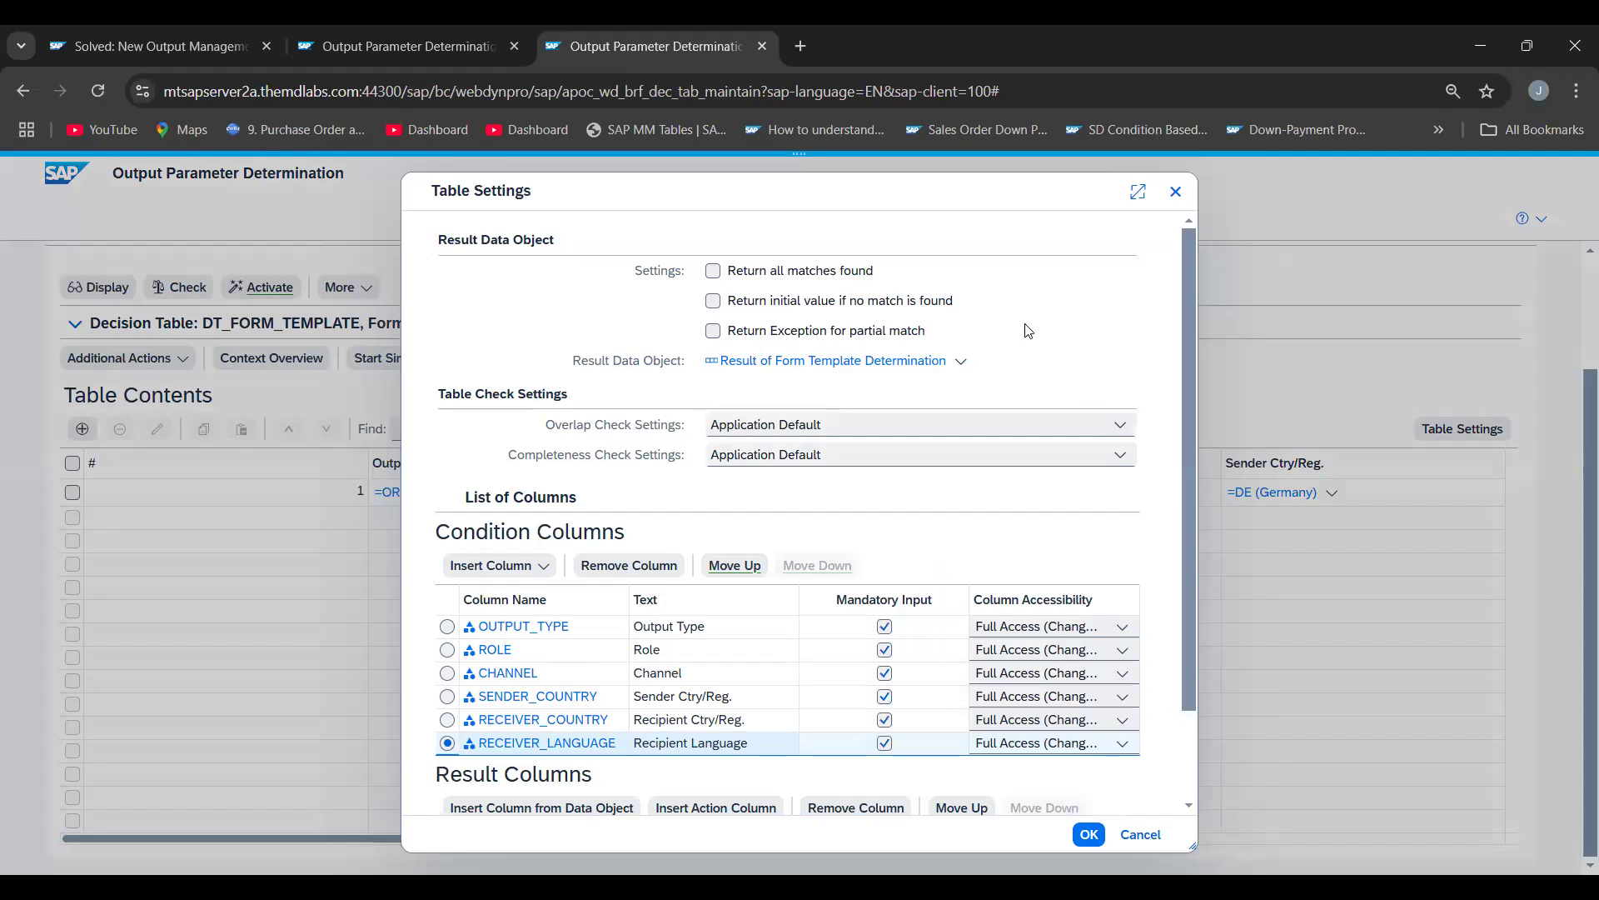
Try enabling Return all matches found, and discard the table settings changes by returning the decision table to display mode.
{"action": "left_click", "coordinate": [722, 273]}
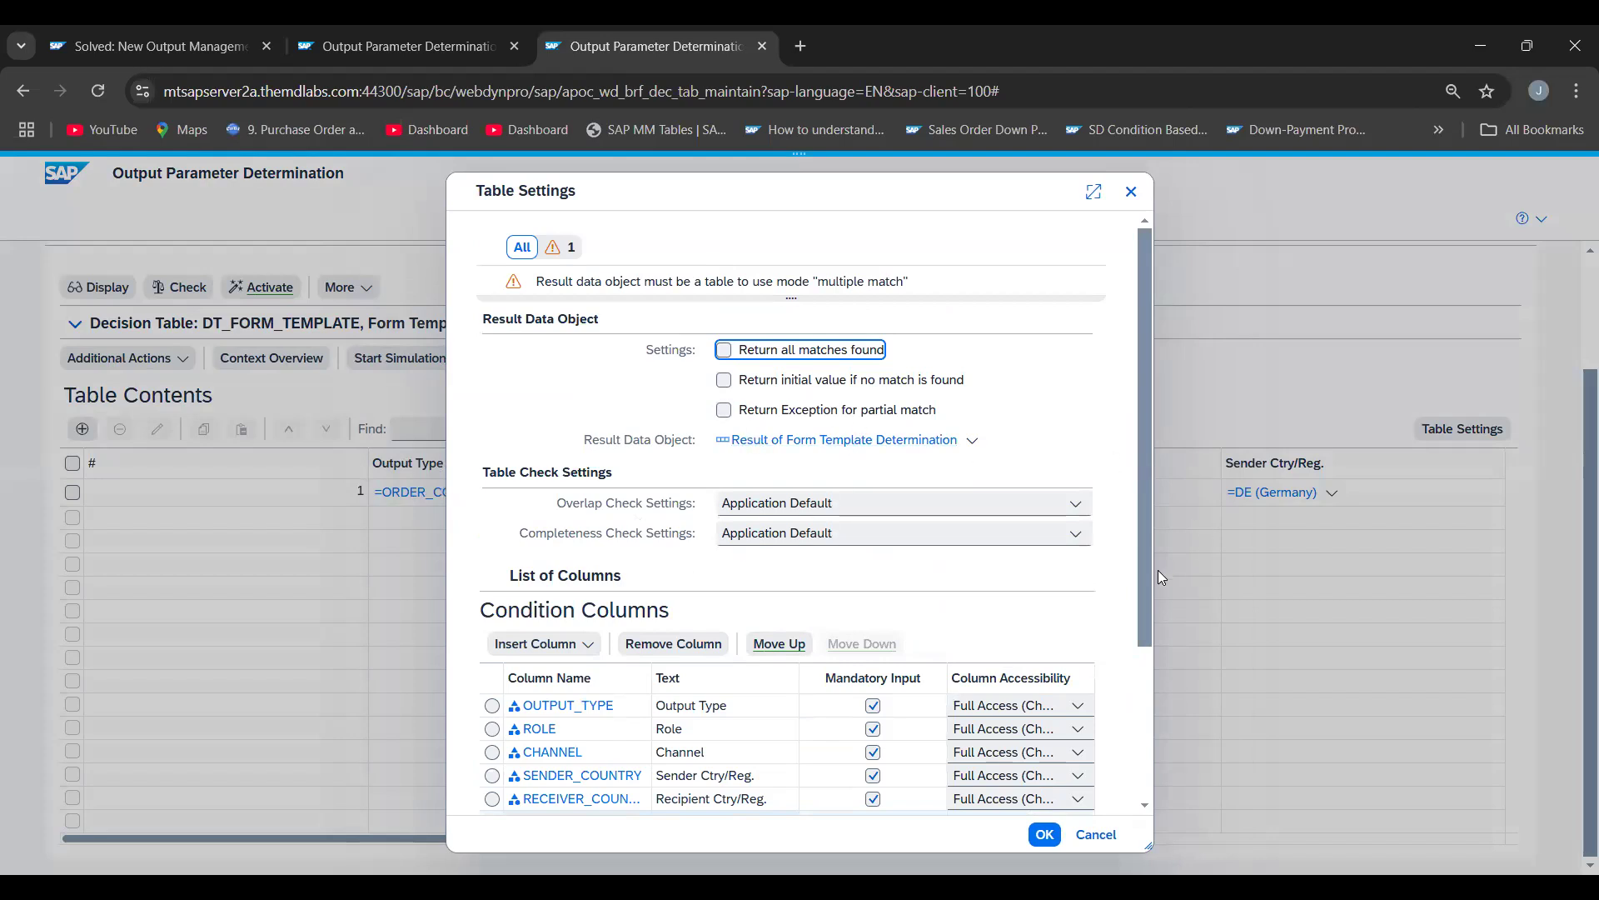
{"action": "left_click_drag", "start_coordinate": [1141, 579], "coordinate": [1130, 625]}
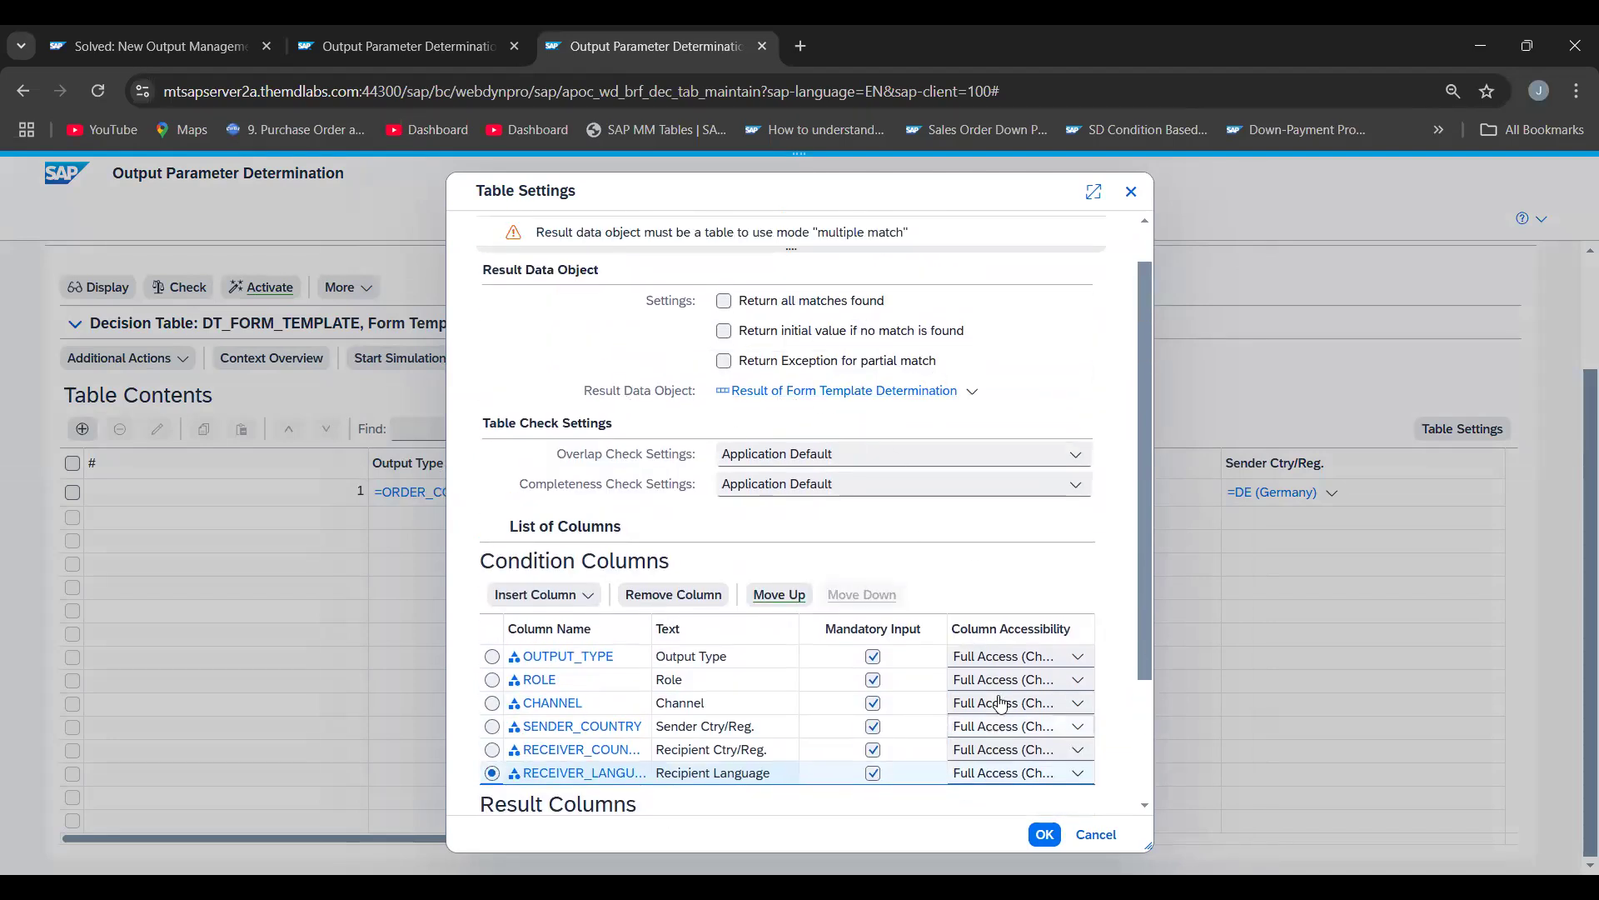
{"action": "left_click", "coordinate": [1096, 834]}
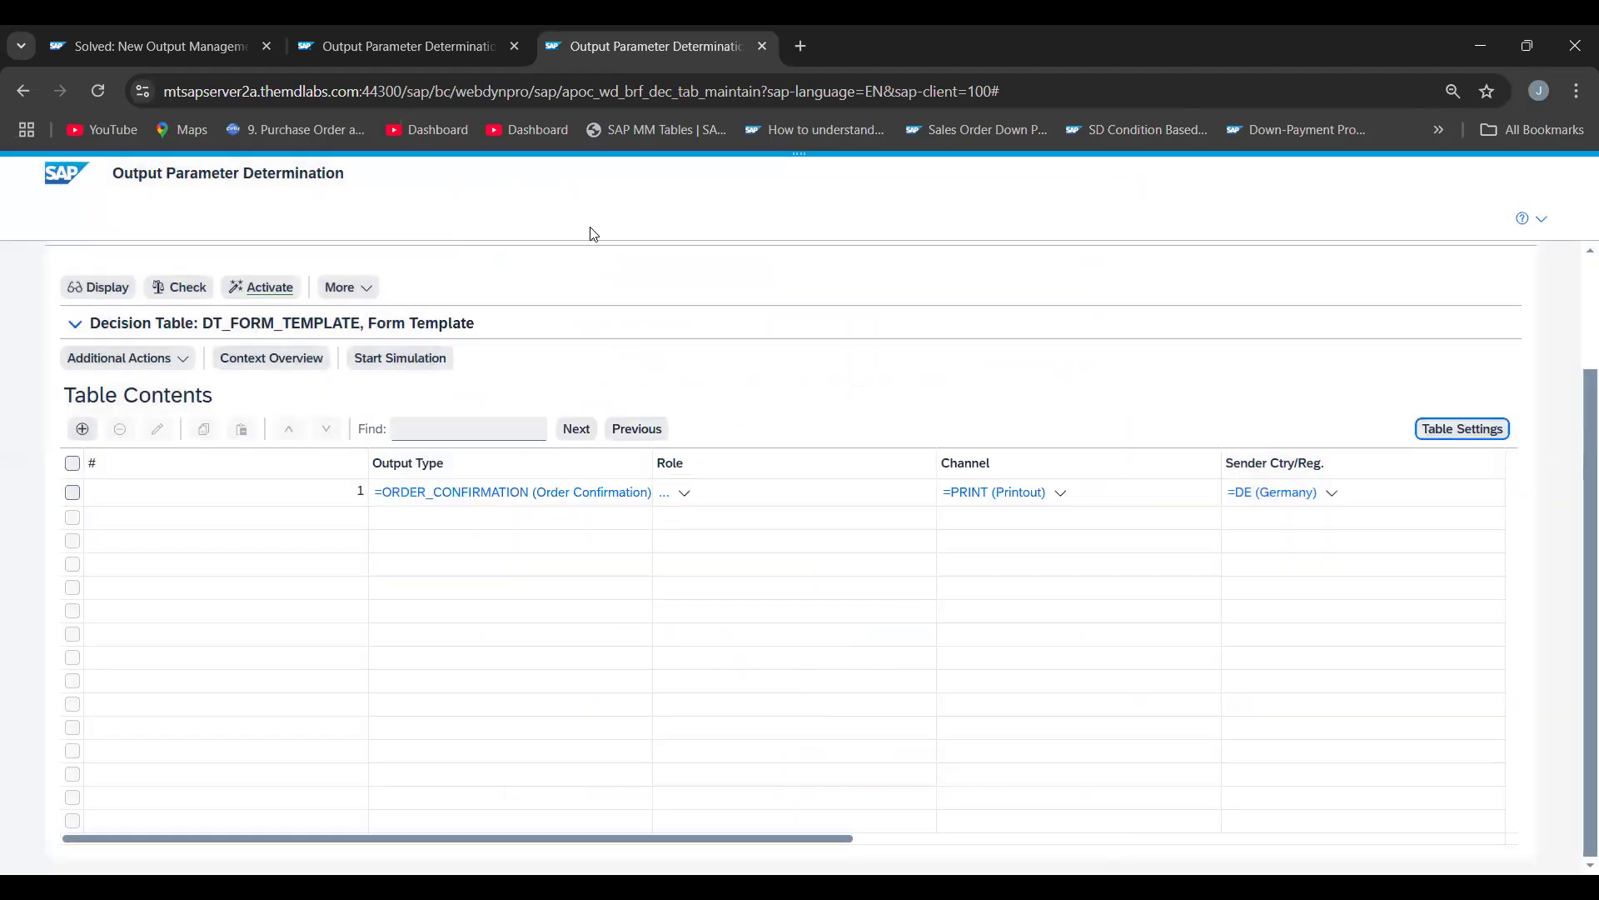
{"action": "left_click", "coordinate": [92, 298]}
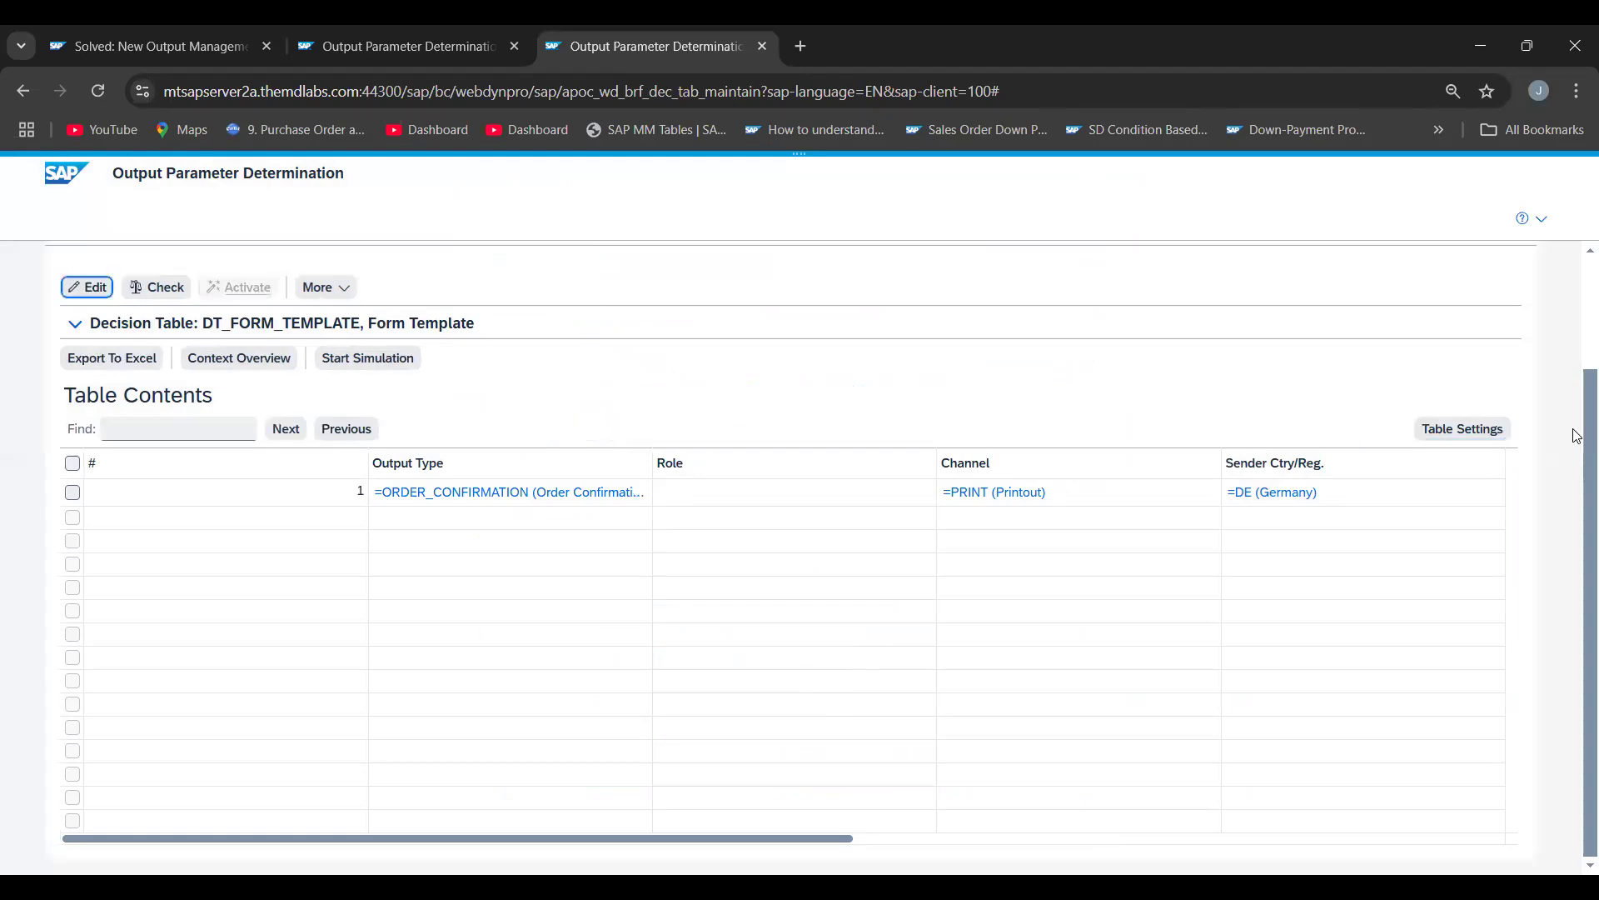
Show the Channel determination step and examine its table settings.
{"action": "scroll", "coordinate": [1166, 375], "scroll_direction": "up", "scroll_amount": 3}
{"action": "left_click", "coordinate": [969, 317]}
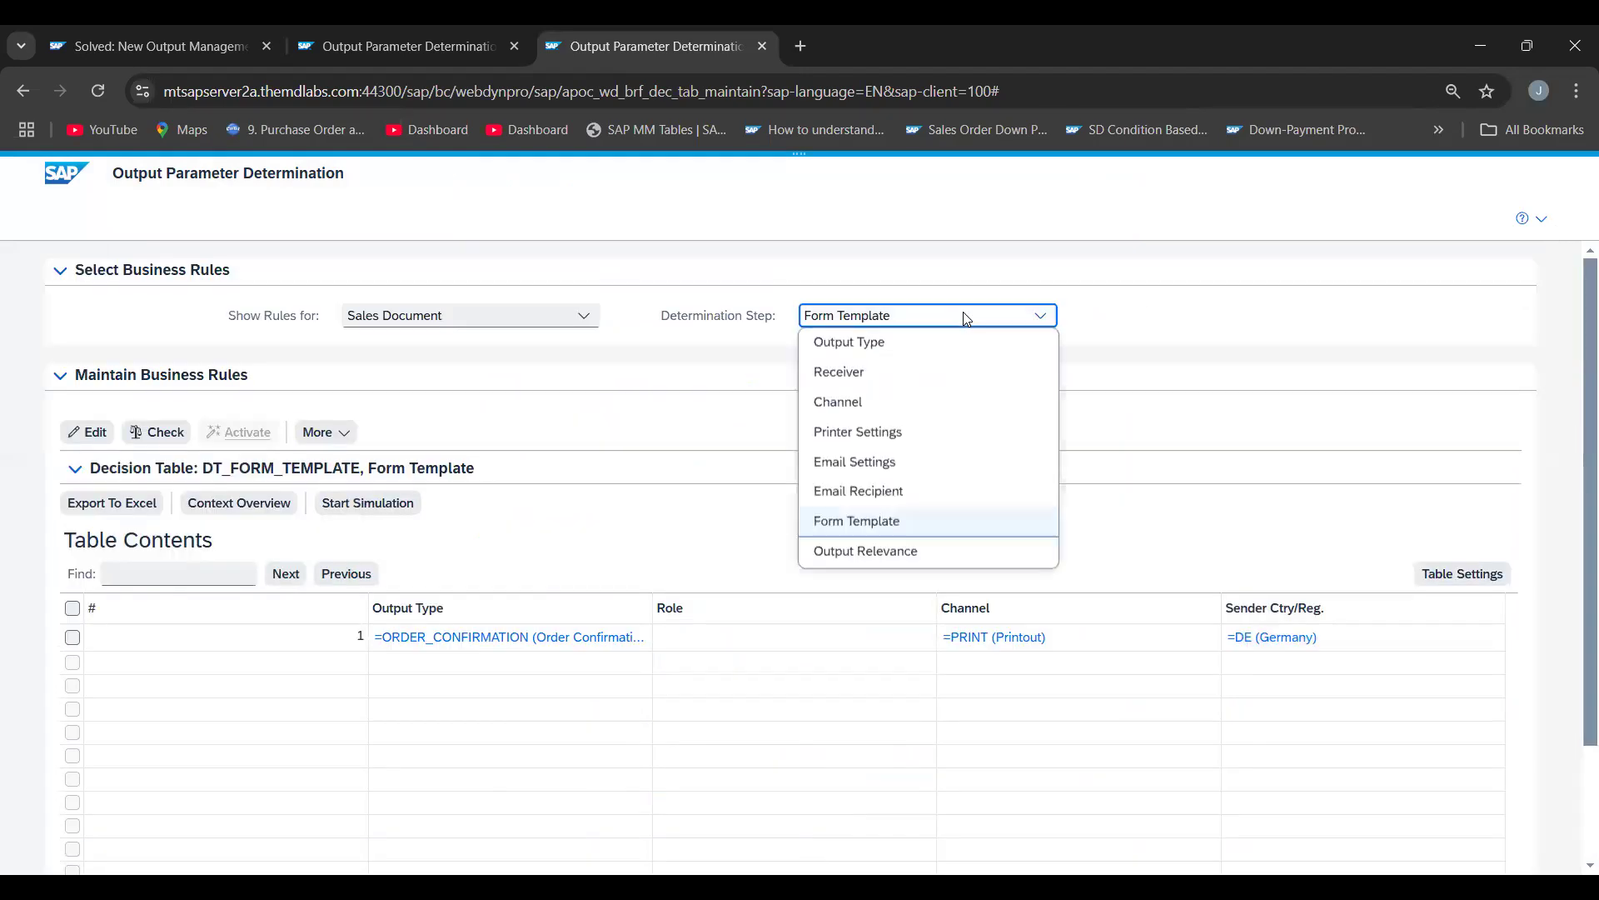
{"action": "left_click", "coordinate": [867, 413]}
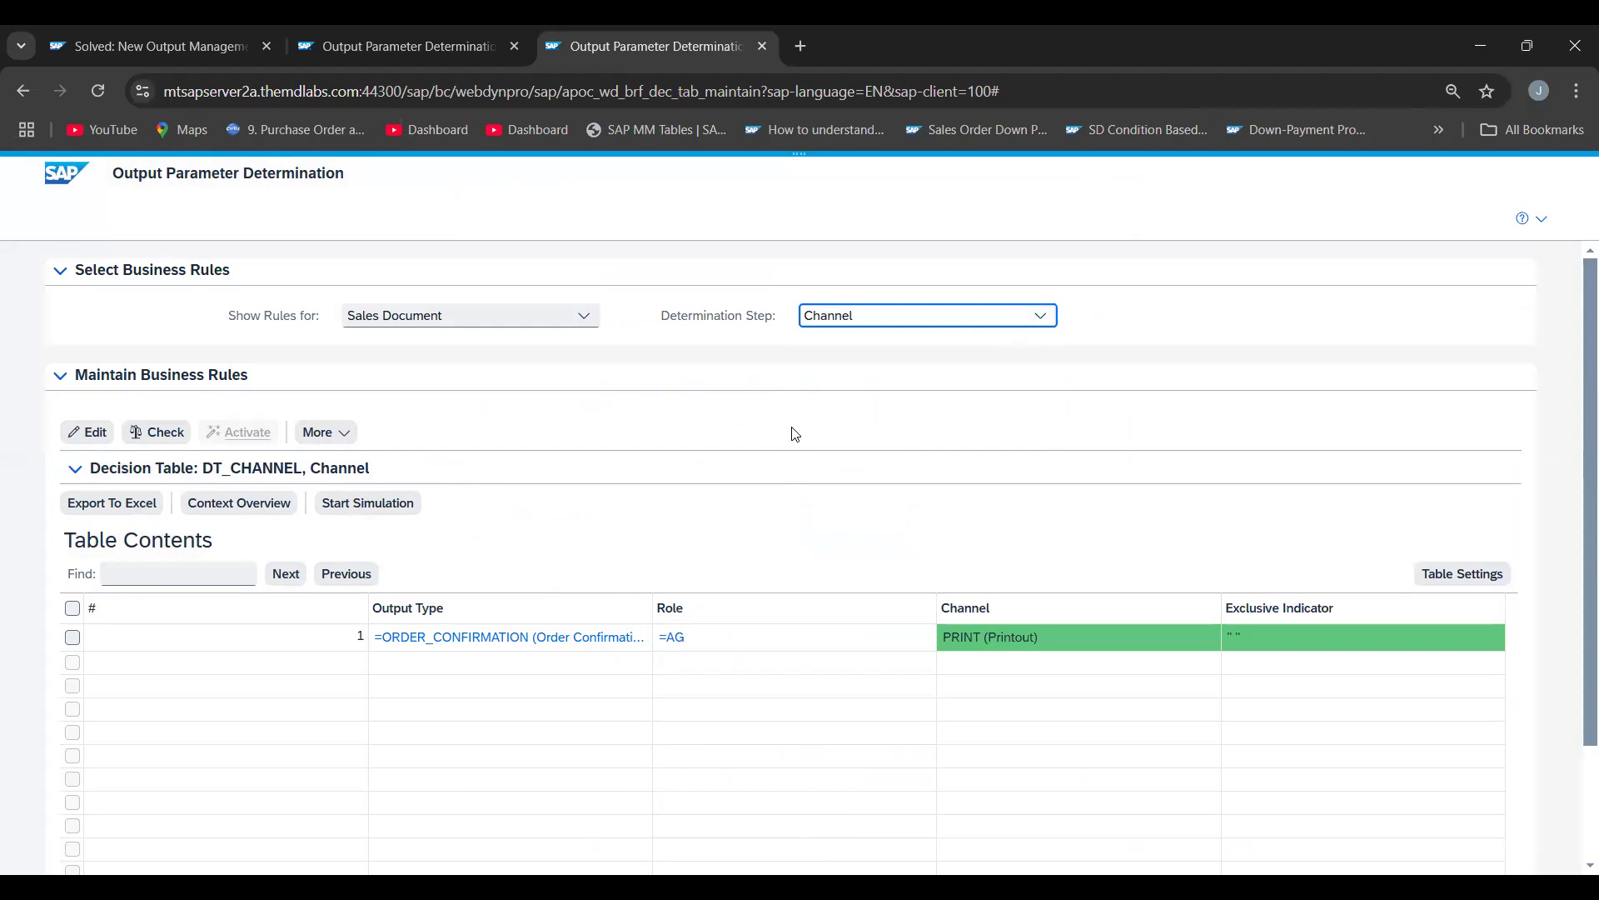
{"action": "left_click", "coordinate": [1466, 575]}
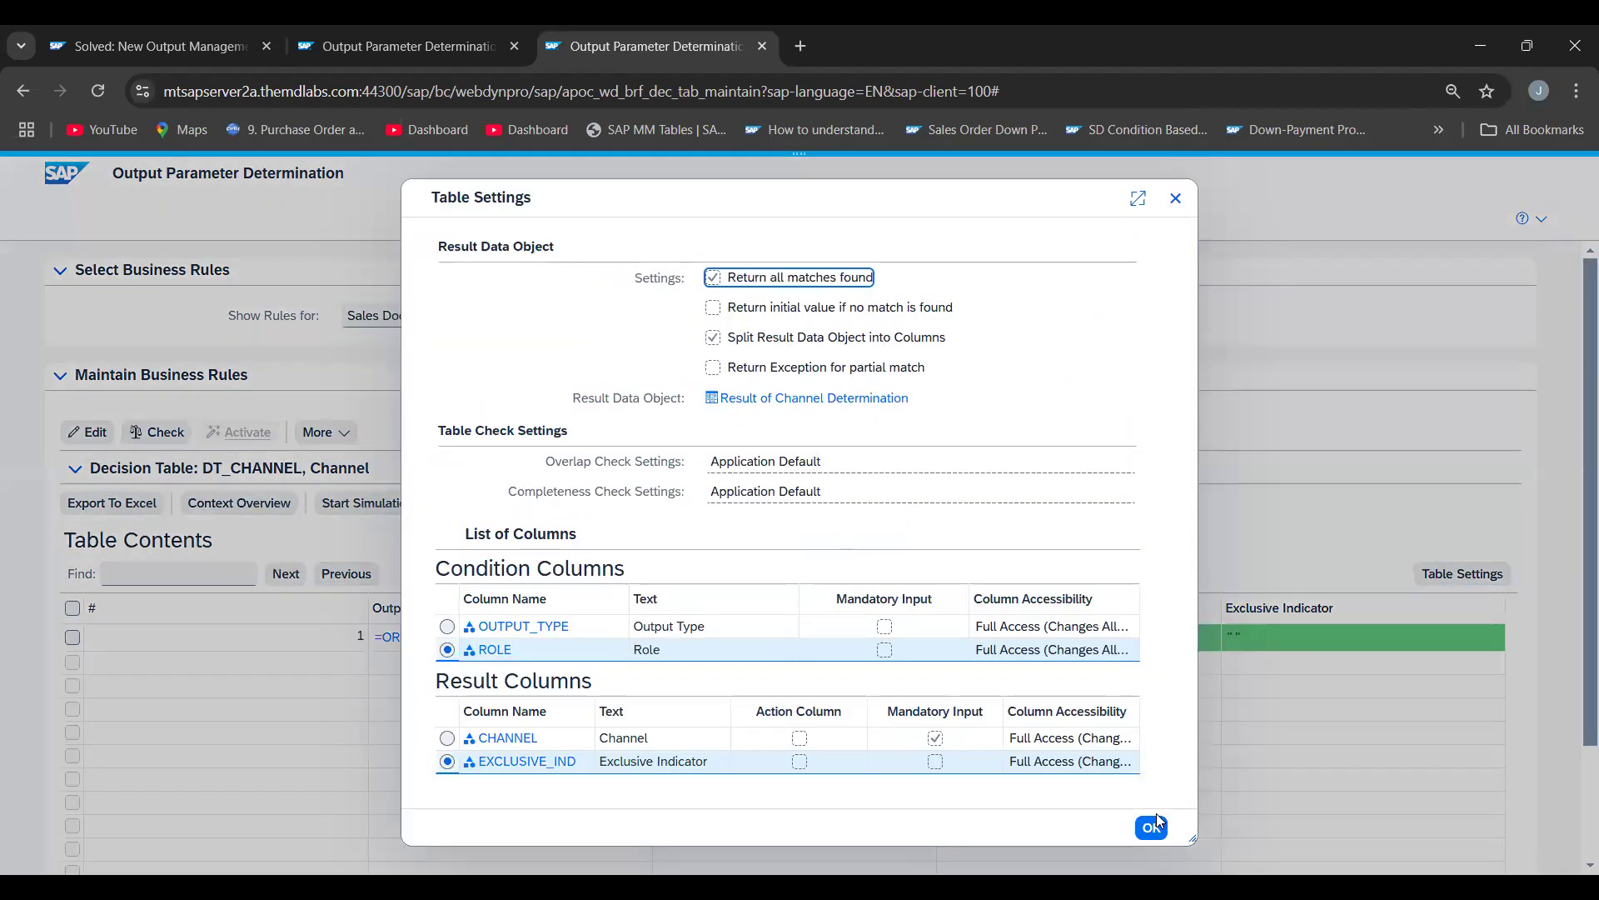
{"action": "left_click", "coordinate": [1175, 198]}
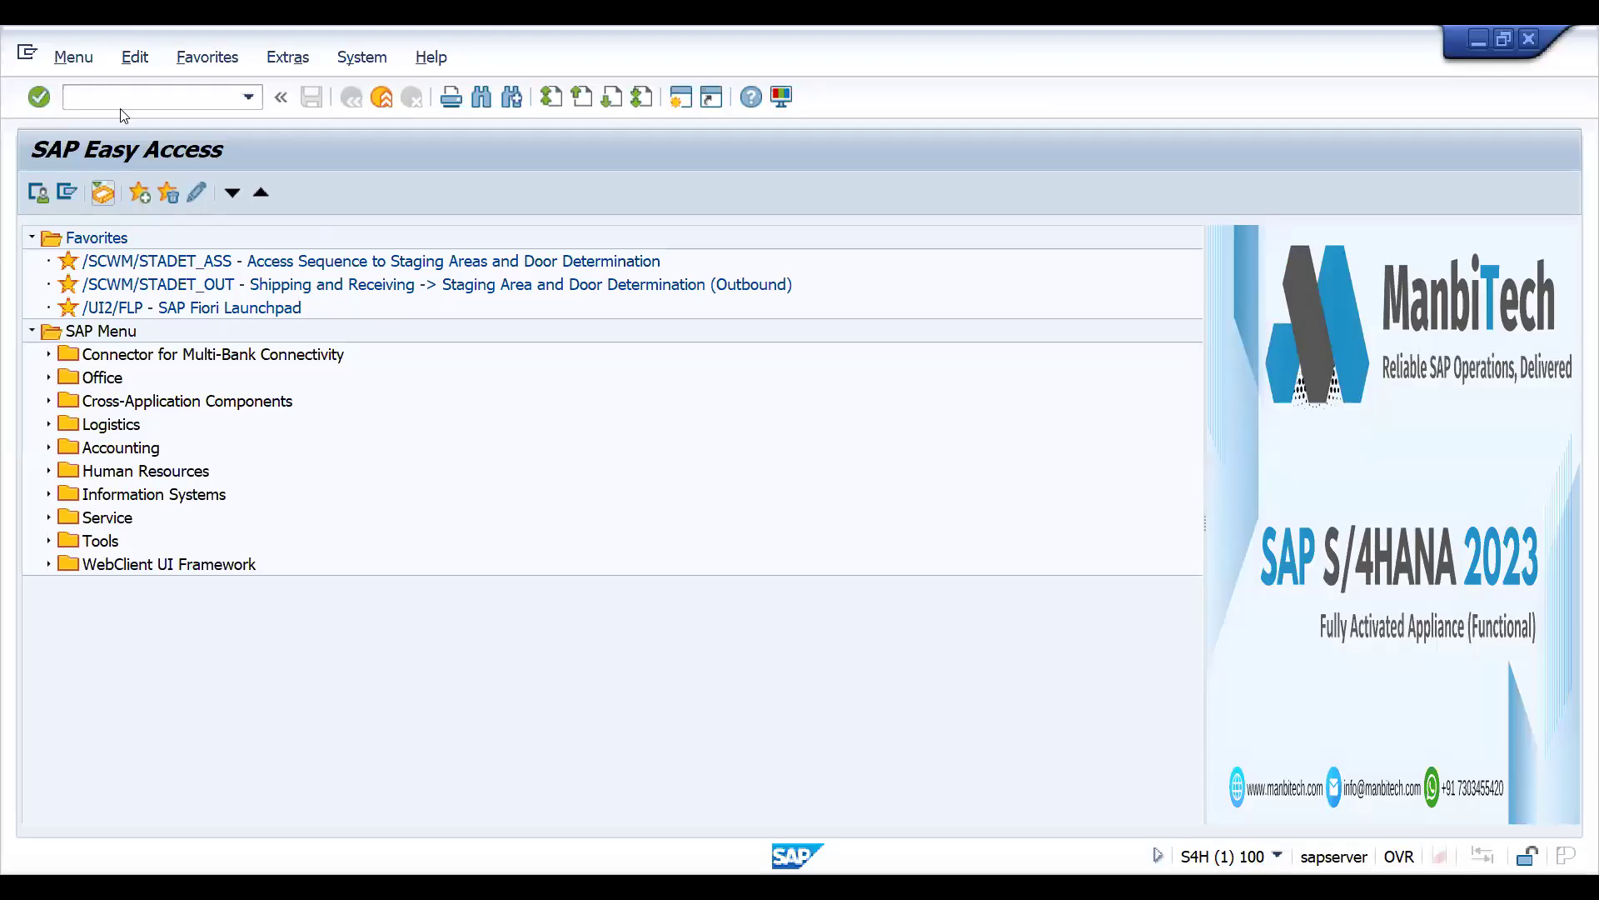
Start a new sales document in SAP GUI with transaction /NVA01 and order type OR.
{"action": "left_click", "coordinate": [105, 97]}
{"action": "type", "text": "/NVA01"}
{"action": "key", "text": "Return"}
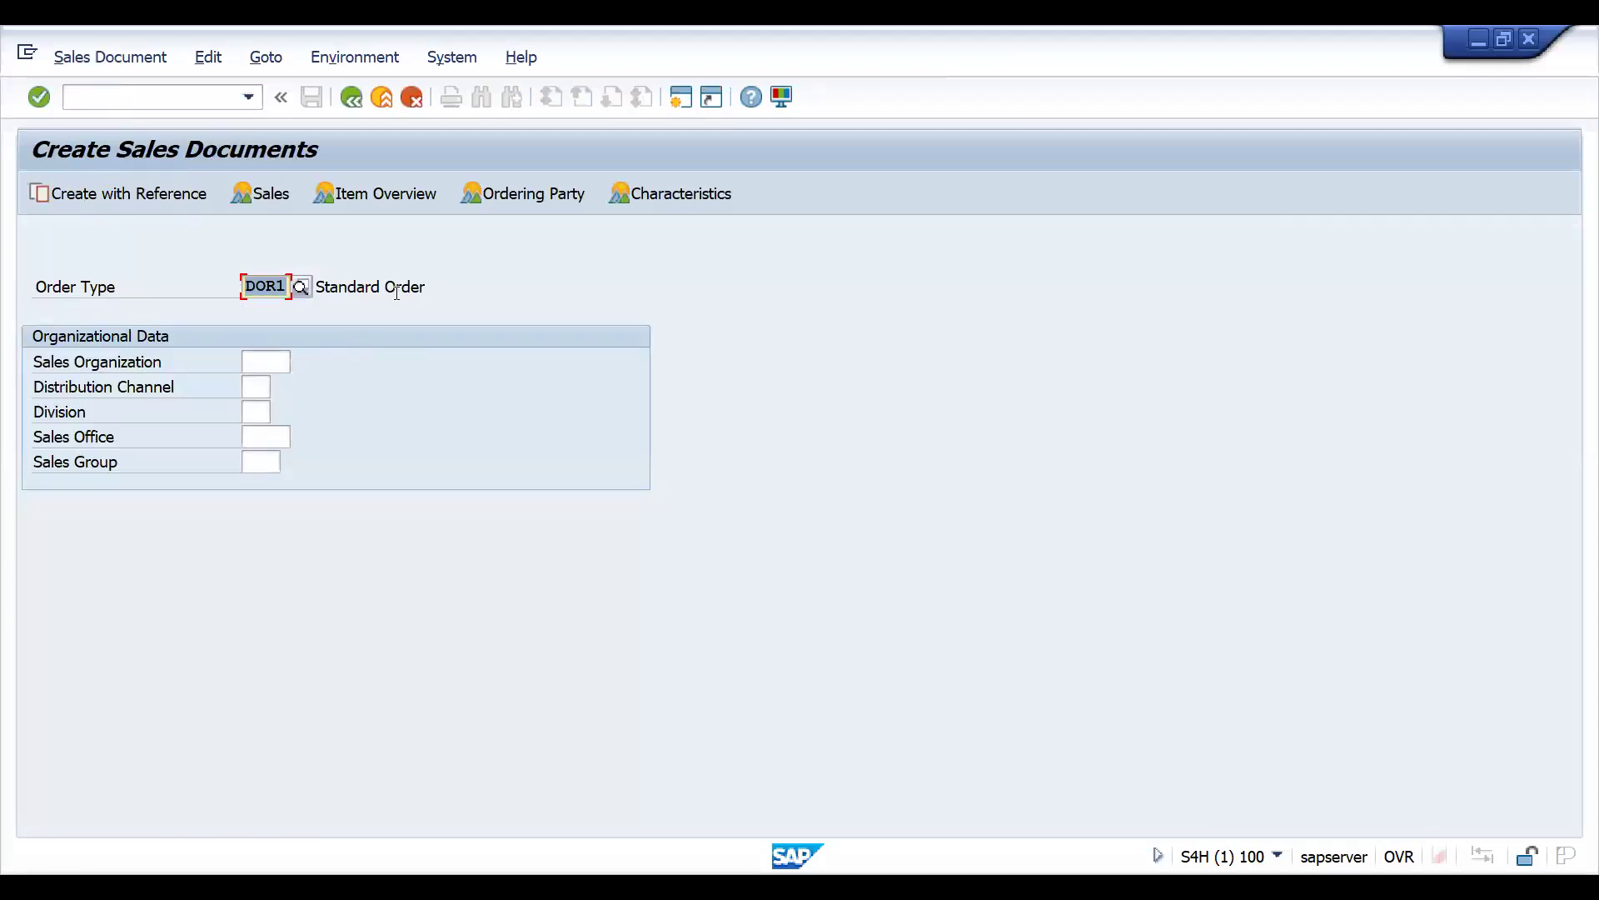
{"action": "key", "text": "BackSpace"}
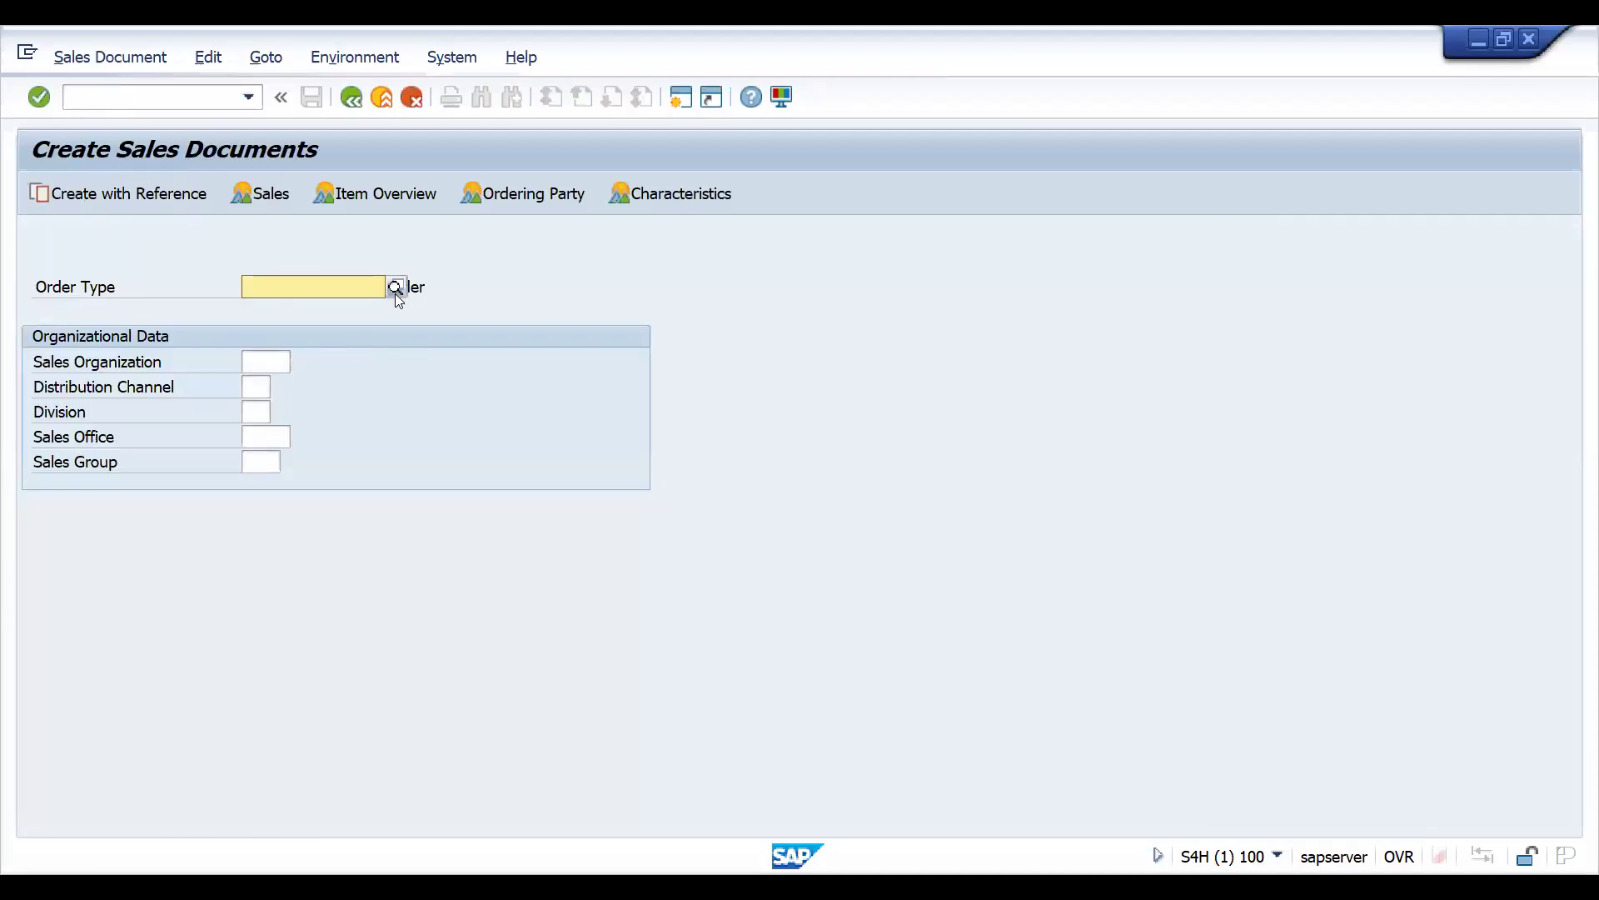
{"action": "type", "text": "O"}
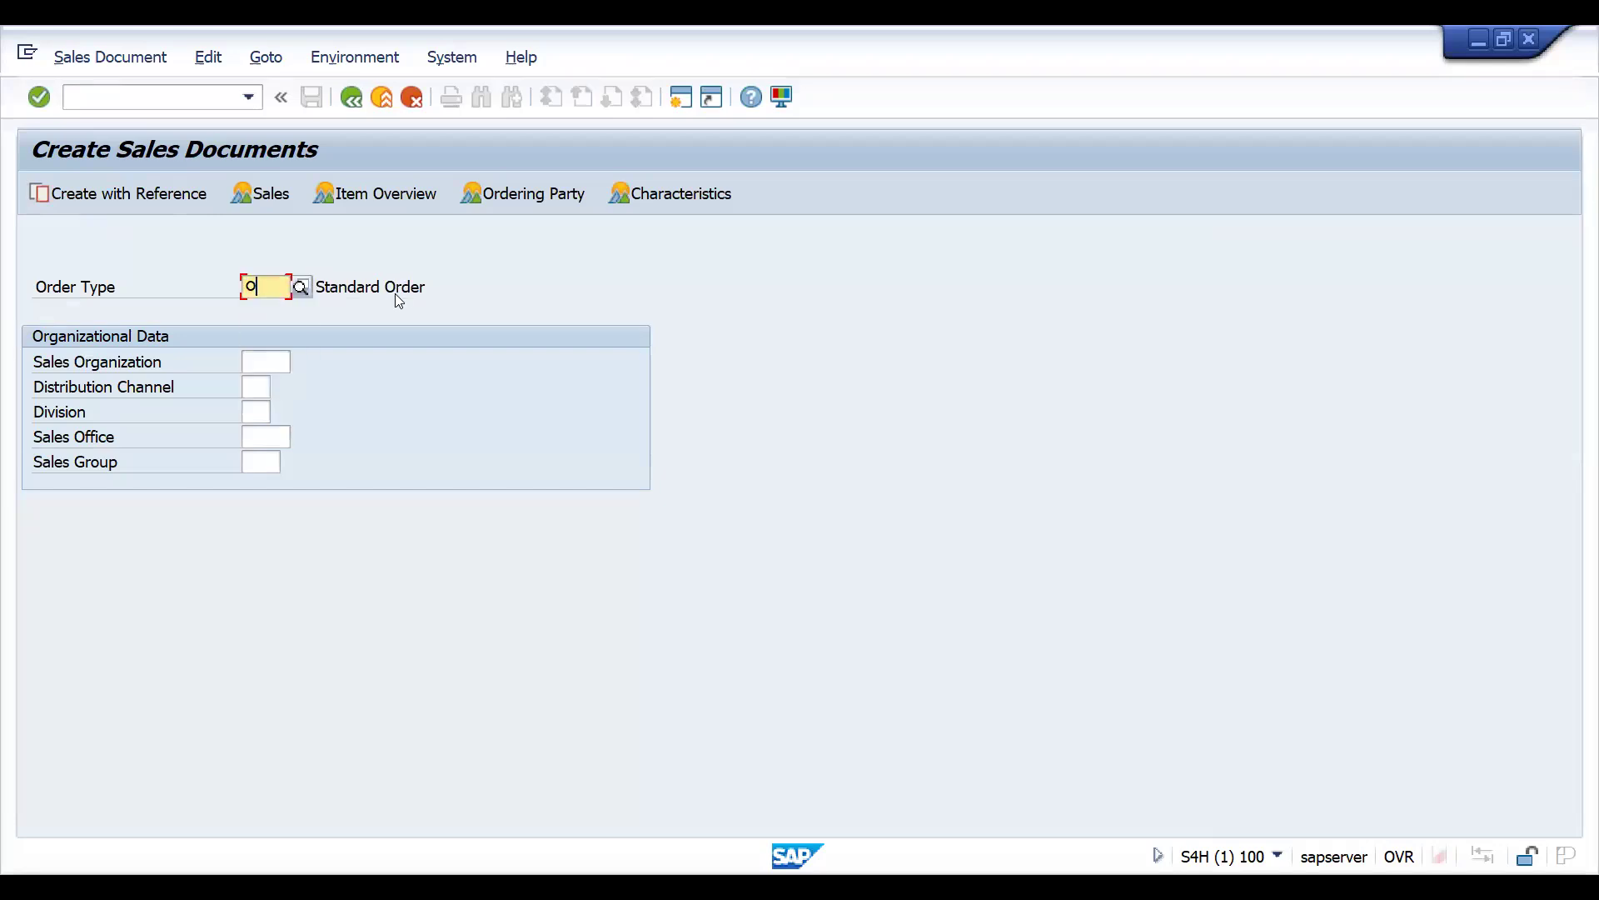
{"action": "type", "text": "R"}
{"action": "key", "text": "Return"}
Enter the sold-to party, customer reference NEW OUTPUT DETER, and an item for material 25861 with quantity 1.
{"action": "key", "text": "space"}
{"action": "key", "text": "Down"}
{"action": "key", "text": "Return"}
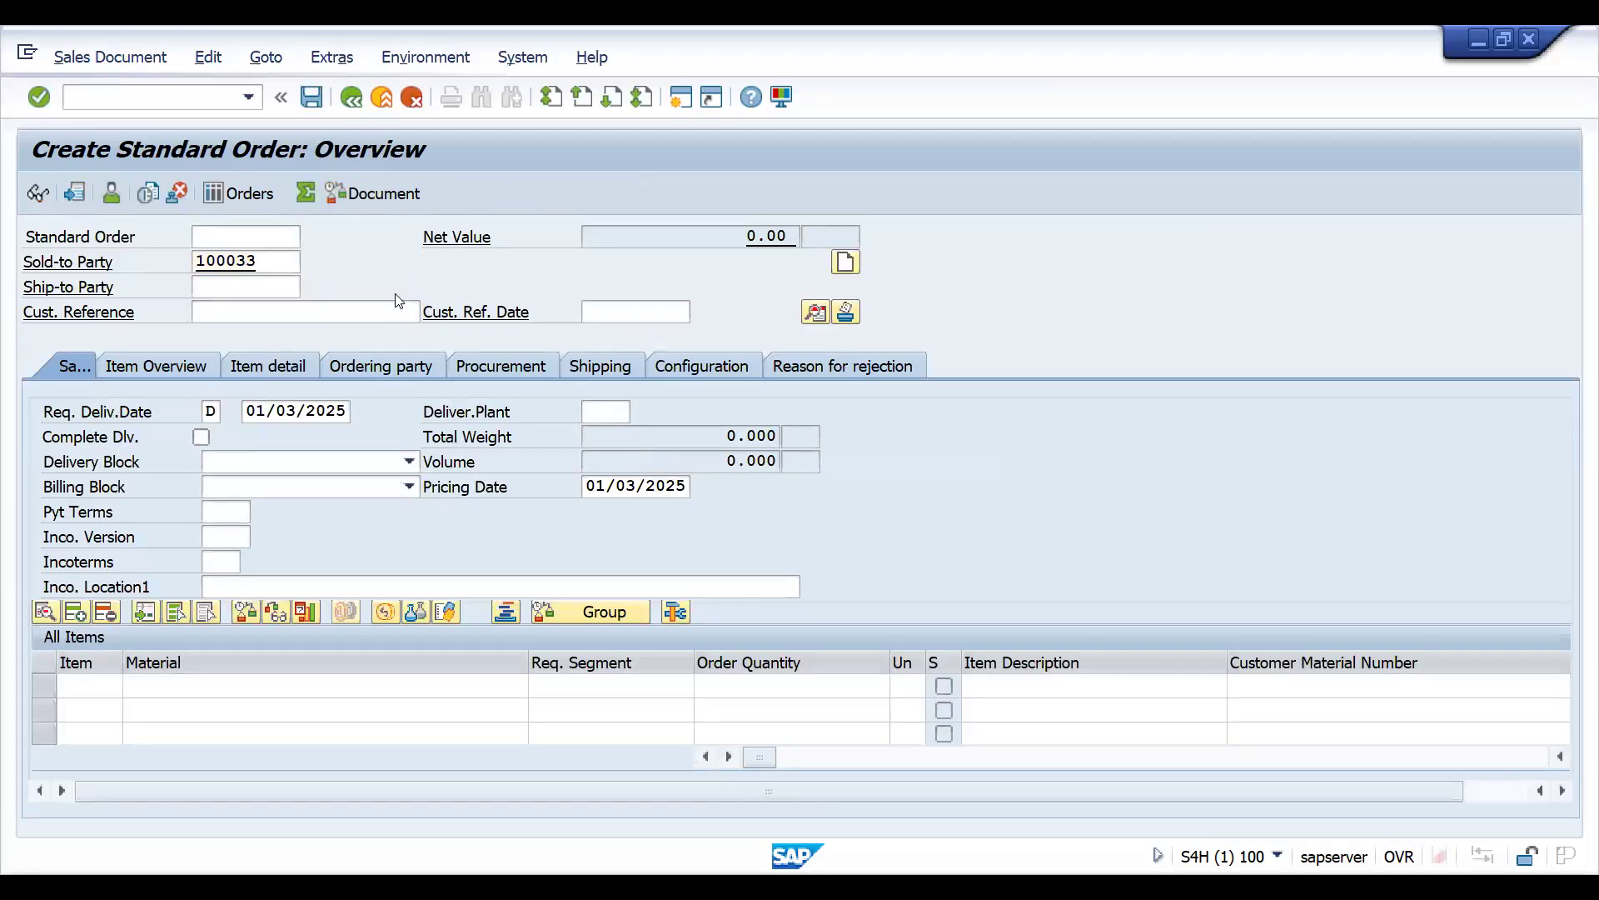
{"action": "key", "text": "space"}
{"action": "key", "text": "Down"}
{"action": "key", "text": "Return"}
{"action": "key", "text": "space"}
{"action": "key", "text": "Down"}
{"action": "key", "text": "Return"}
{"action": "key", "text": "Tab"}
{"action": "type", "text": "1"}
{"action": "key", "text": "Return"}
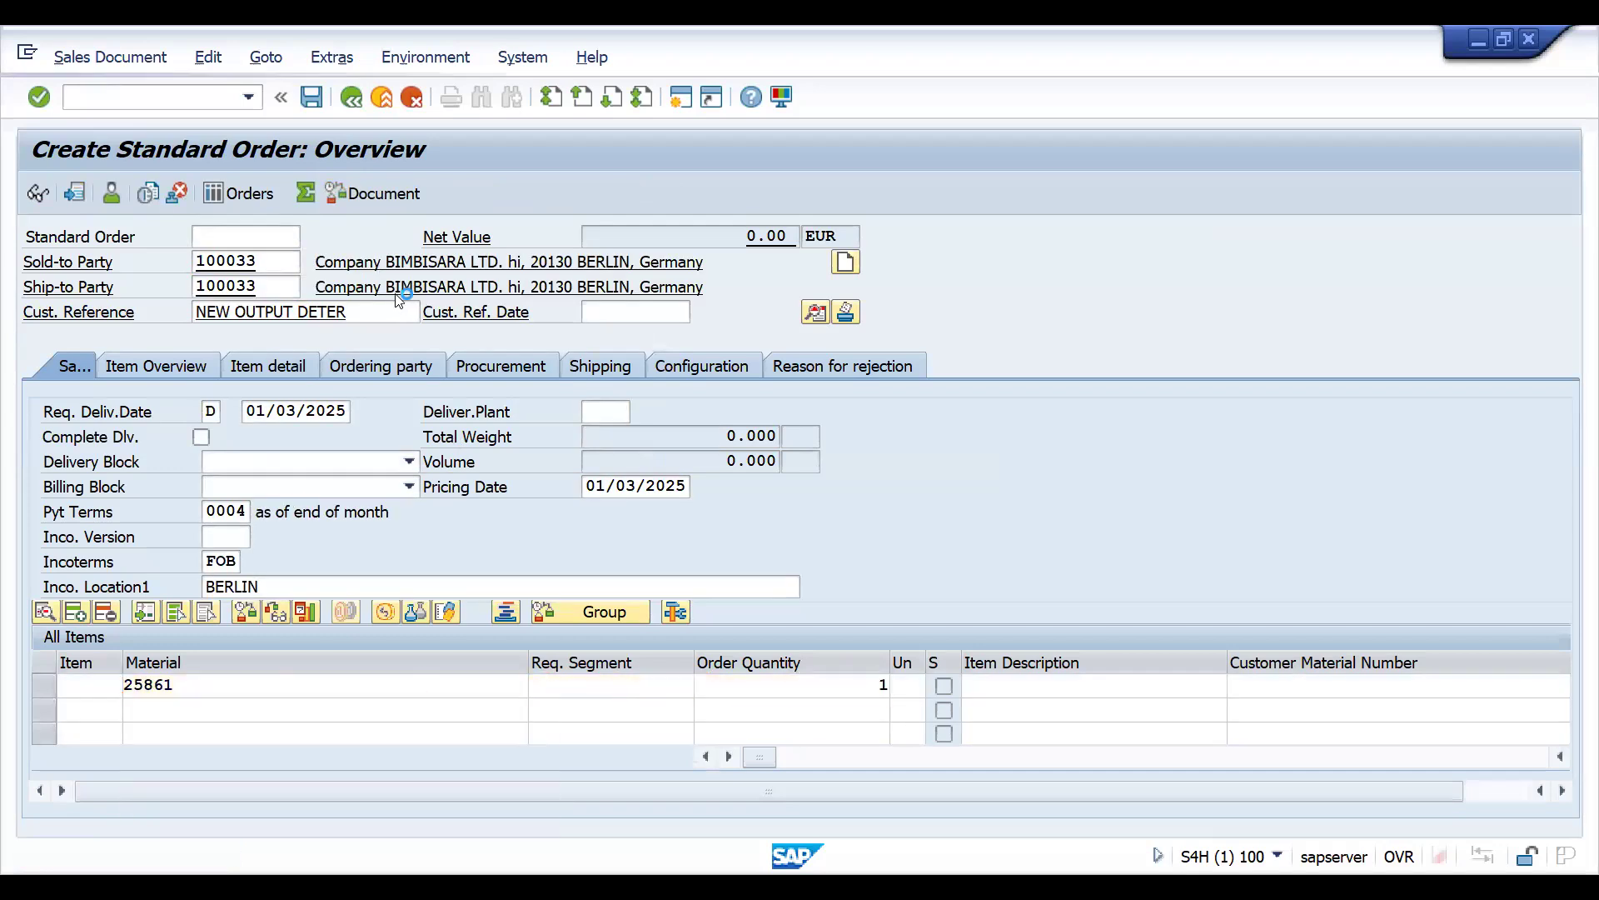
Open the new standard order's header output for editing to check its output entries.
{"action": "left_click", "coordinate": [319, 63]}
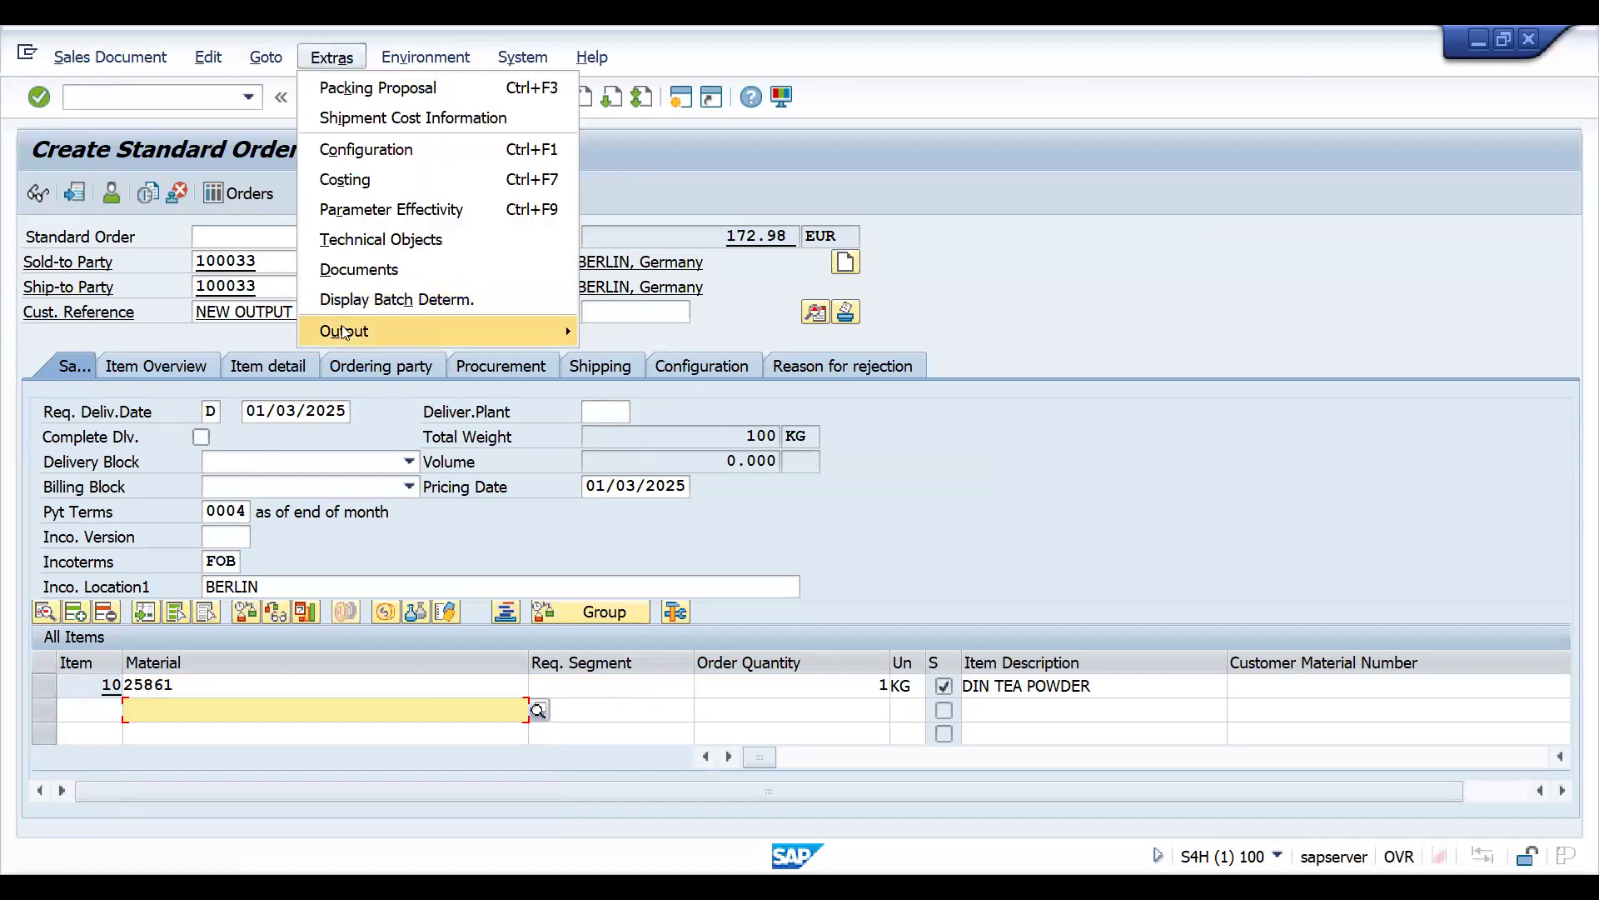
{"action": "mouse_move", "coordinate": [550, 331]}
{"action": "mouse_move", "coordinate": [623, 331]}
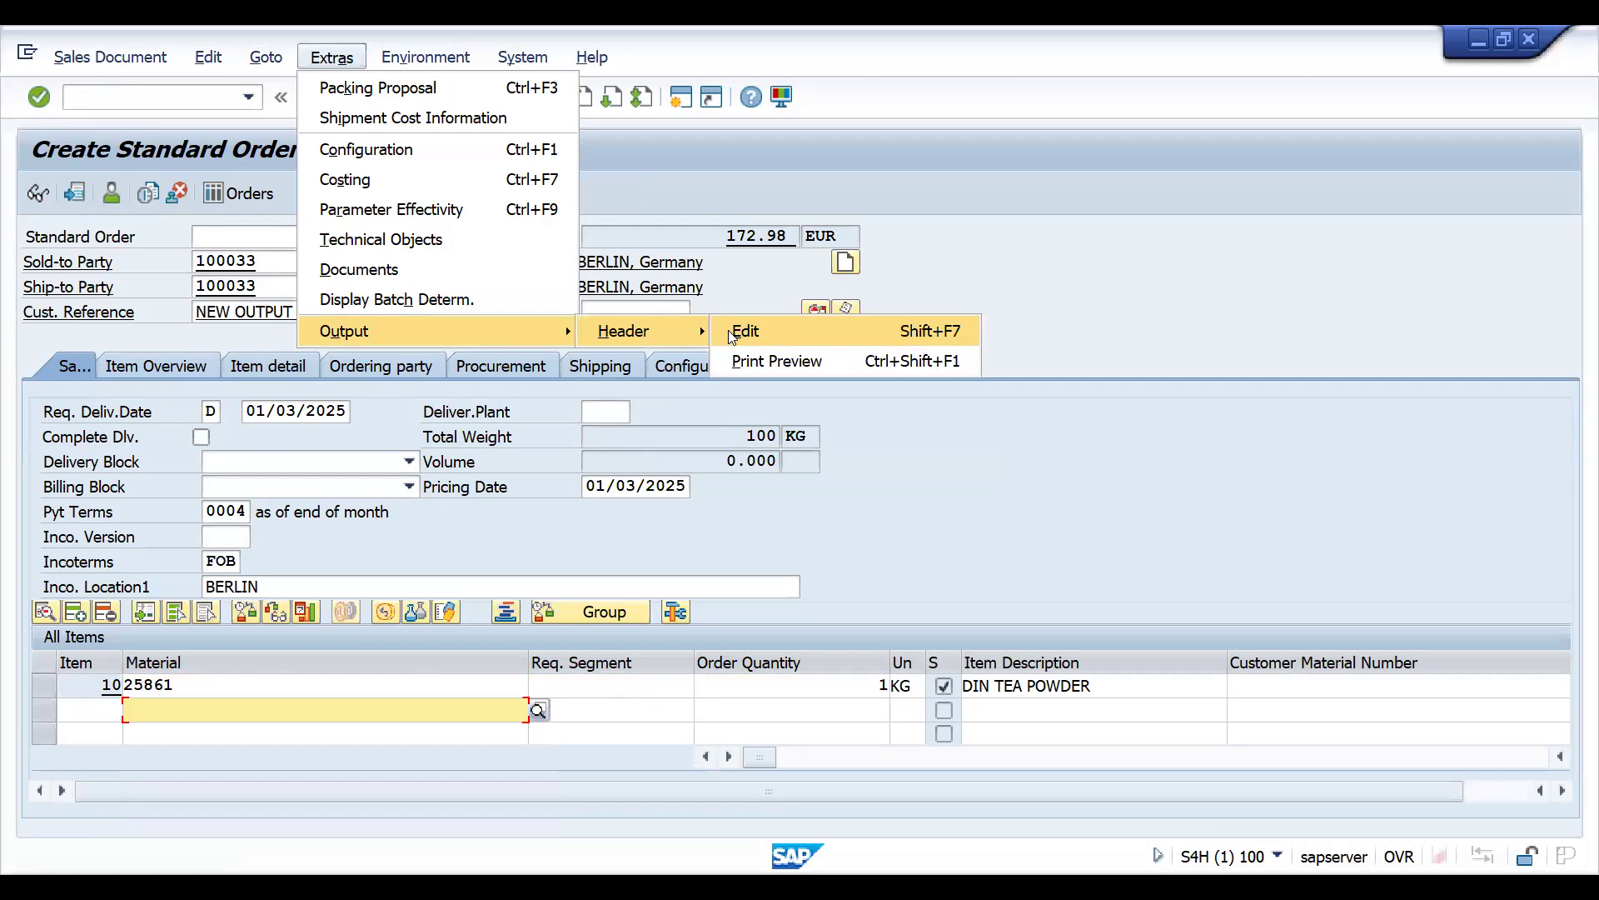
{"action": "left_click", "coordinate": [737, 328]}
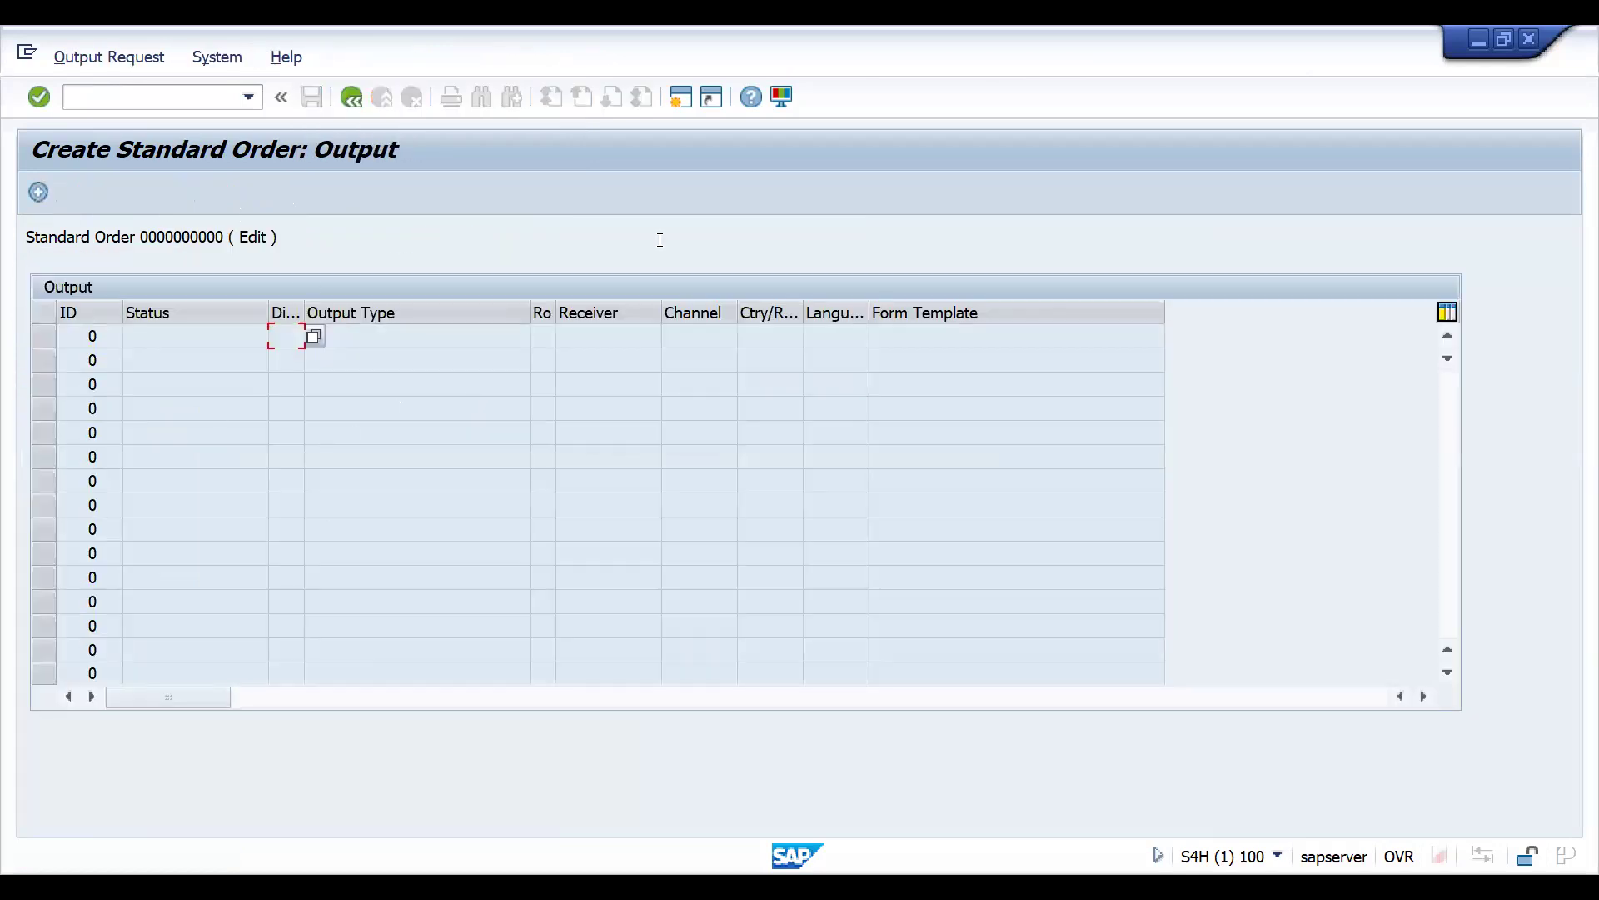
Switch to Output Parameter Determination in the browser and select the Output Type determination step for Sales Document.
{"action": "key", "text": "alt+Tab"}
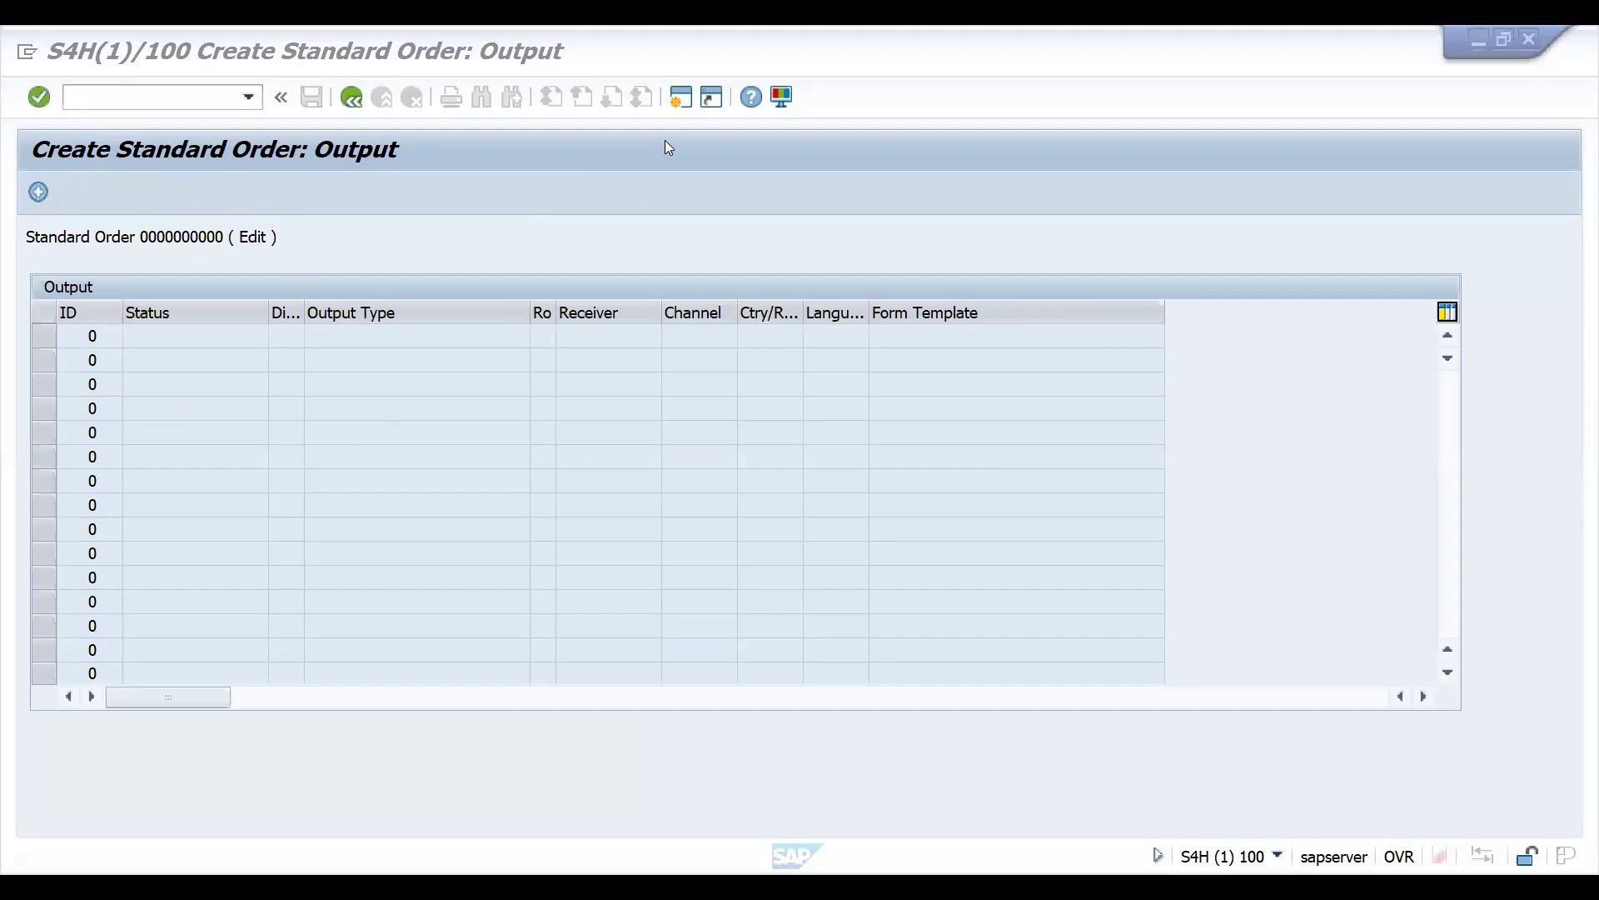
{"action": "left_click", "coordinate": [996, 317]}
{"action": "left_click", "coordinate": [914, 342]}
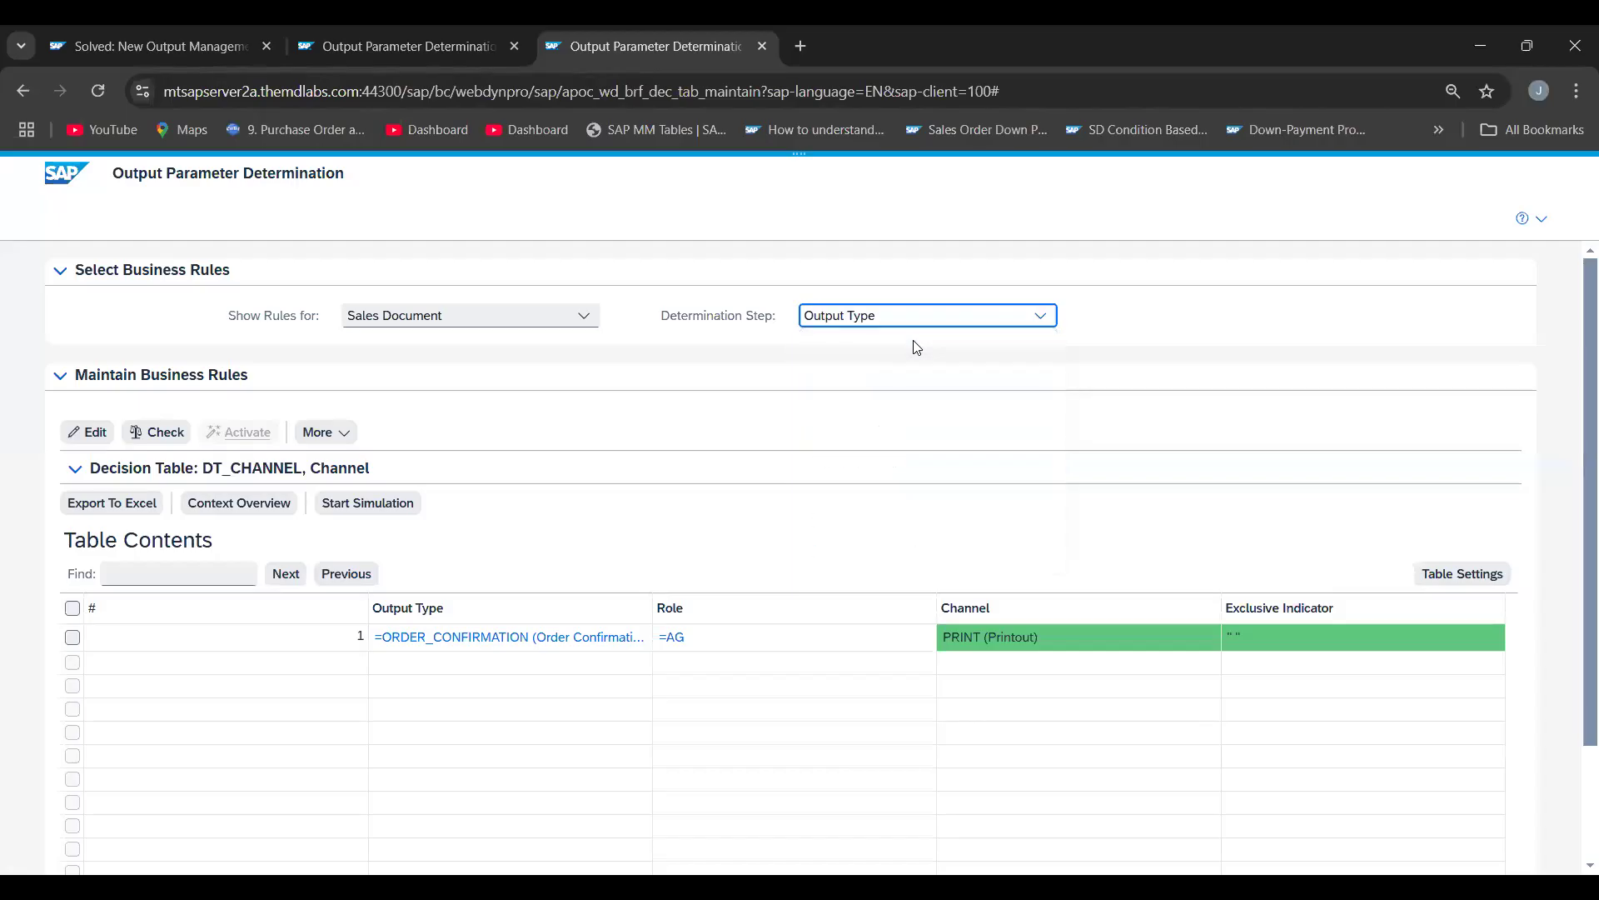